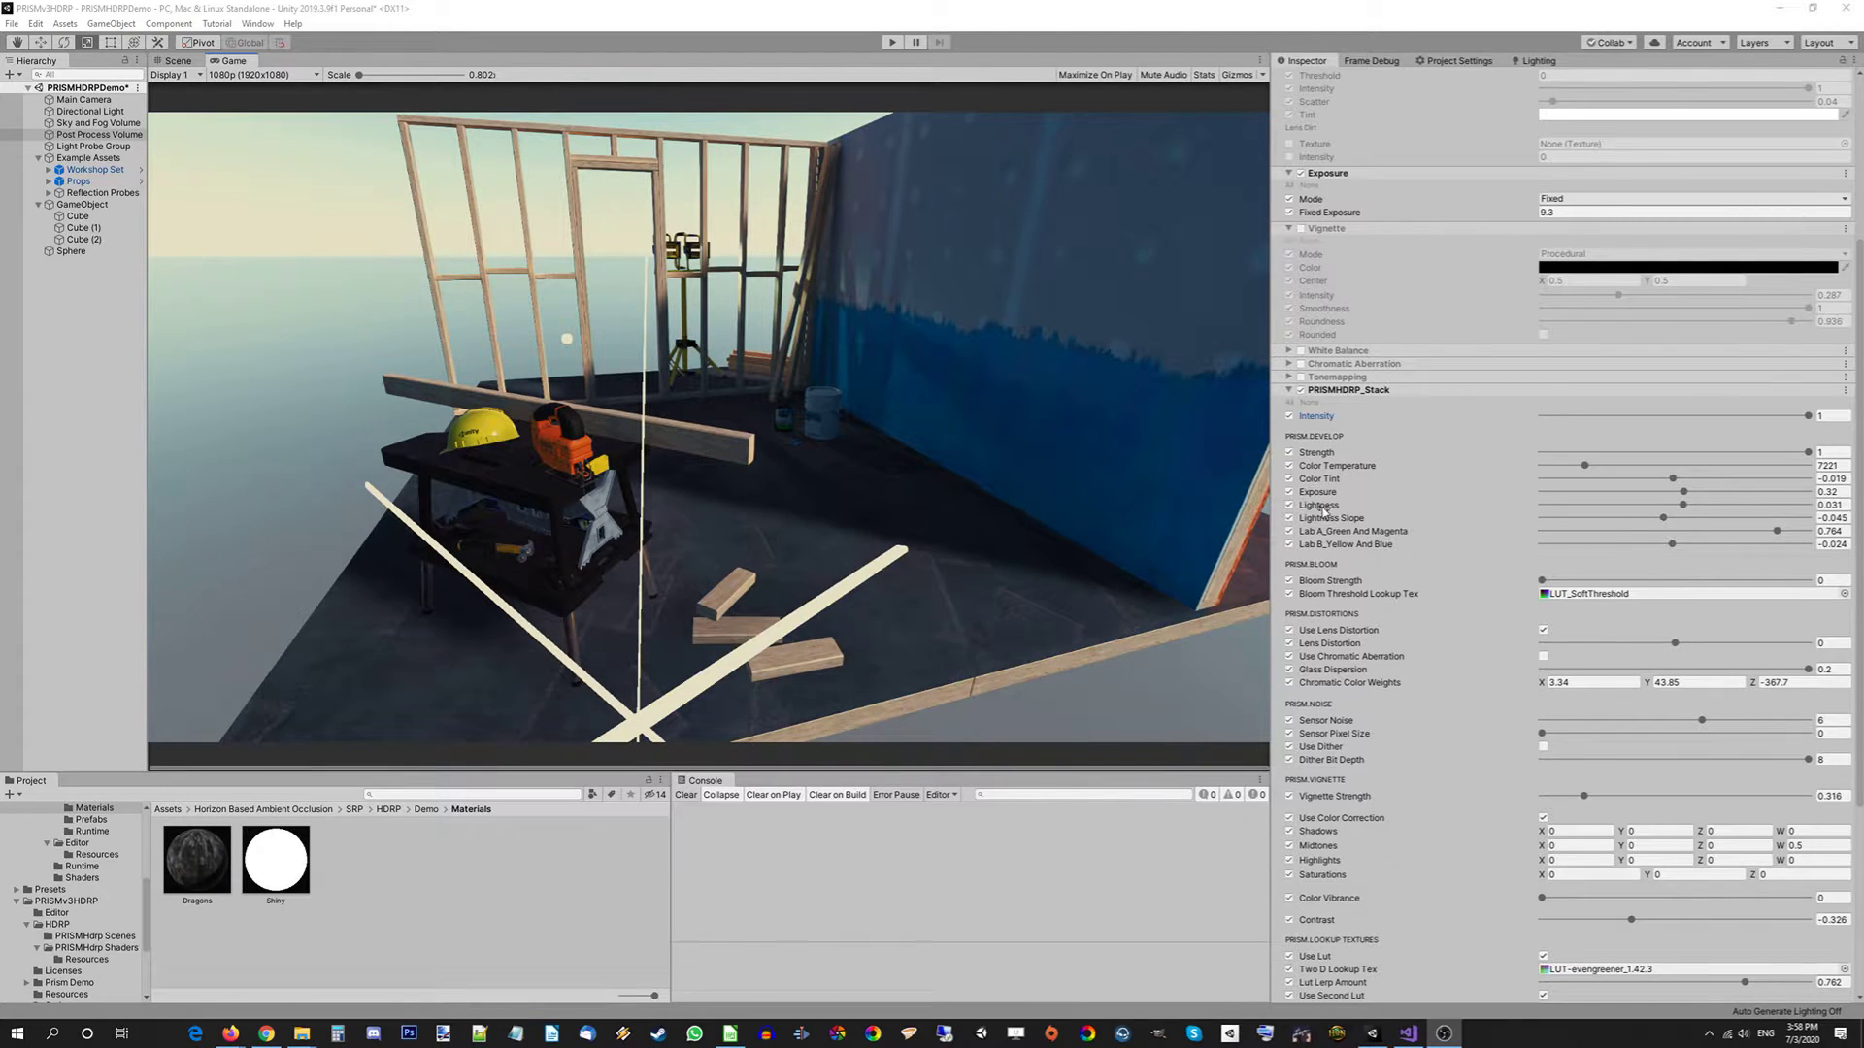
Scroll the PRISMHDRP_Stack settings to review Bloom Strength 0 and the LUT_SoftThreshold lookup texture
{"action": "left_click", "coordinate": [1116, 895]}
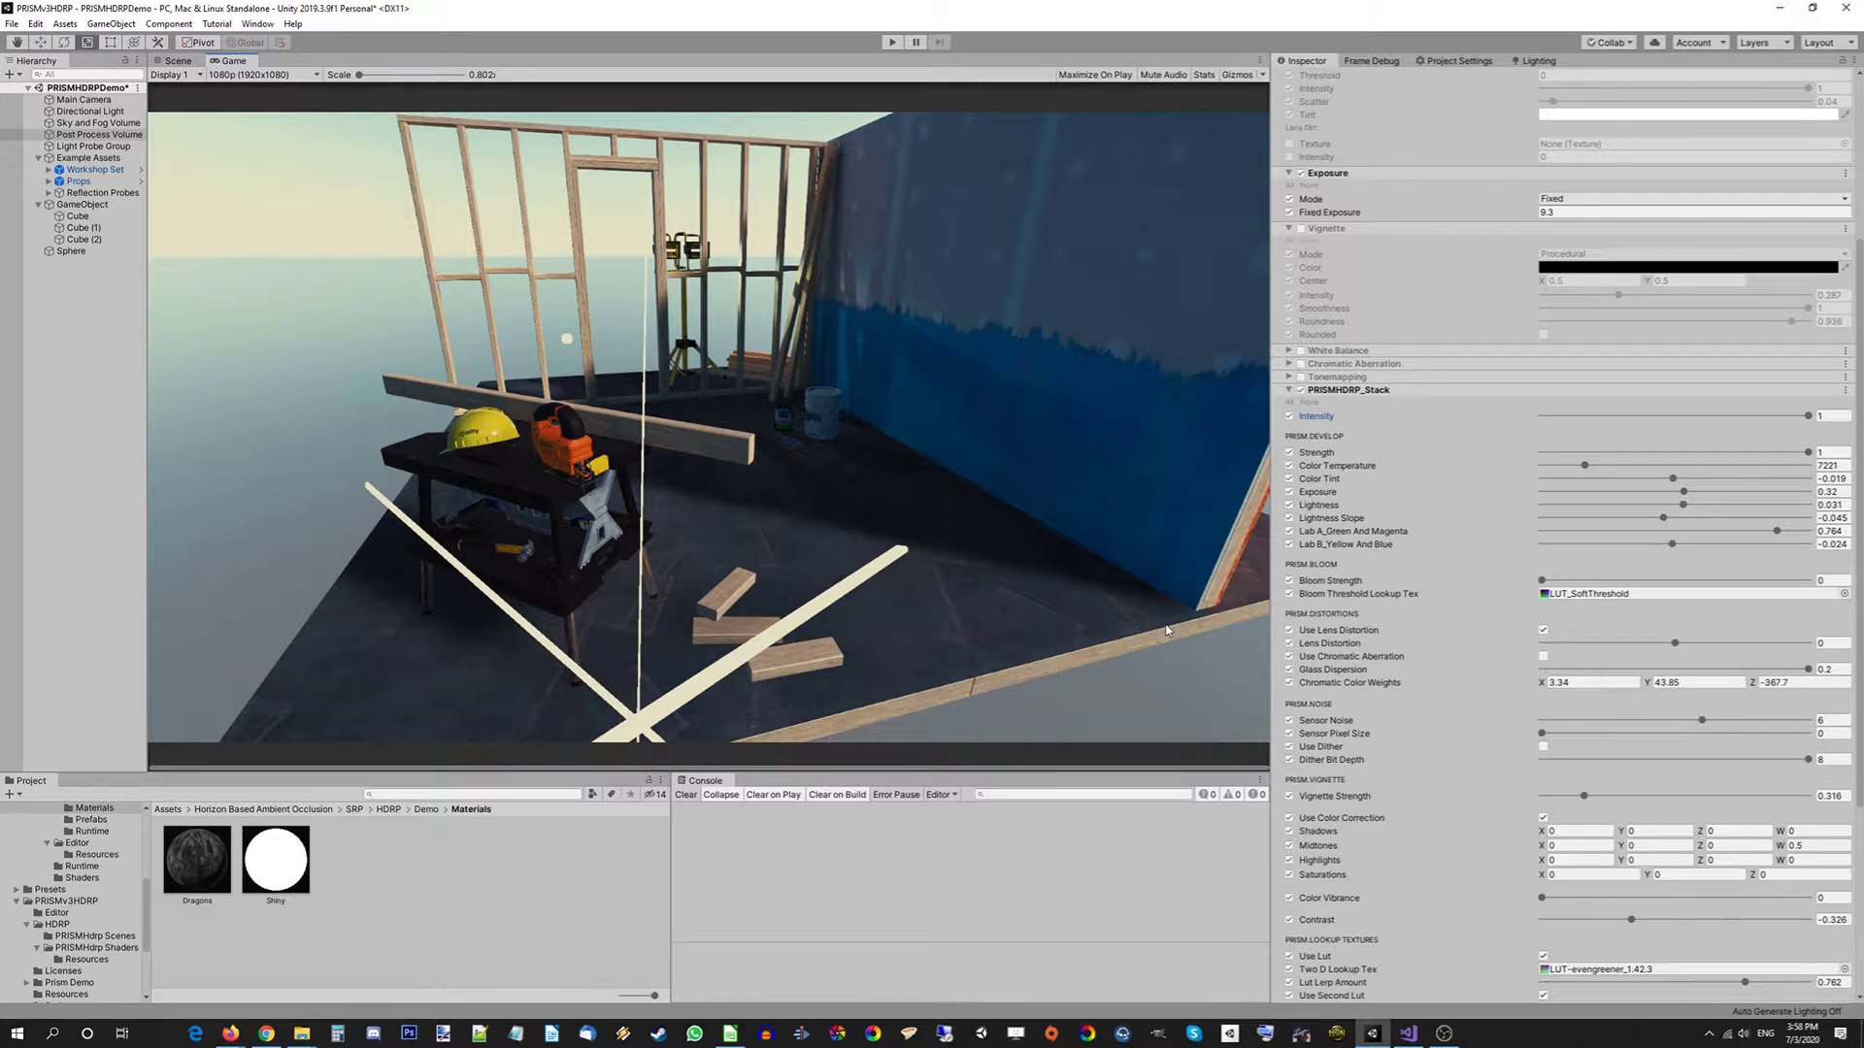
{"action": "scroll", "coordinate": [1497, 730], "scroll_direction": "up", "scroll_amount": 10}
{"action": "scroll", "coordinate": [1615, 619], "scroll_direction": "down", "scroll_amount": 15}
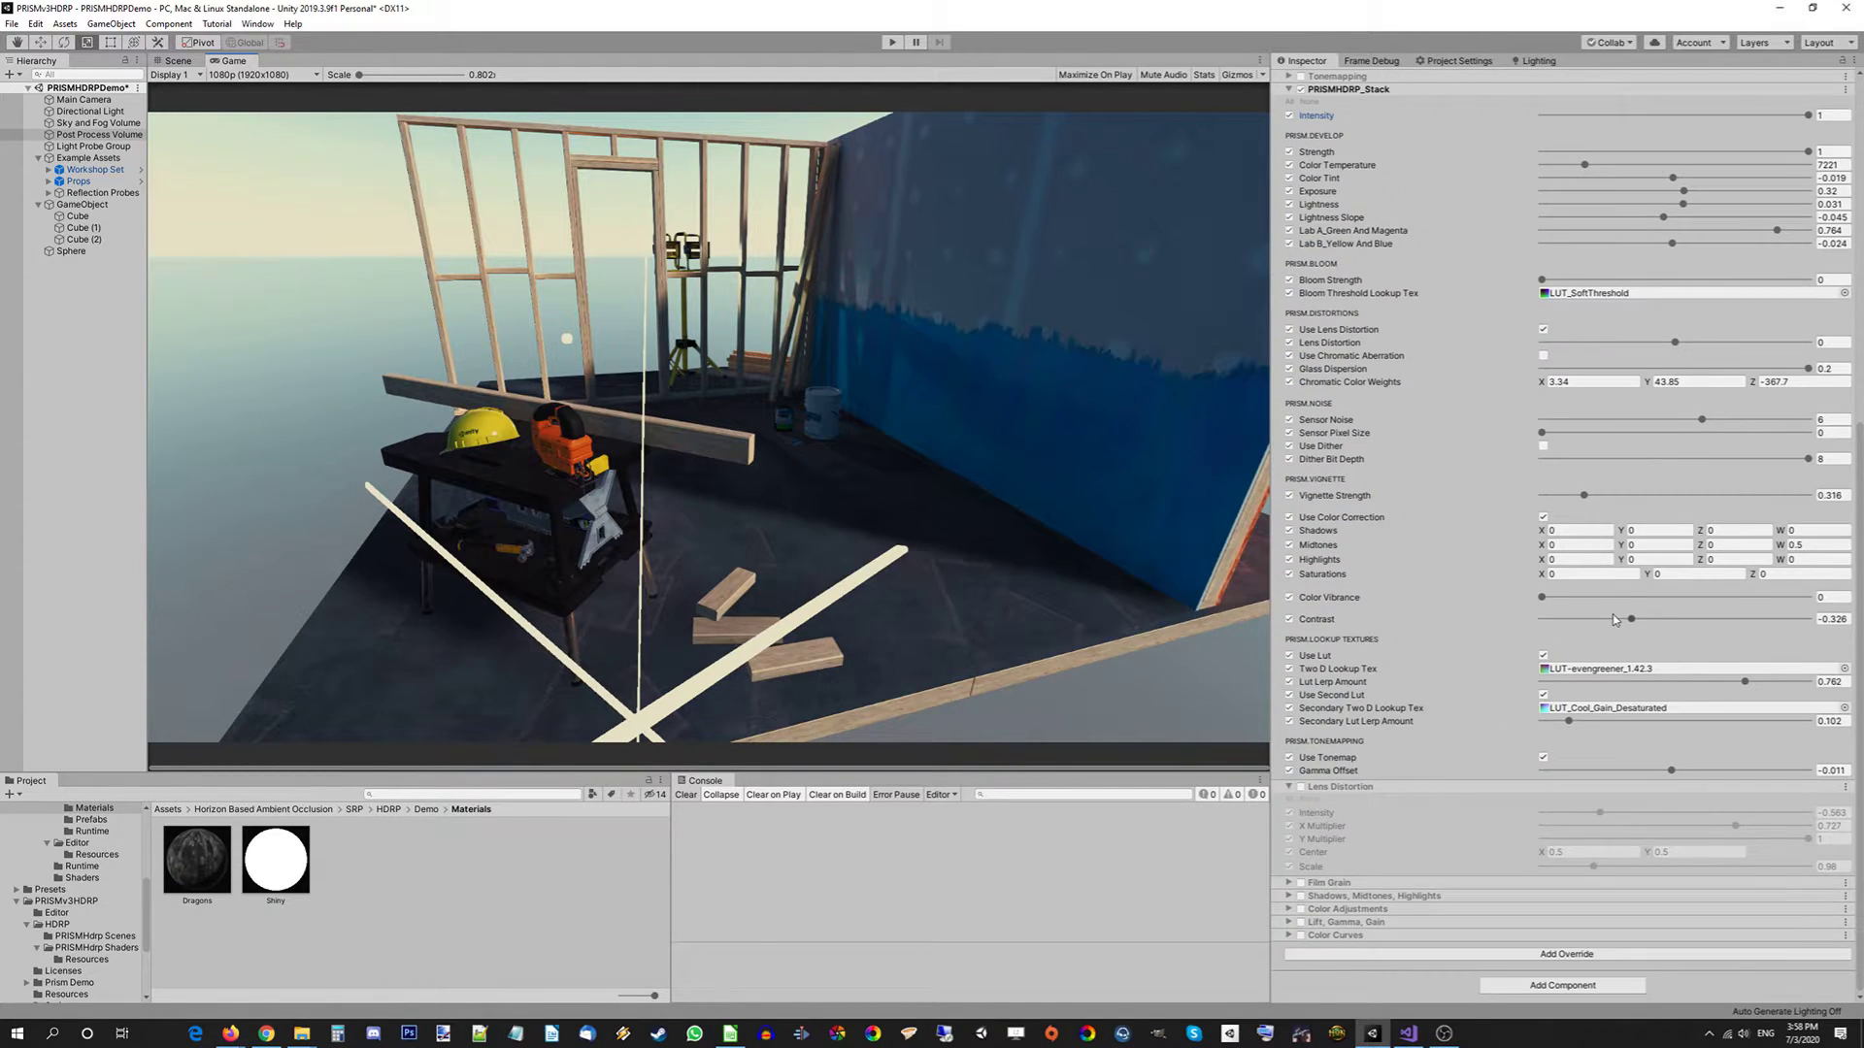
{"action": "scroll", "coordinate": [1615, 619], "scroll_direction": "up", "scroll_amount": 5}
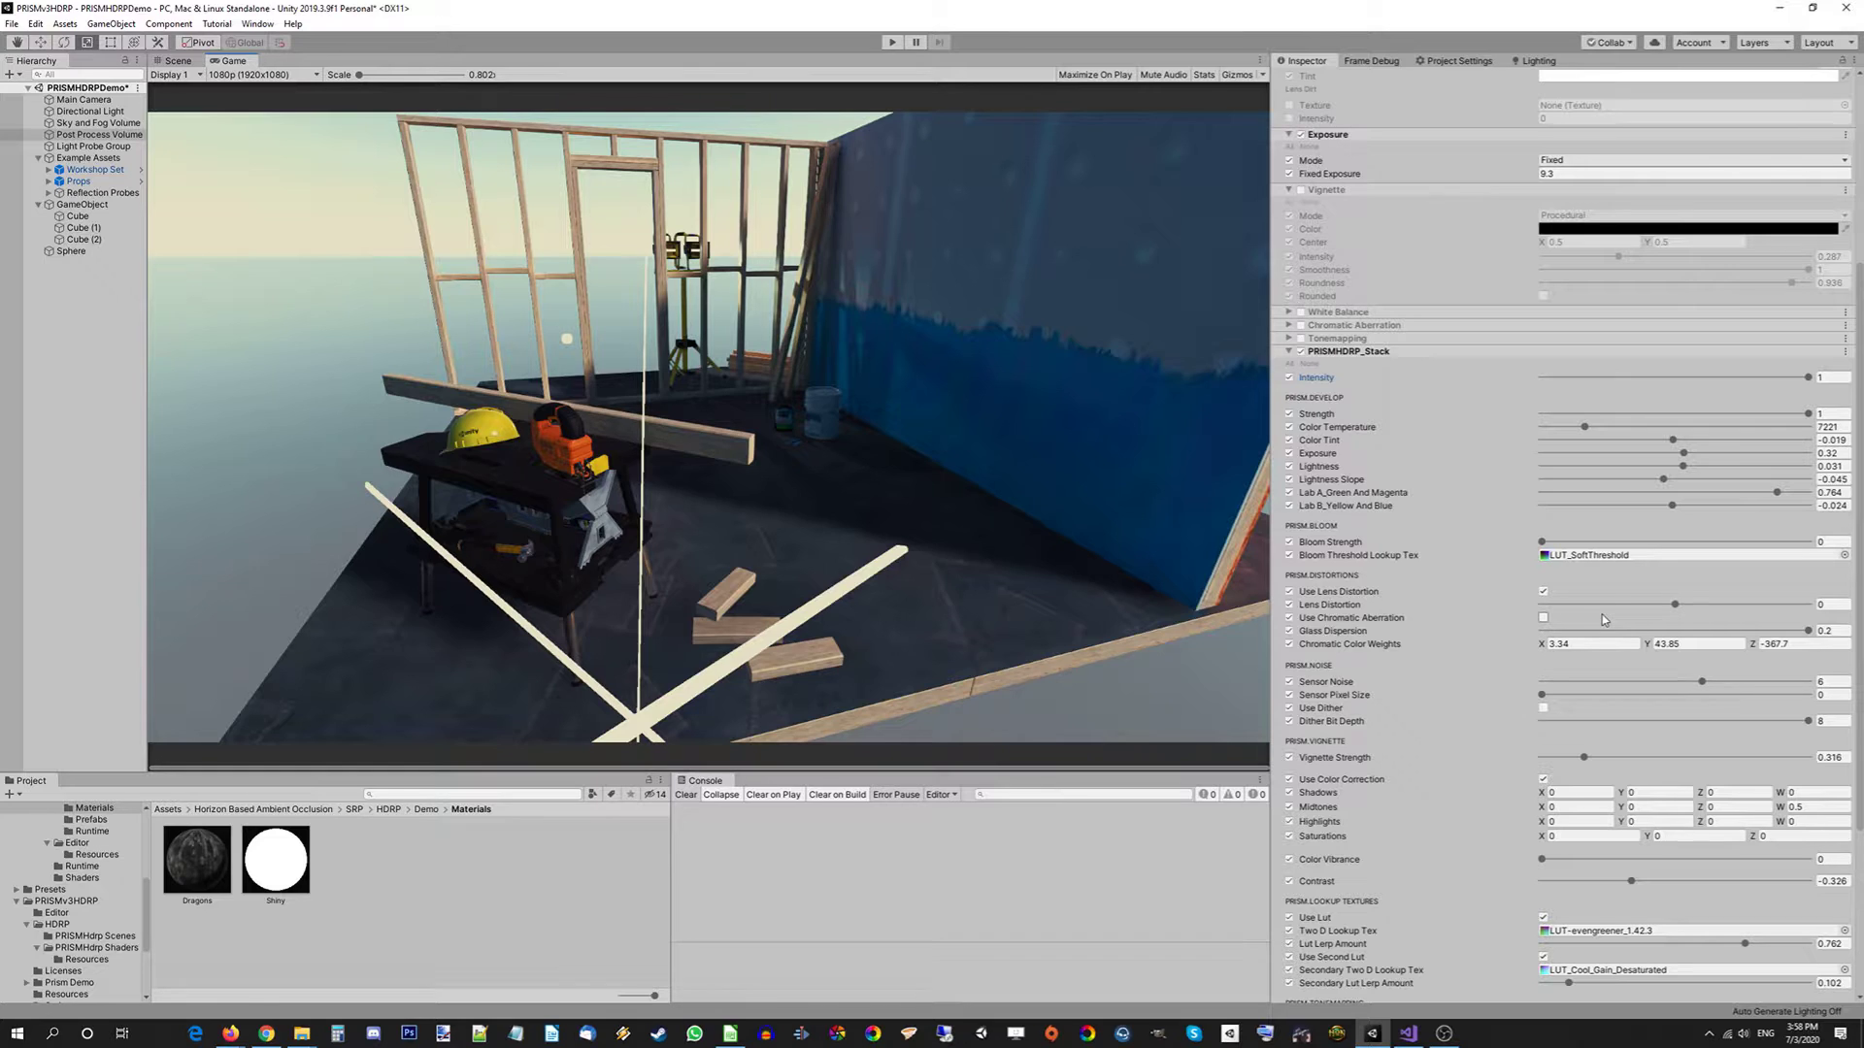
{"action": "scroll", "coordinate": [1604, 619], "scroll_direction": "down", "scroll_amount": 3}
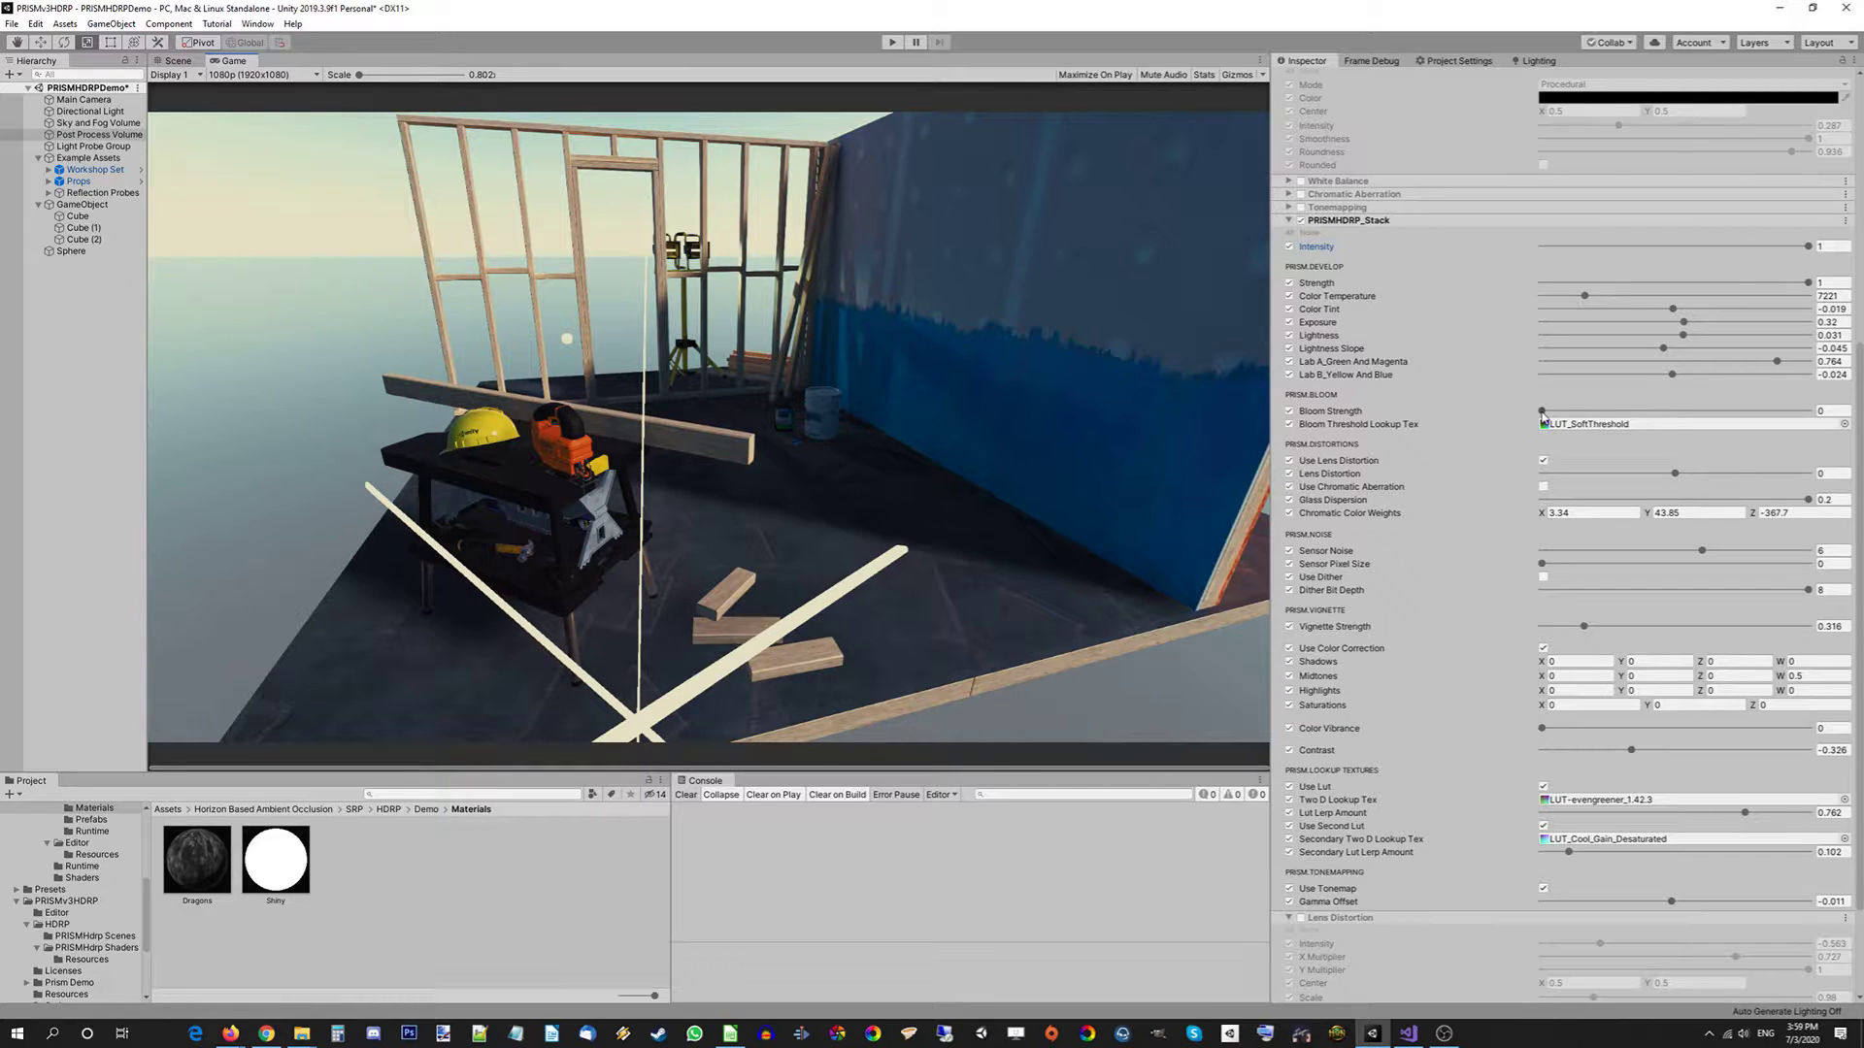
Assign LUT_NoChange from the Textures > LUTs folder as the bloom threshold lookup texture
{"action": "left_click", "coordinate": [1592, 424]}
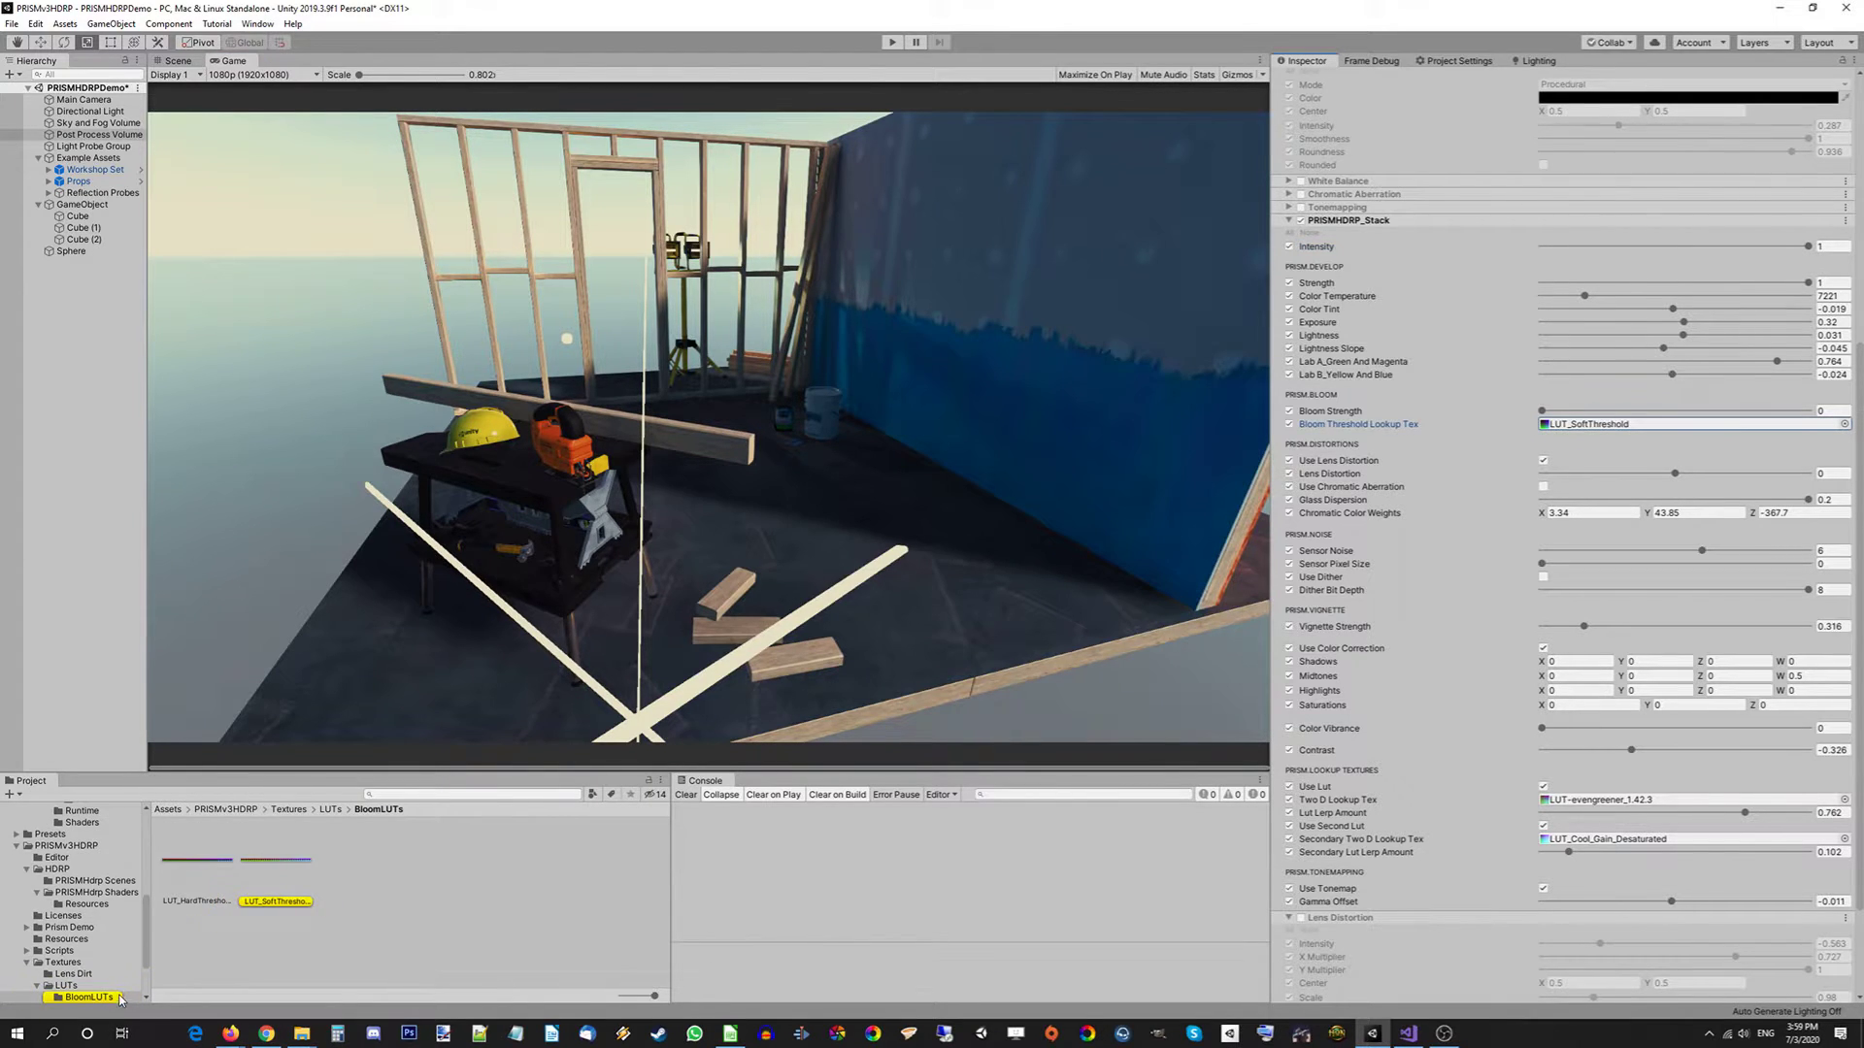
{"action": "left_click", "coordinate": [103, 963]}
{"action": "left_click", "coordinate": [66, 985]}
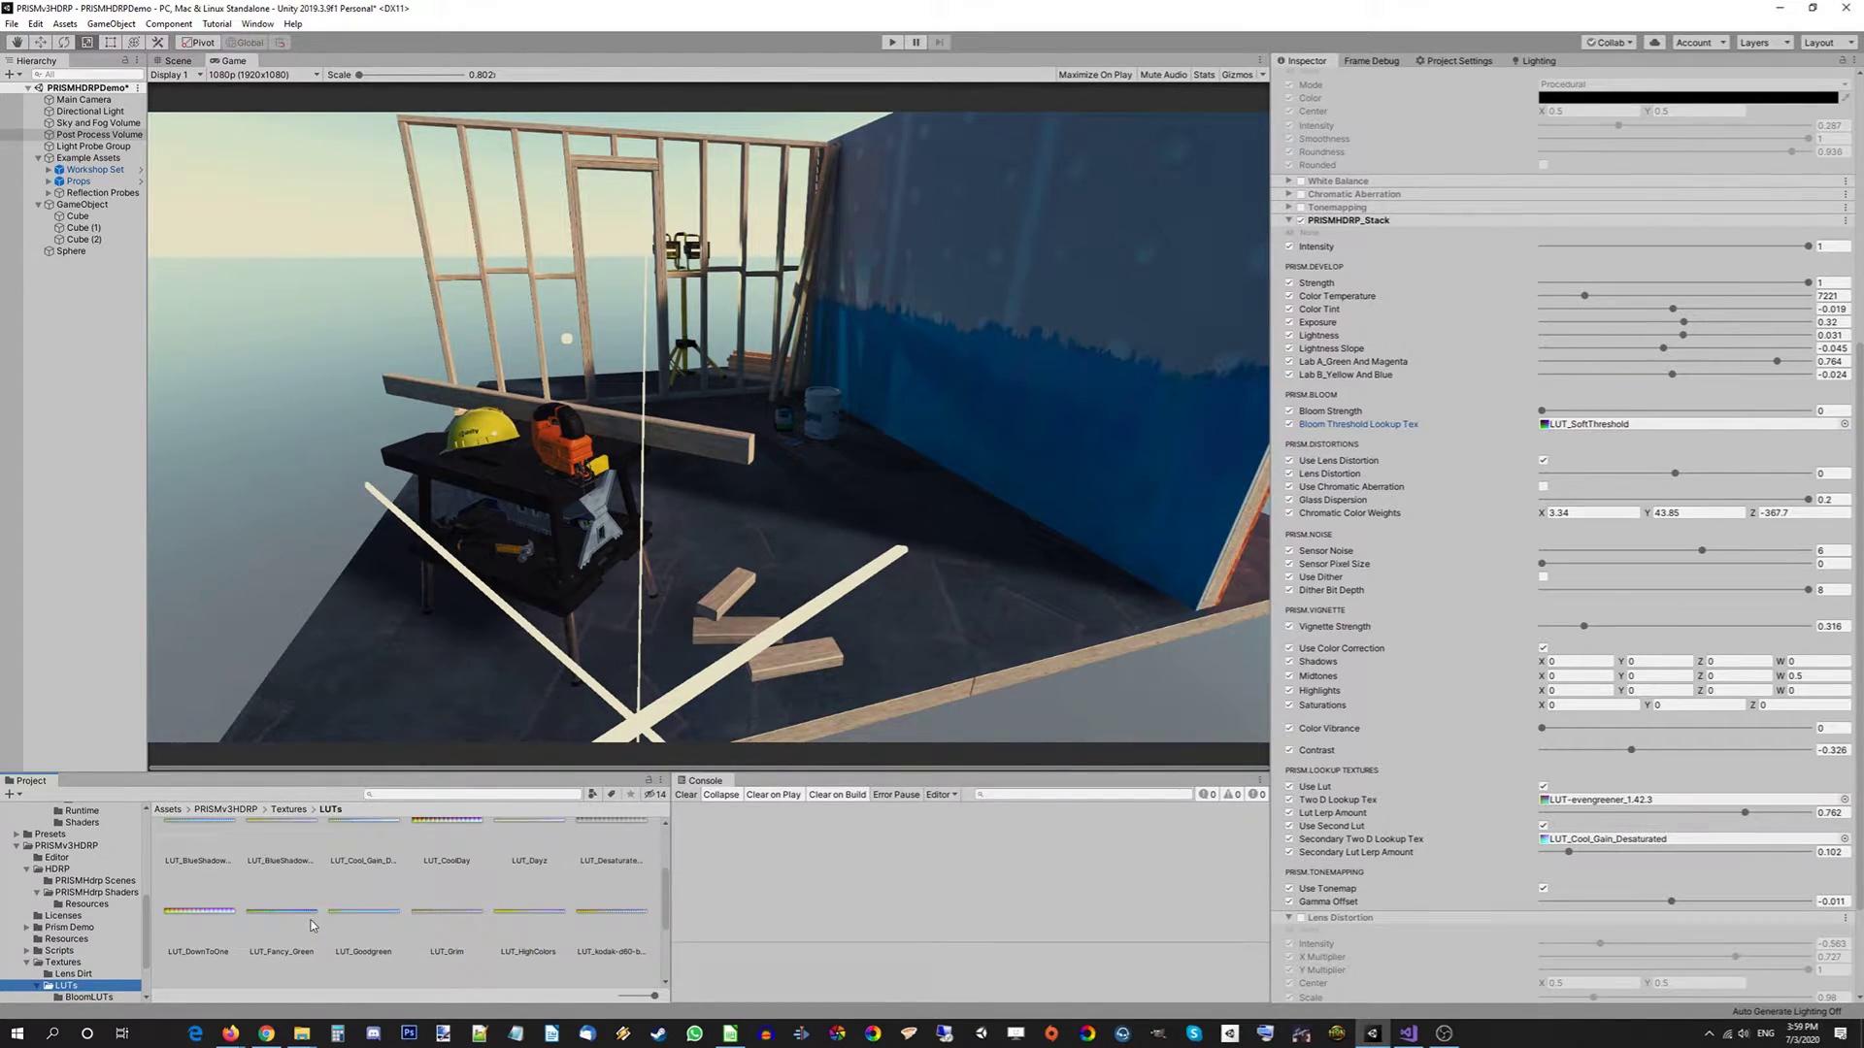
{"action": "left_click_drag", "start_coordinate": [268, 891], "coordinate": [1808, 412]}
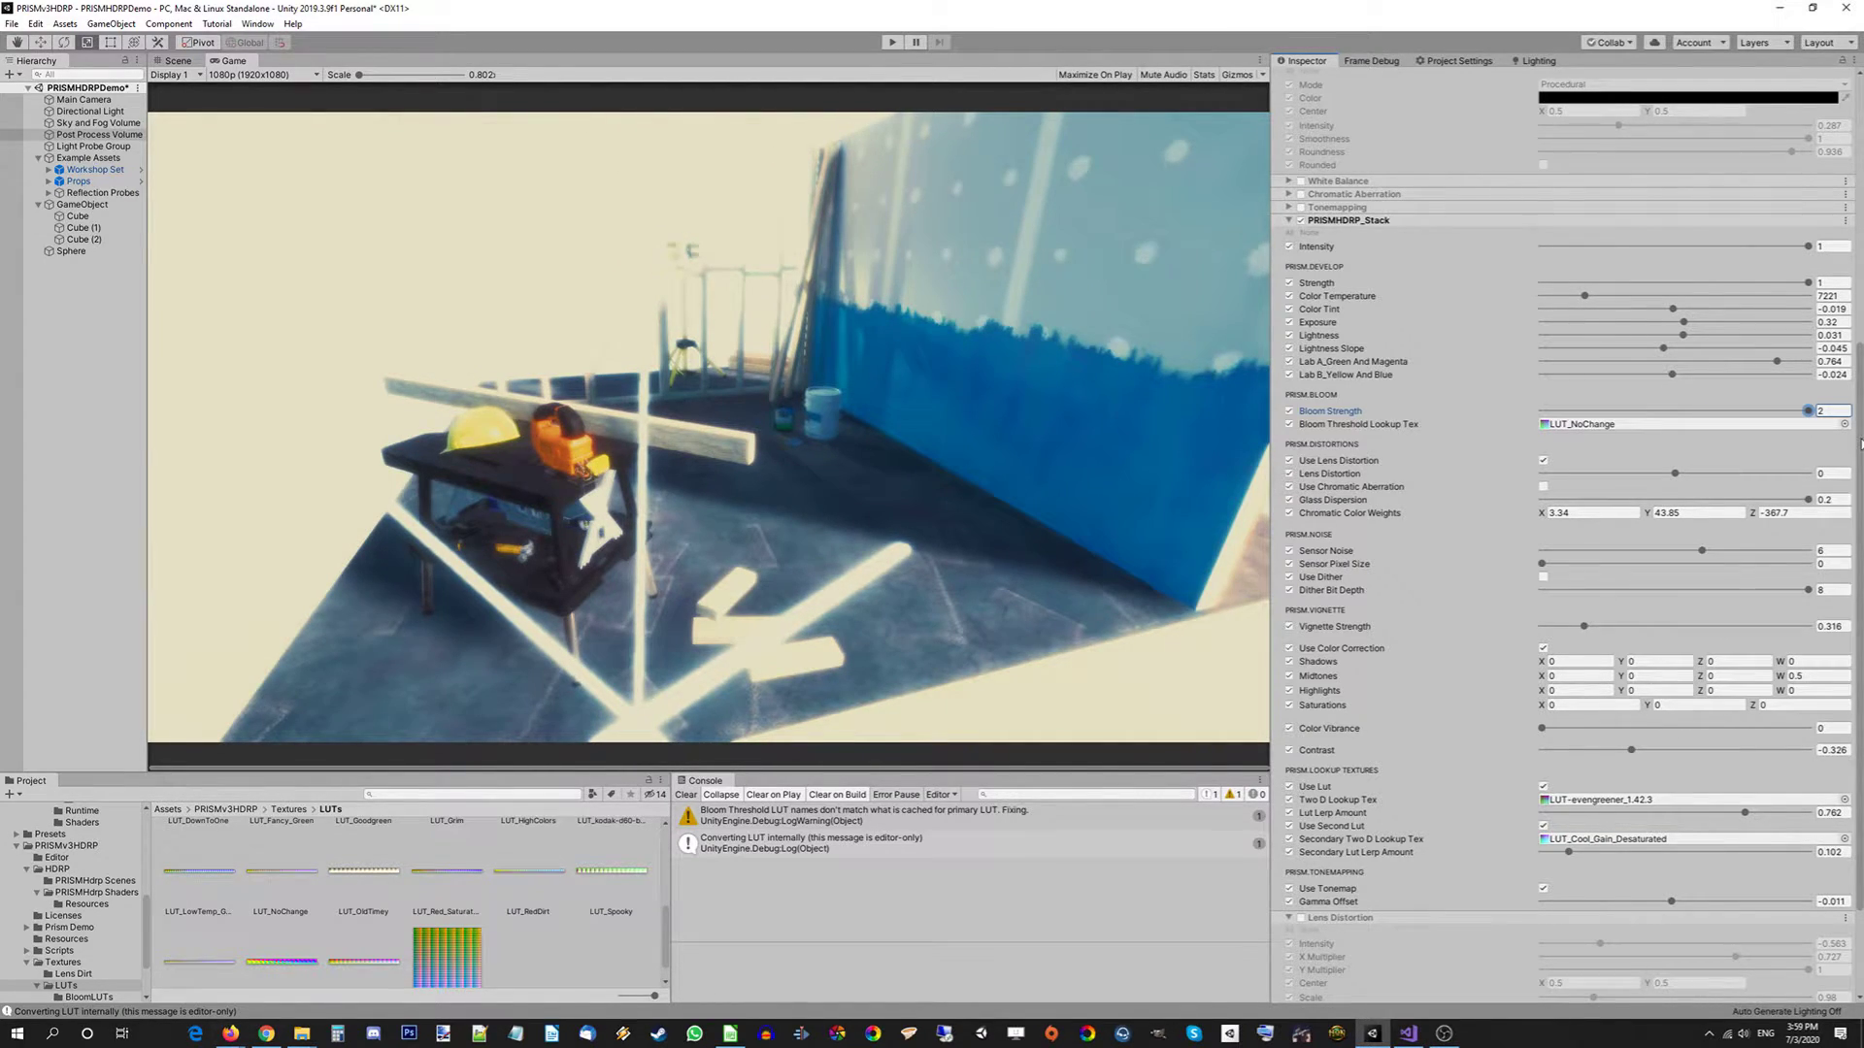
Lower PRISM Bloom Strength to 0.301, clear the Console, and open the BloomLUTs folder
{"action": "left_click_drag", "start_coordinate": [1820, 473], "coordinate": [1585, 494]}
{"action": "left_click", "coordinate": [685, 794]}
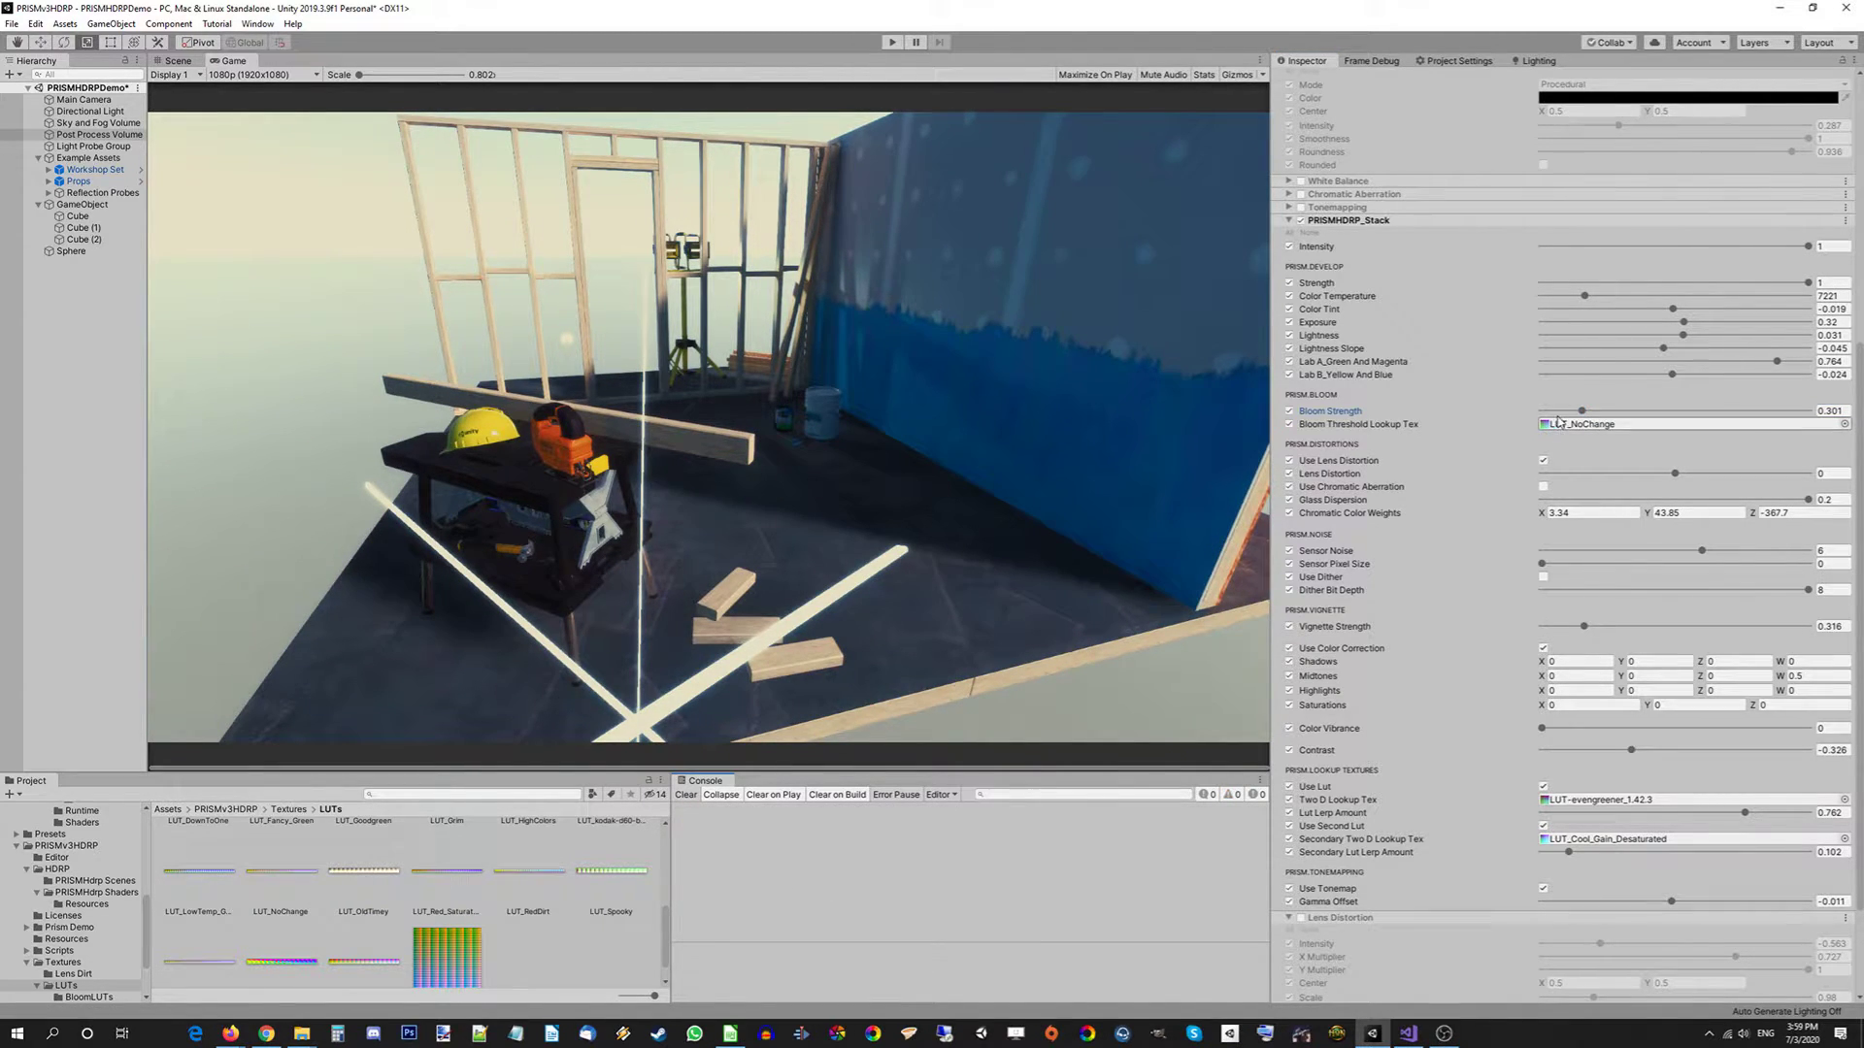
{"action": "left_click", "coordinate": [1558, 425]}
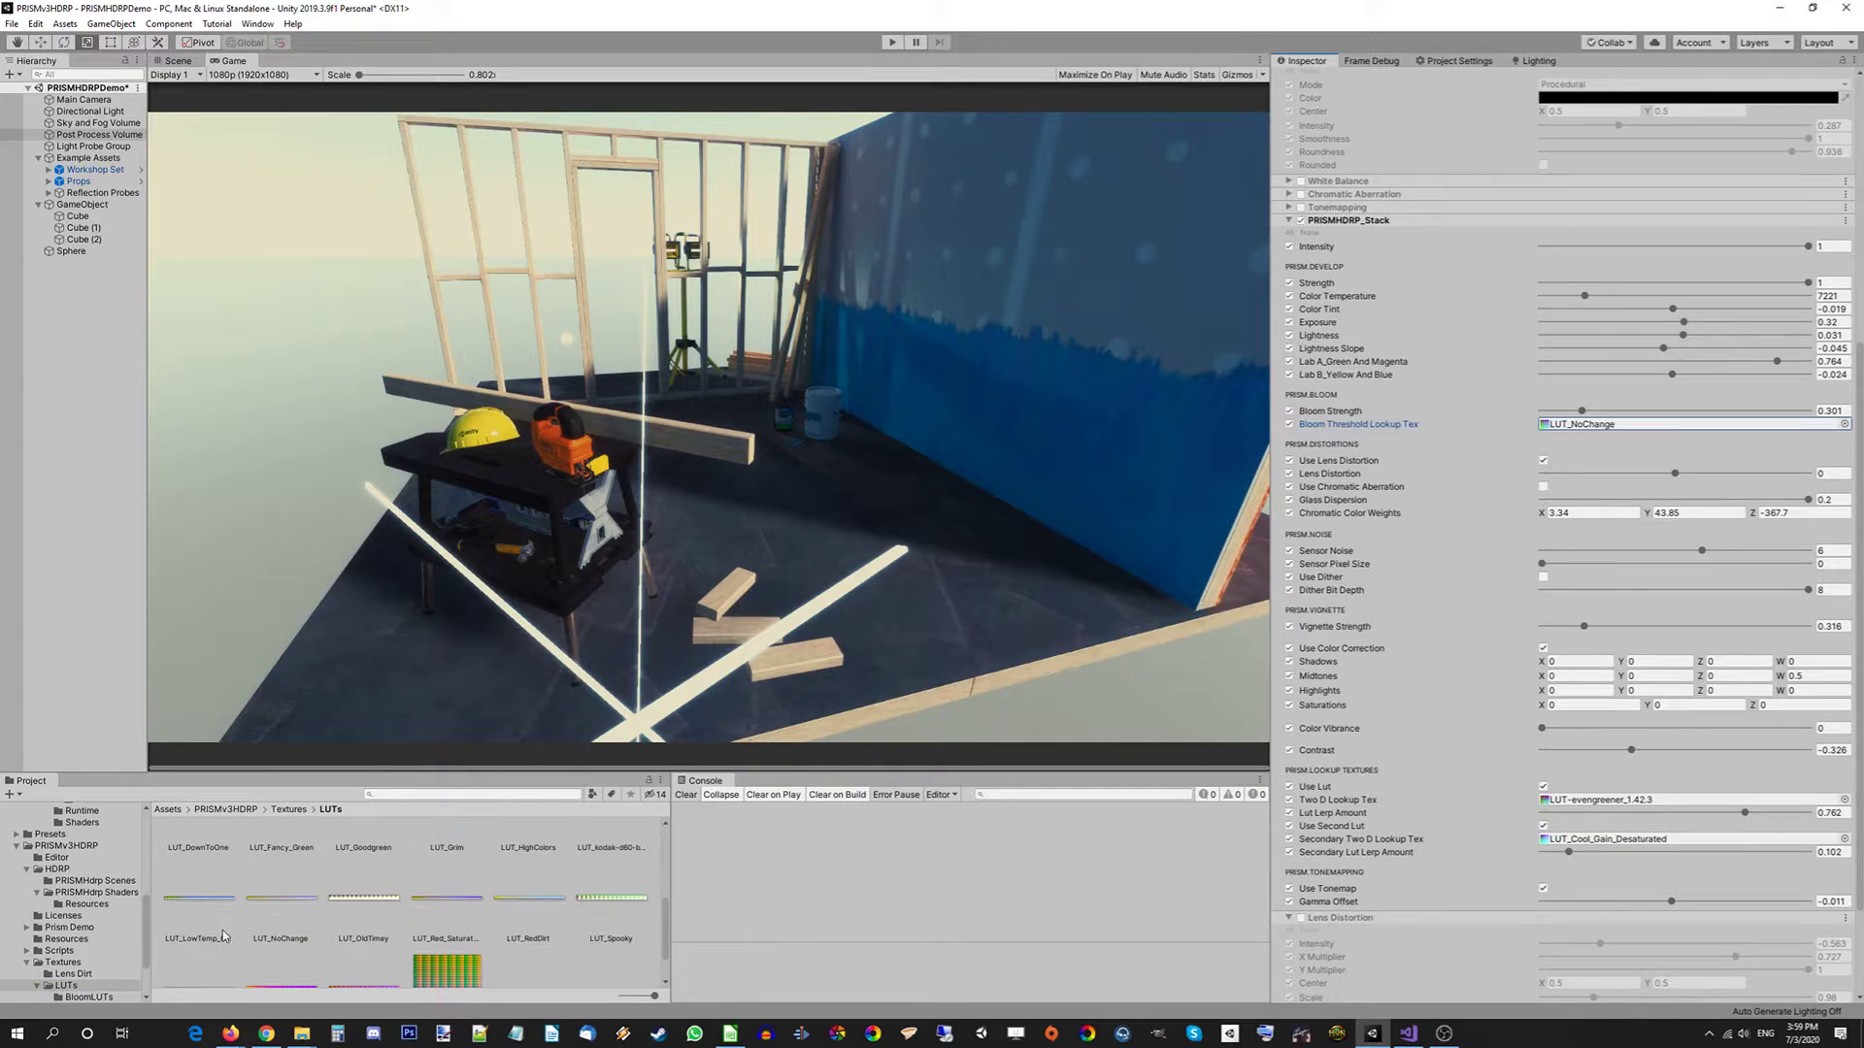
{"action": "scroll", "coordinate": [111, 923], "scroll_direction": "down", "scroll_amount": 4}
{"action": "left_click", "coordinate": [97, 925]}
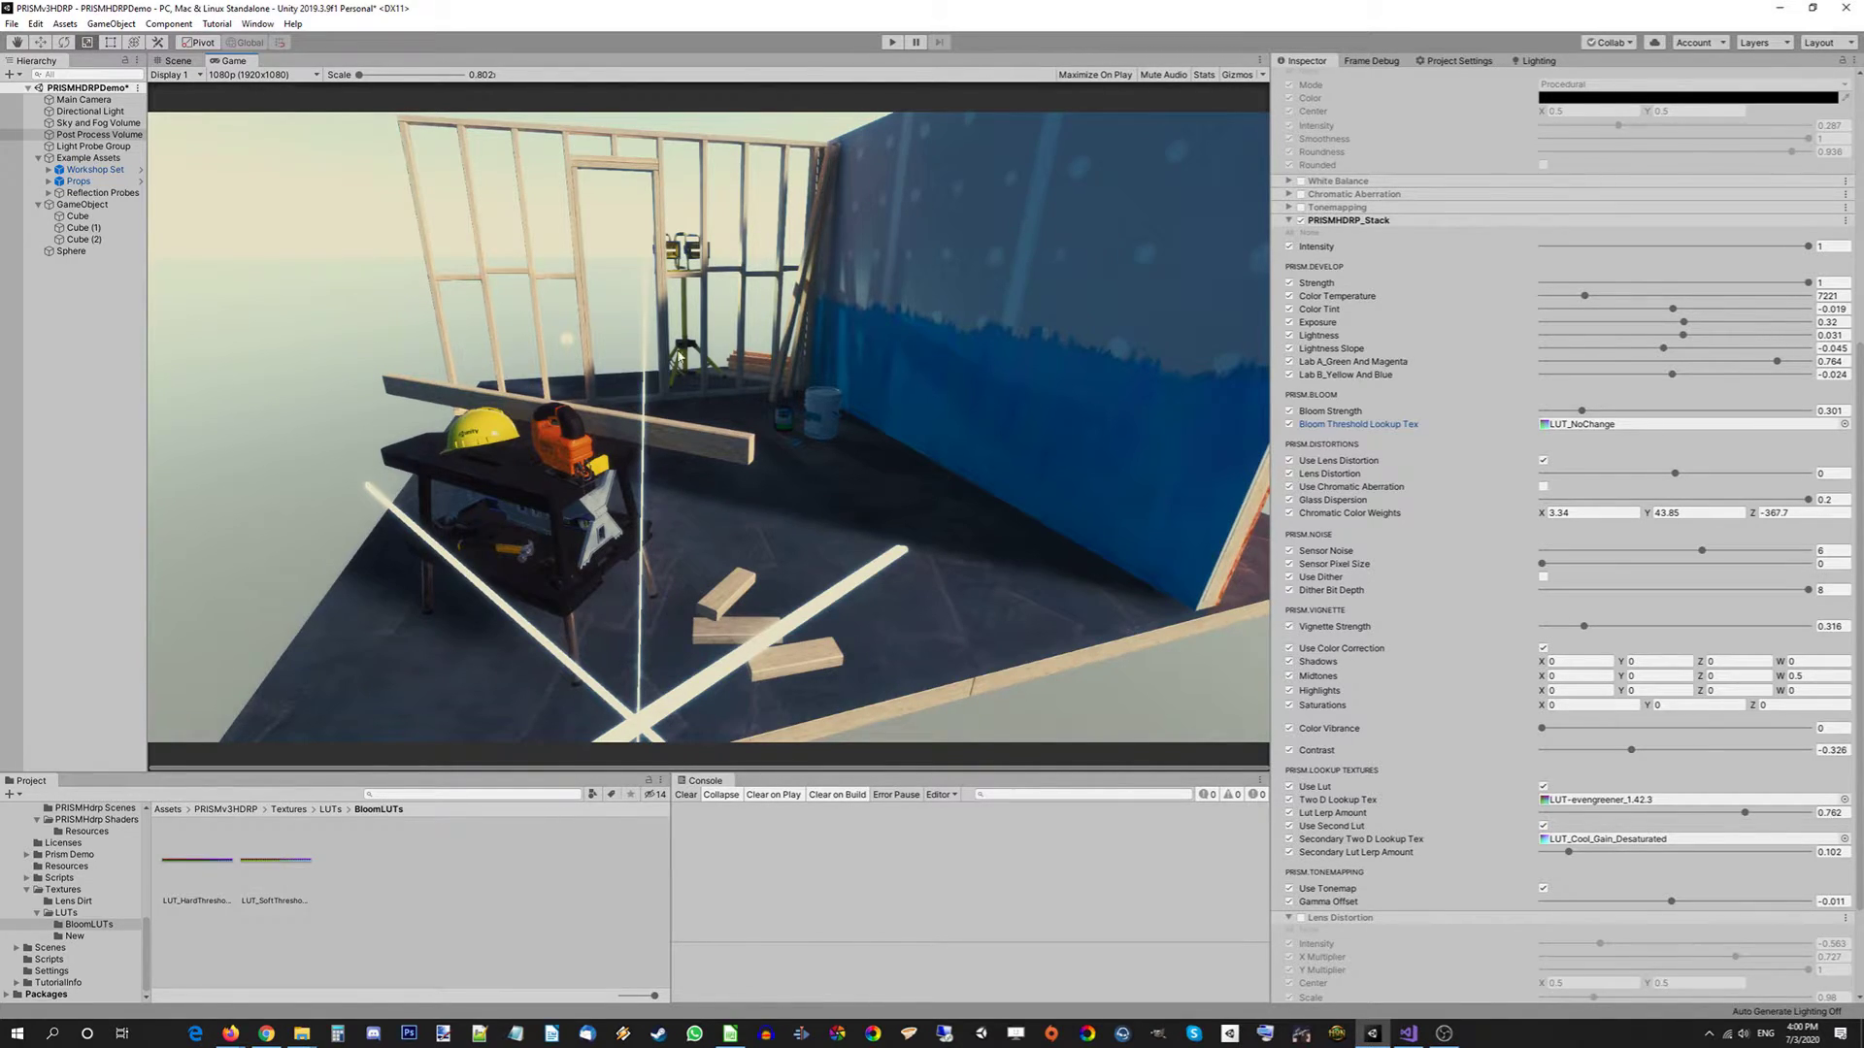
Use LUT_HardThreshold at Bloom Strength 0.175 and show a Bloom Dsmpl draw in the Frame Debugger
{"action": "mouse_move", "coordinate": [1581, 411]}
{"action": "left_mouse_down"}
{"action": "mouse_move", "coordinate": [1506, 412]}
{"action": "mouse_move", "coordinate": [1565, 411]}
{"action": "left_mouse_up"}
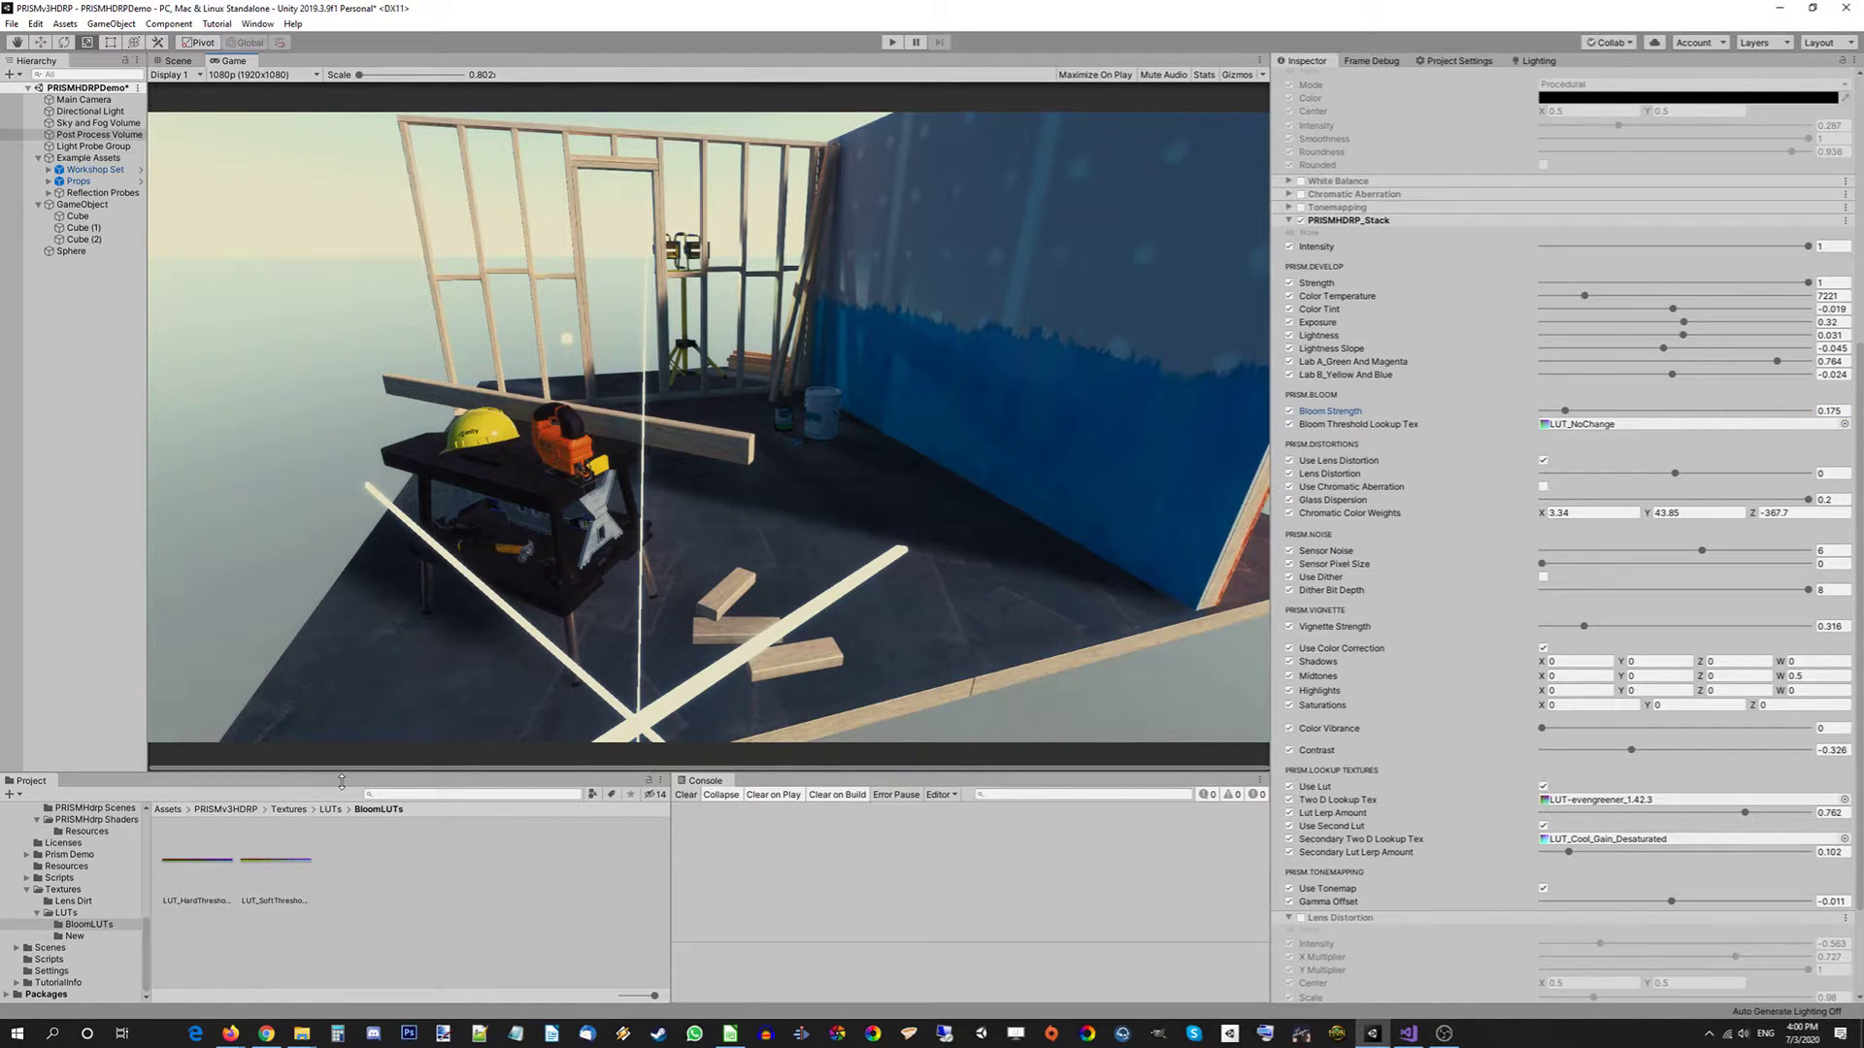
{"action": "left_click_drag", "start_coordinate": [198, 861], "coordinate": [1582, 430]}
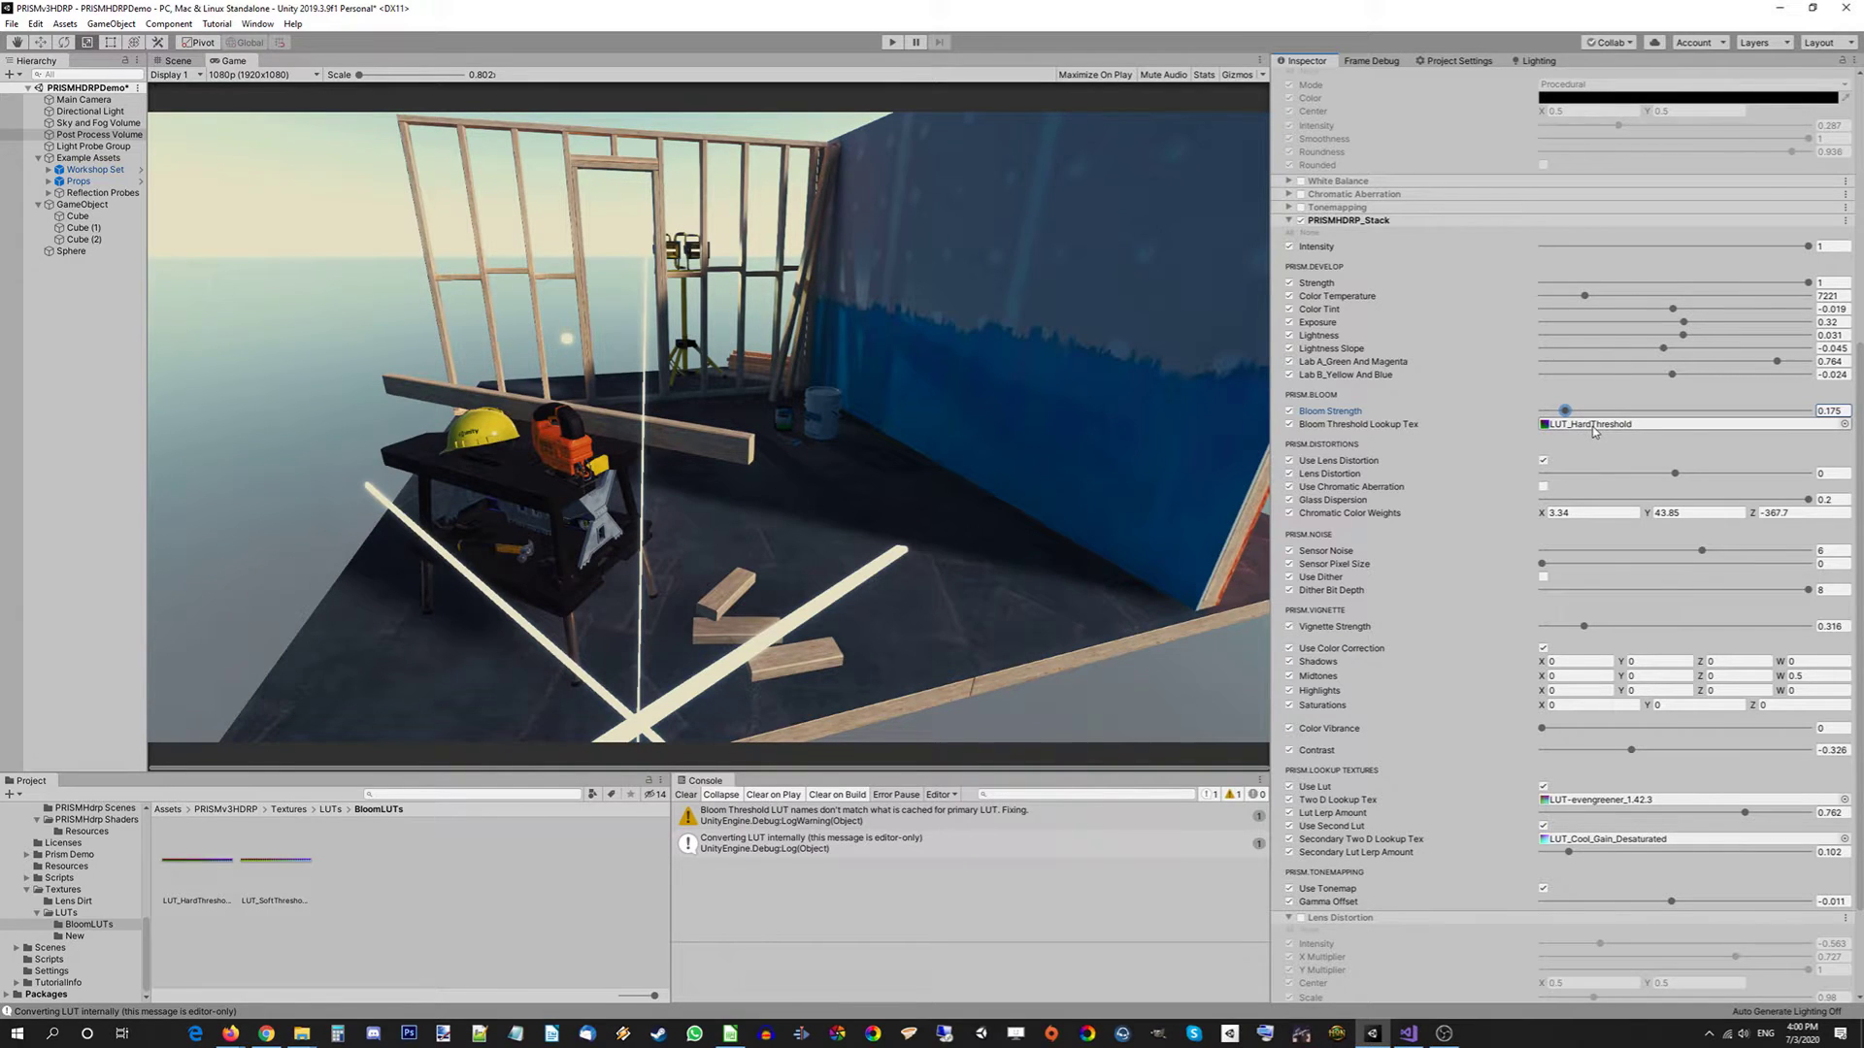
{"action": "left_click", "coordinate": [1370, 60]}
{"action": "left_click", "coordinate": [1340, 75]}
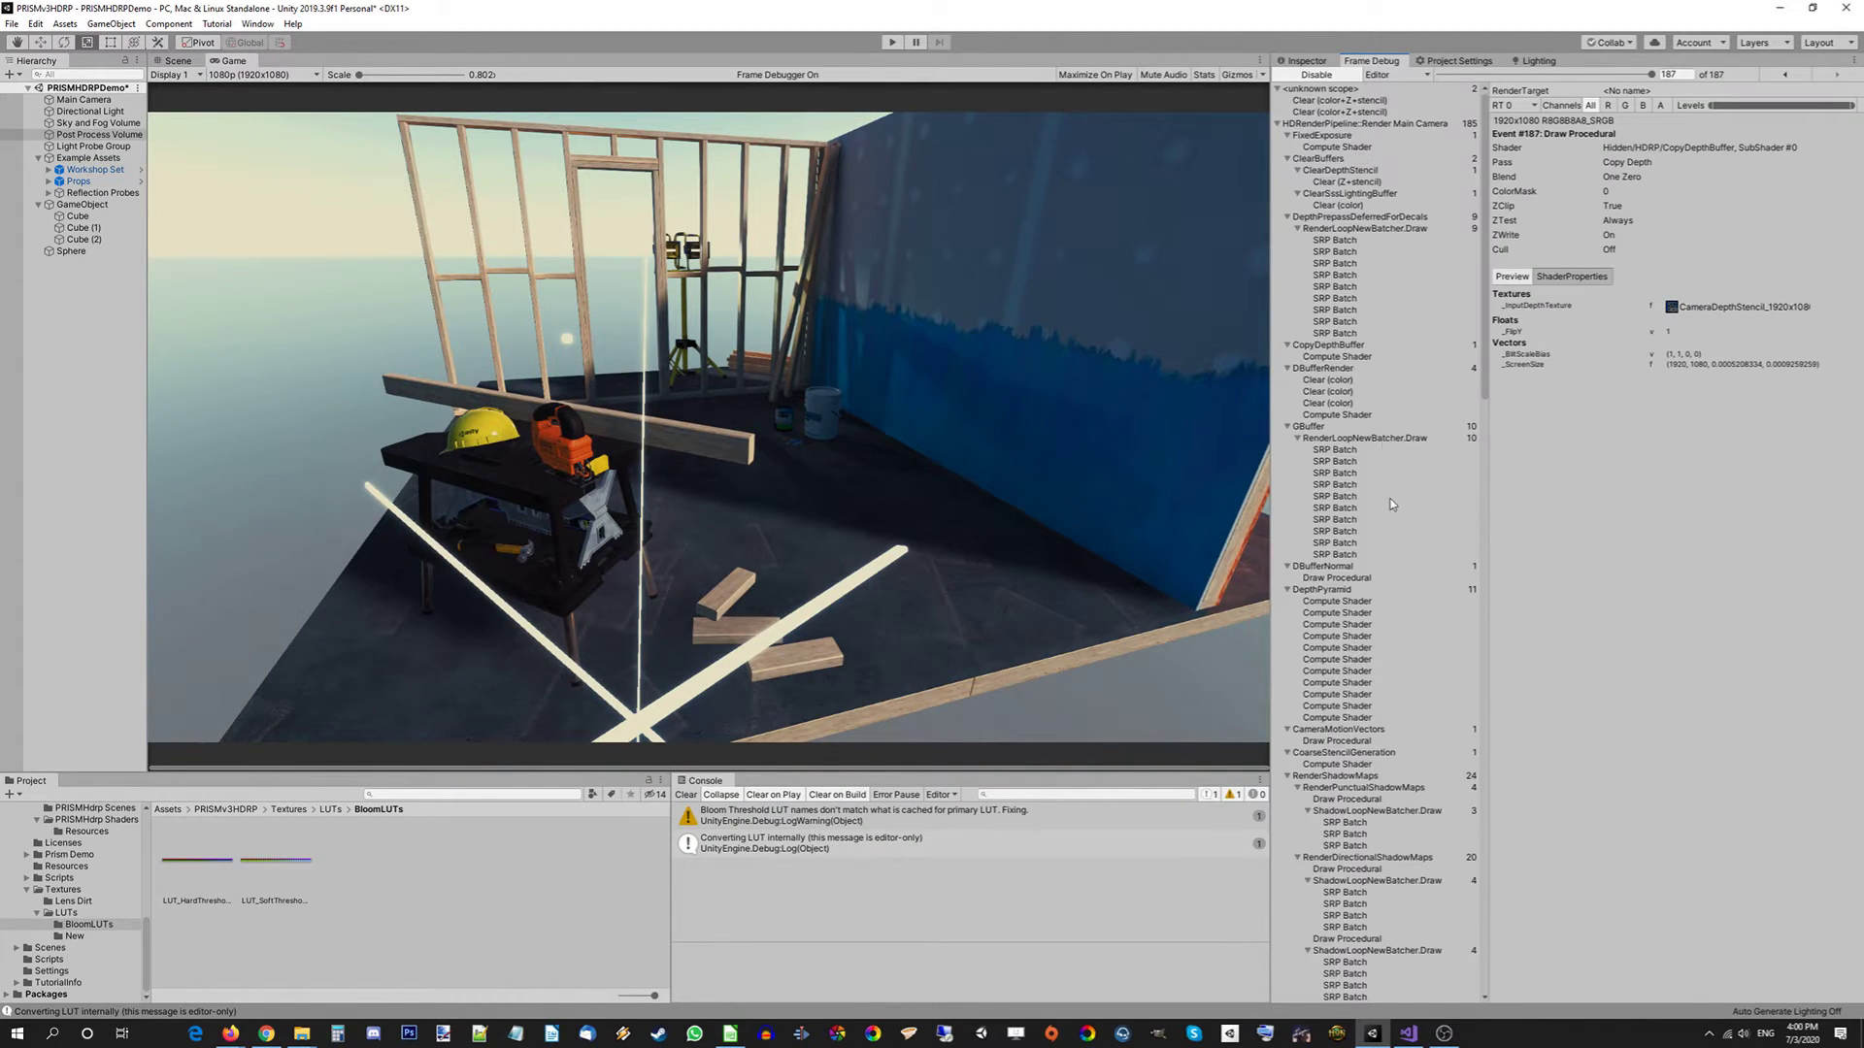
{"action": "scroll", "coordinate": [1391, 504], "scroll_direction": "down", "scroll_amount": 20}
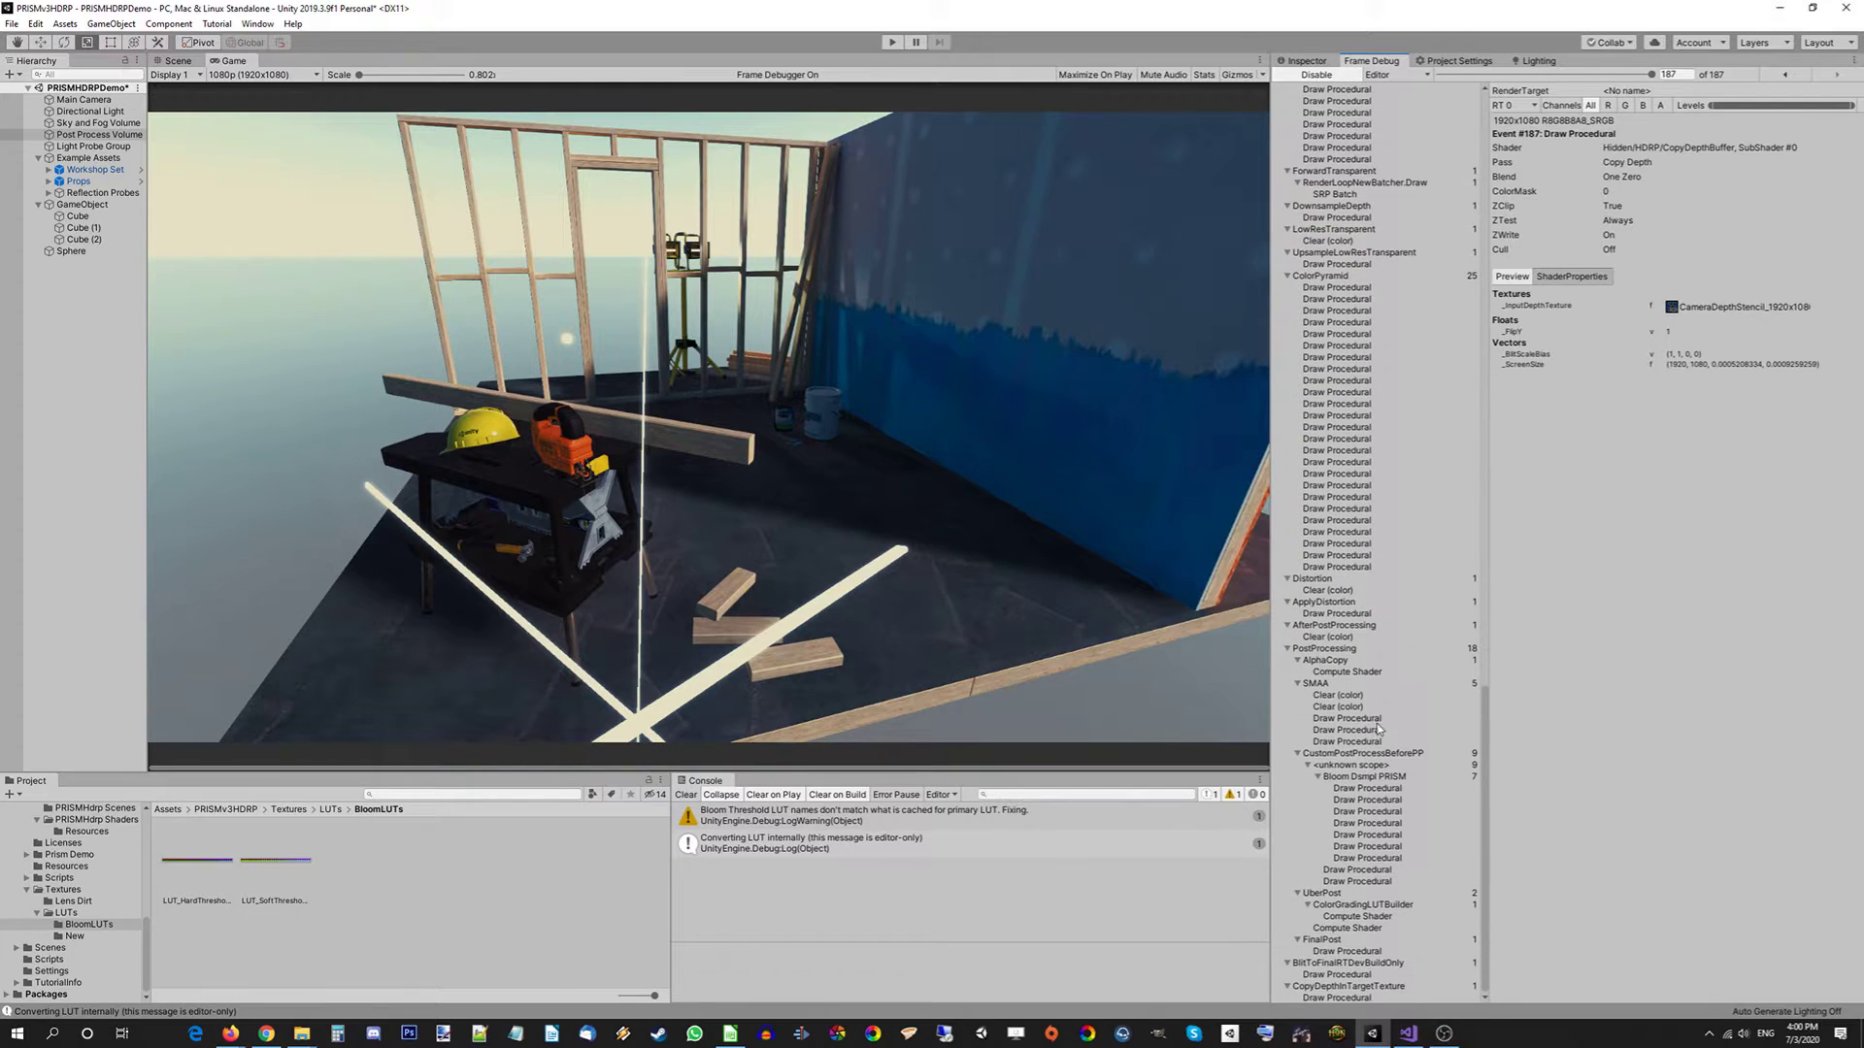
{"action": "left_click", "coordinate": [1367, 791]}
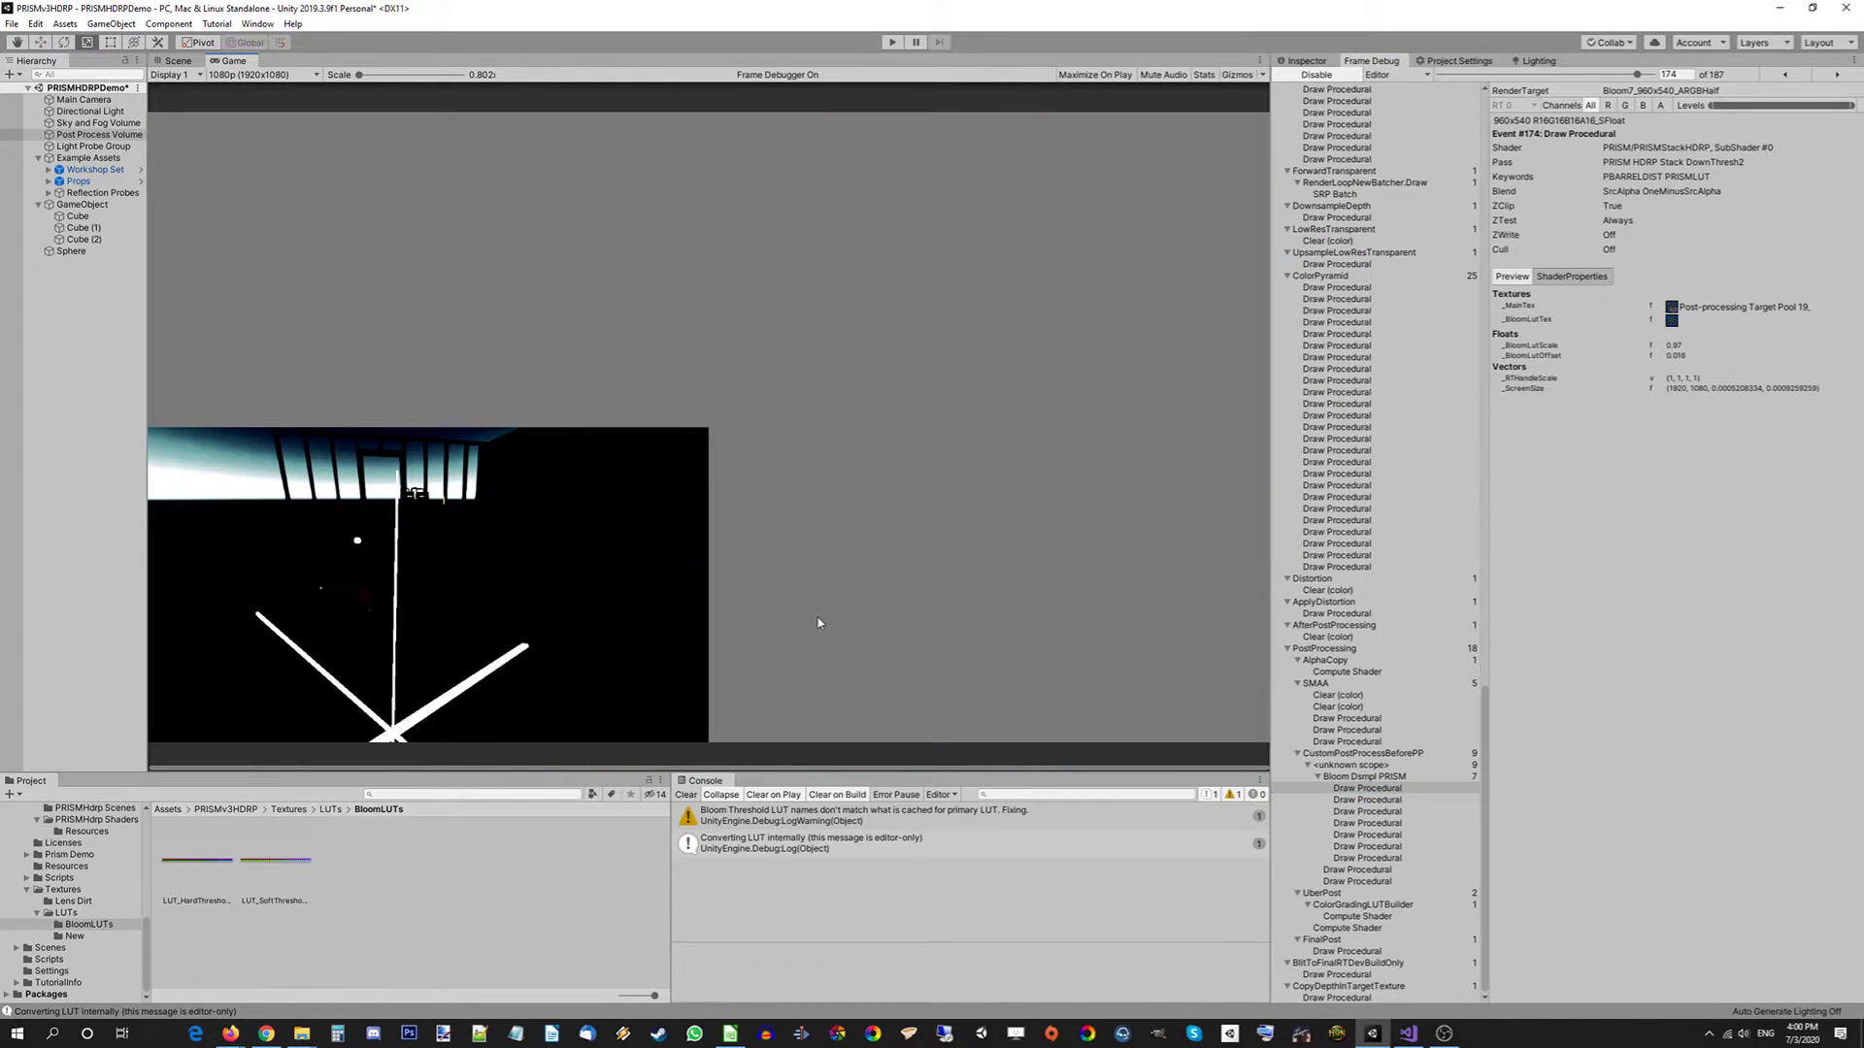
{"action": "left_click", "coordinate": [1301, 60]}
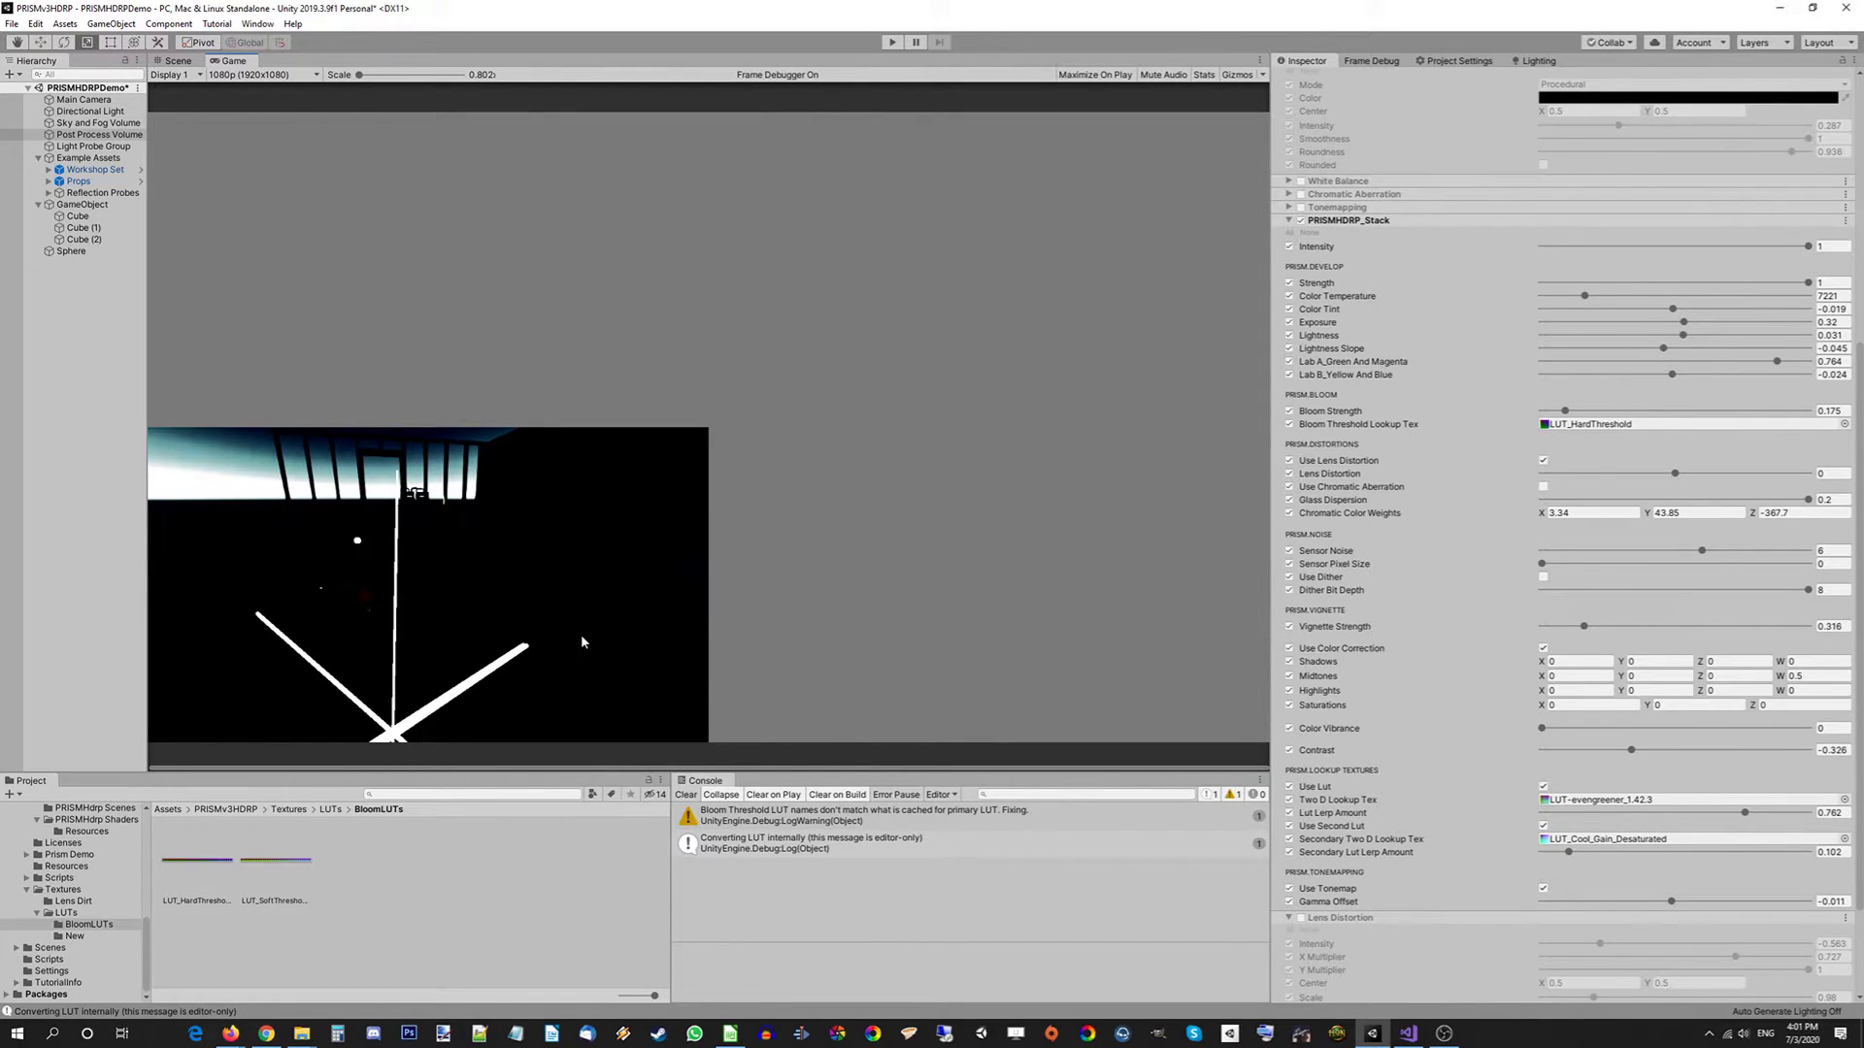
Try LUT_DesaturateDarker, then settle on LUT_HardThreshold as the threshold texture and clear the Console
{"action": "left_click", "coordinate": [1630, 431]}
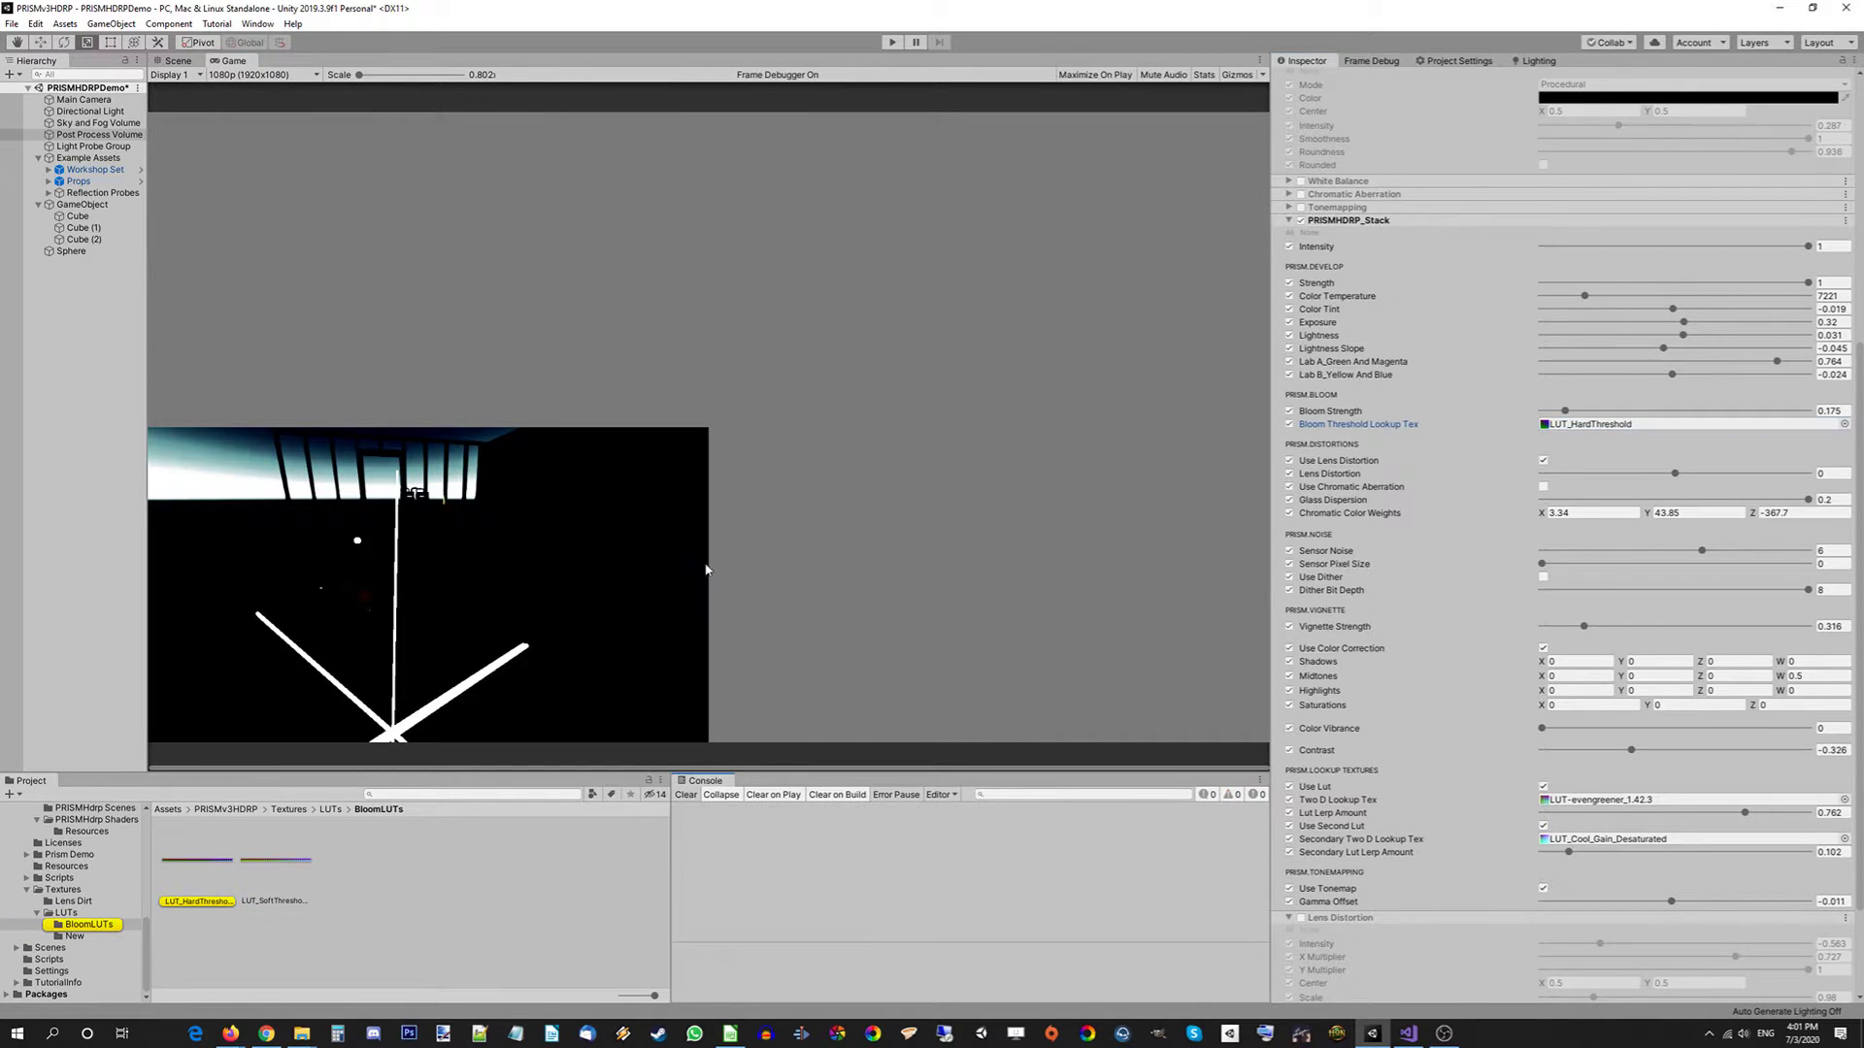
{"action": "left_click", "coordinate": [1615, 427]}
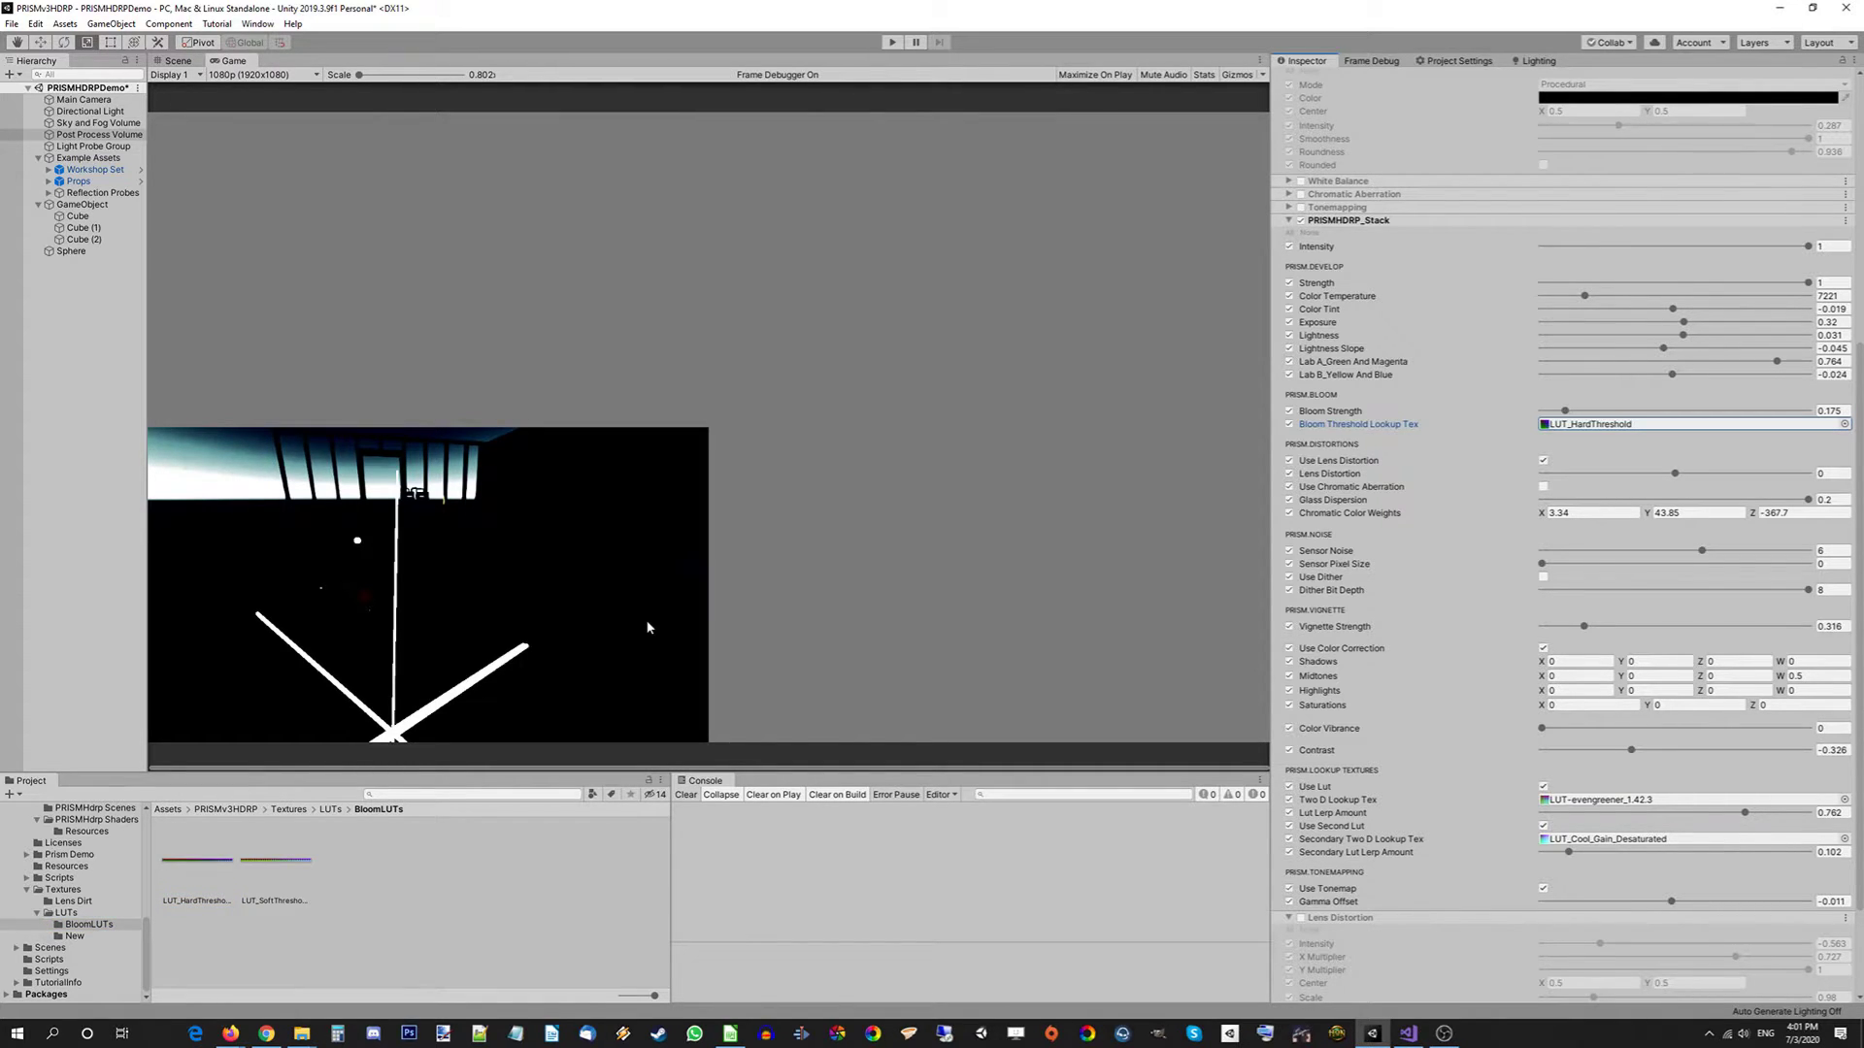
{"action": "left_click", "coordinate": [92, 913]}
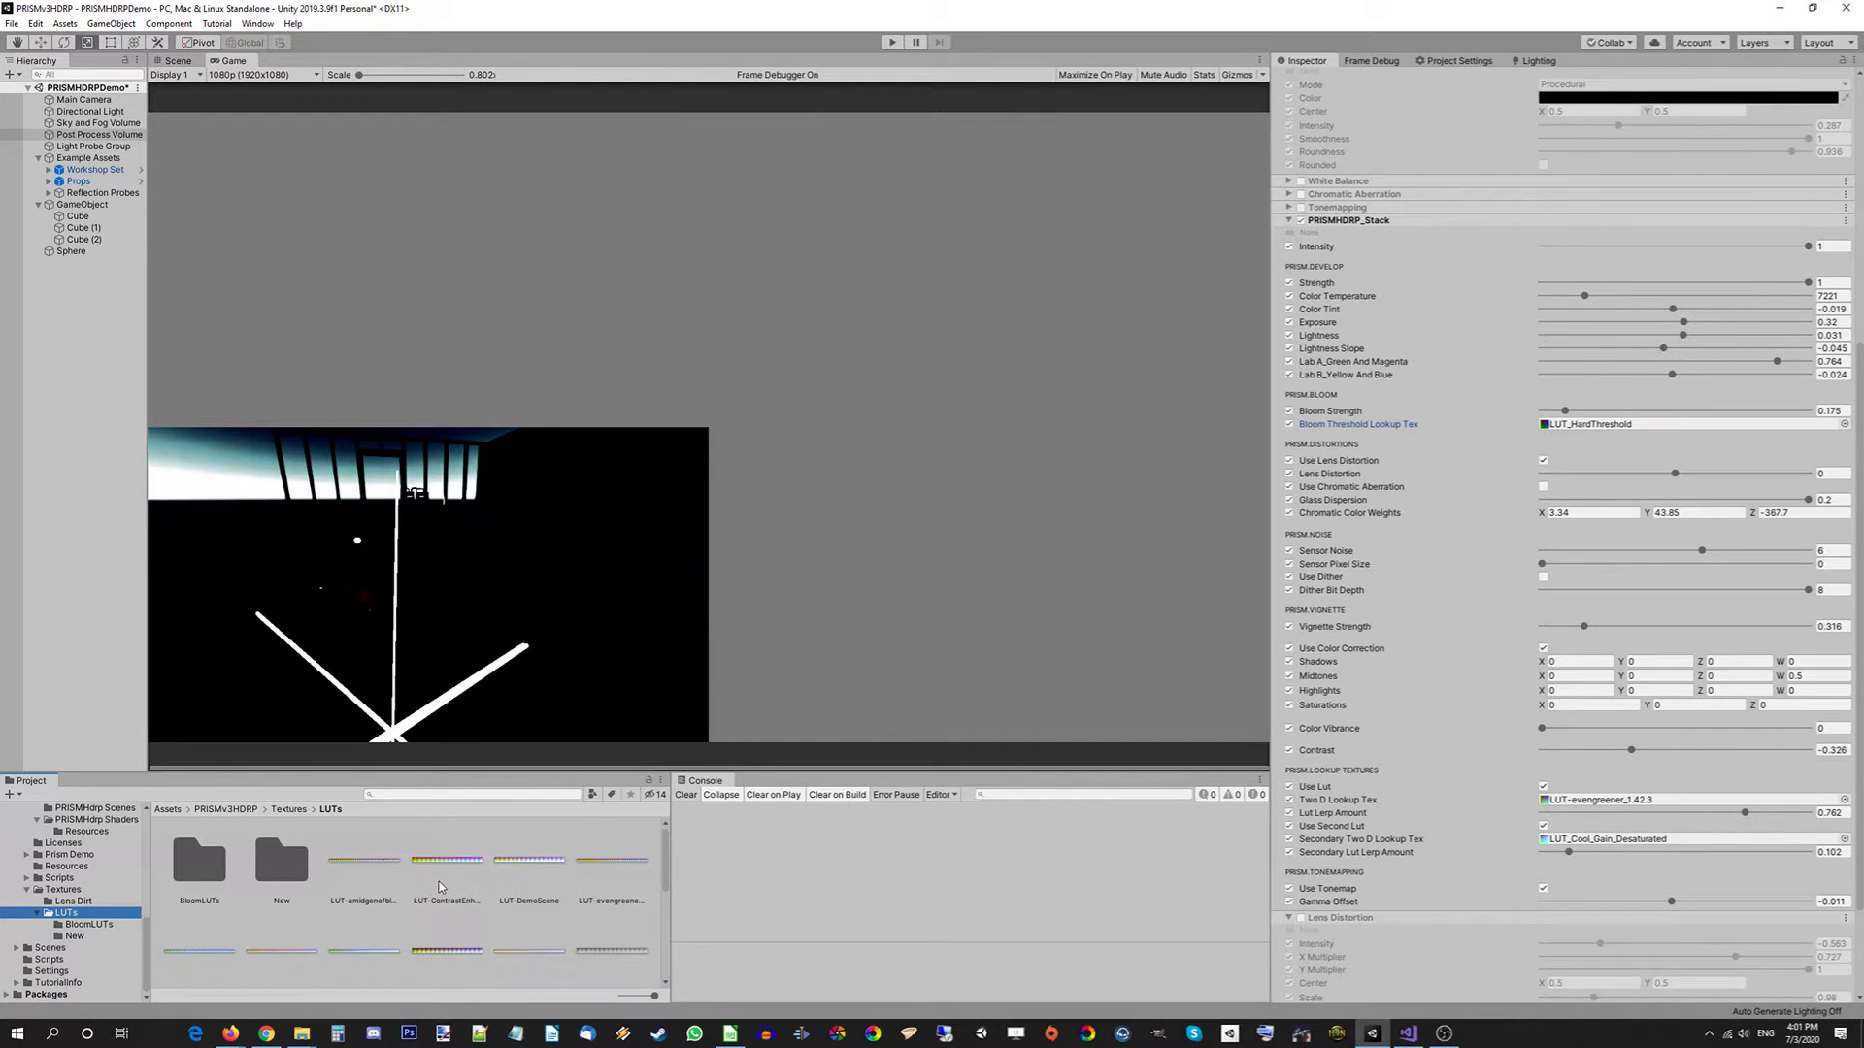
{"action": "scroll", "coordinate": [439, 887], "scroll_direction": "down", "scroll_amount": 4}
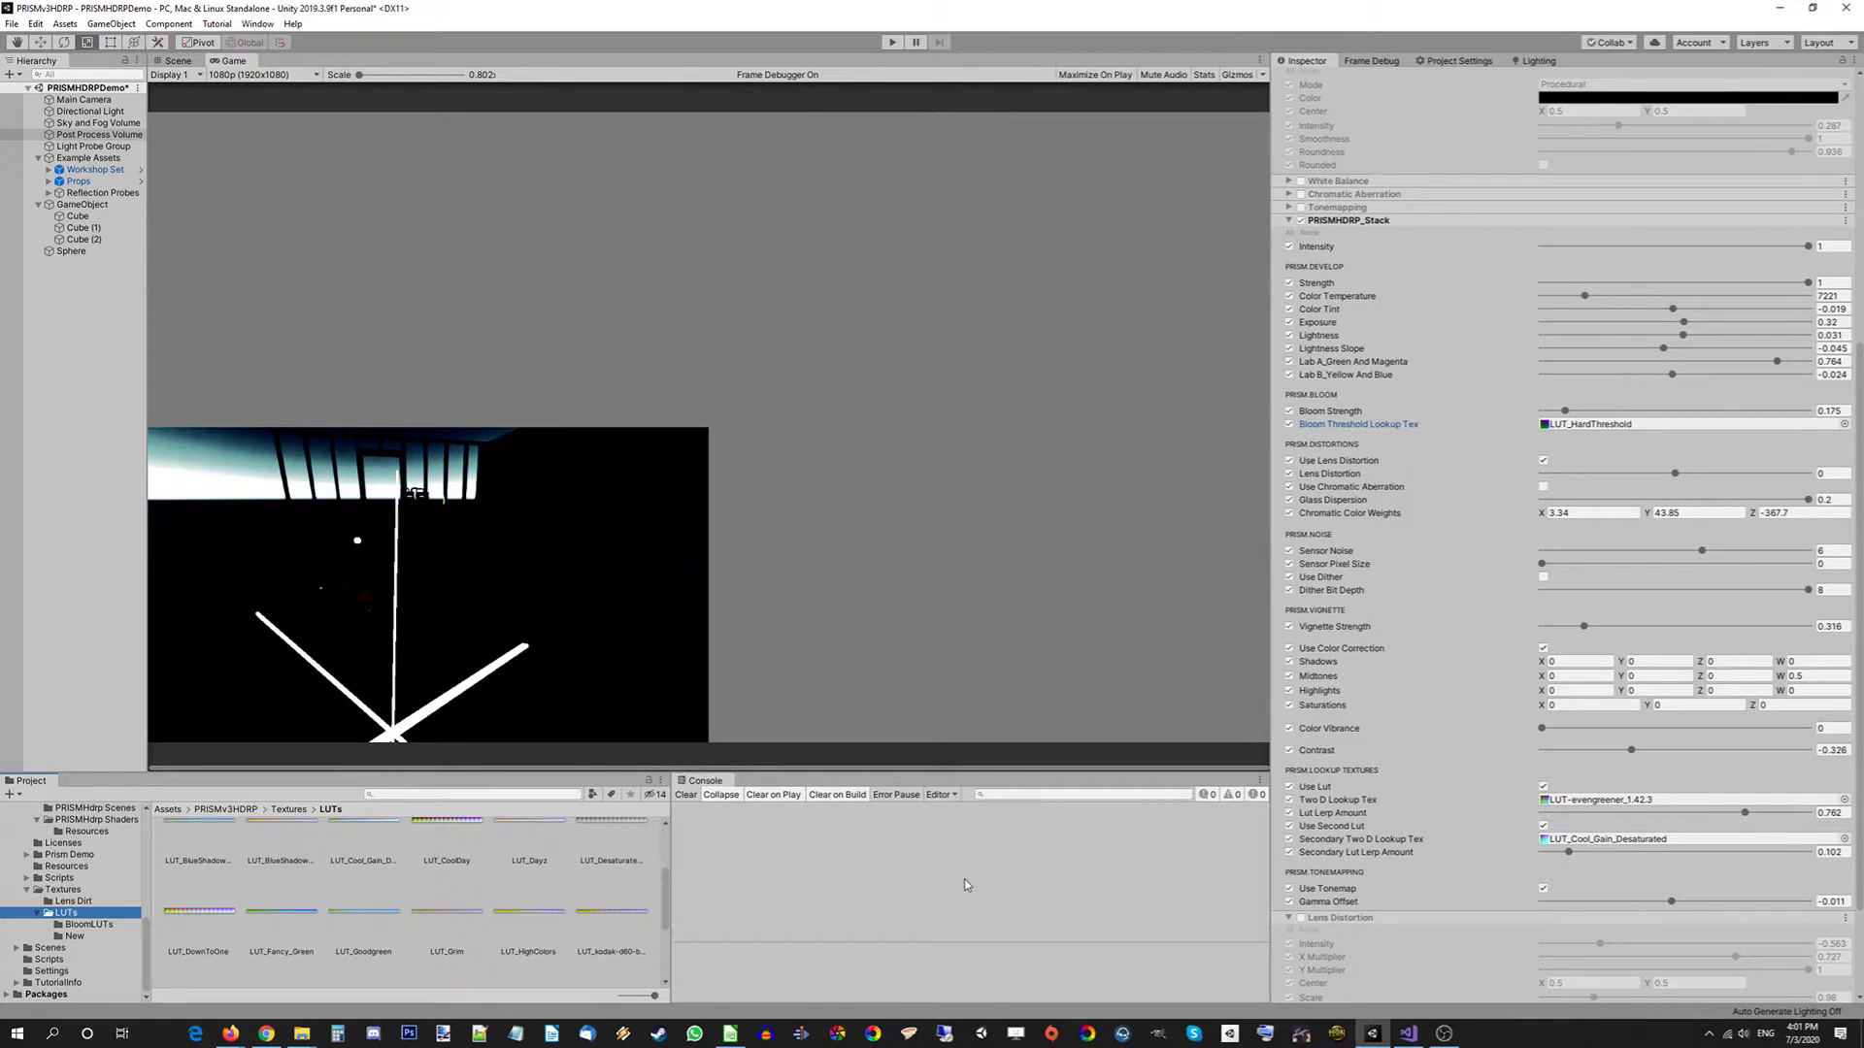
{"action": "left_click_drag", "start_coordinate": [615, 842], "coordinate": [1563, 433]}
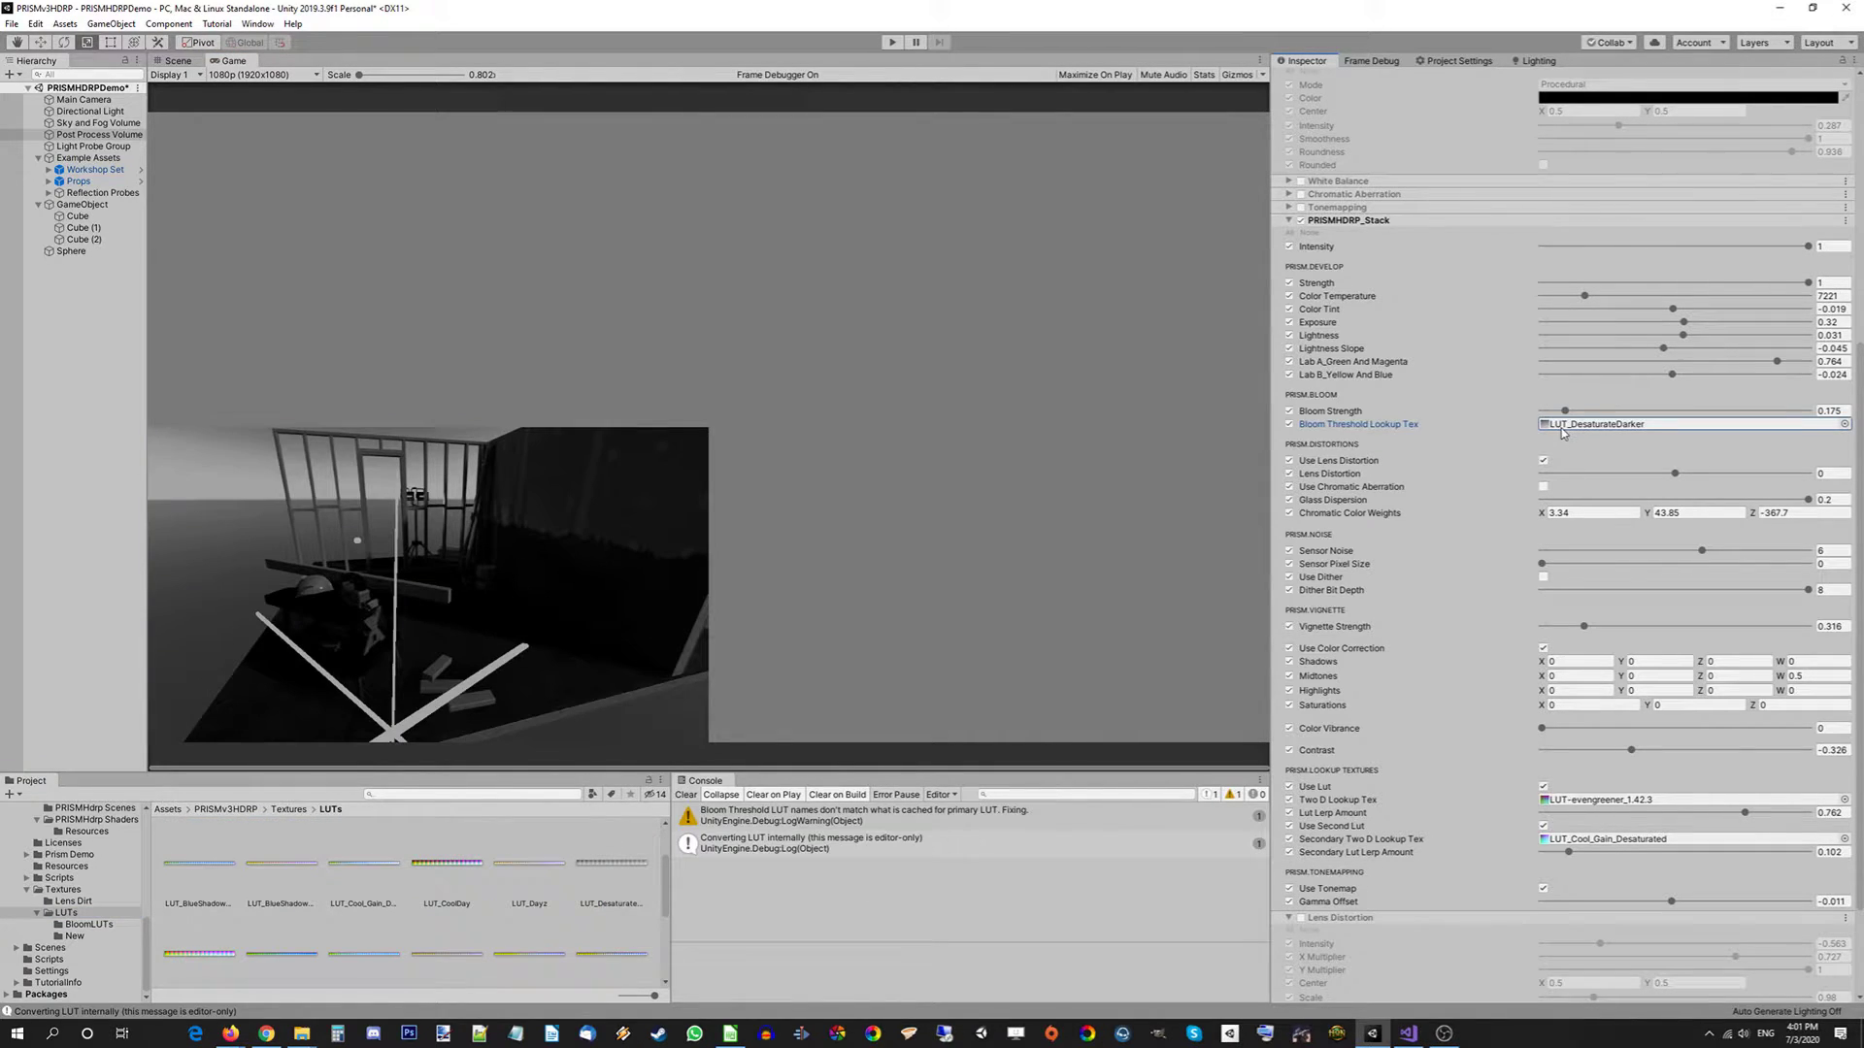
{"action": "left_click", "coordinate": [89, 924]}
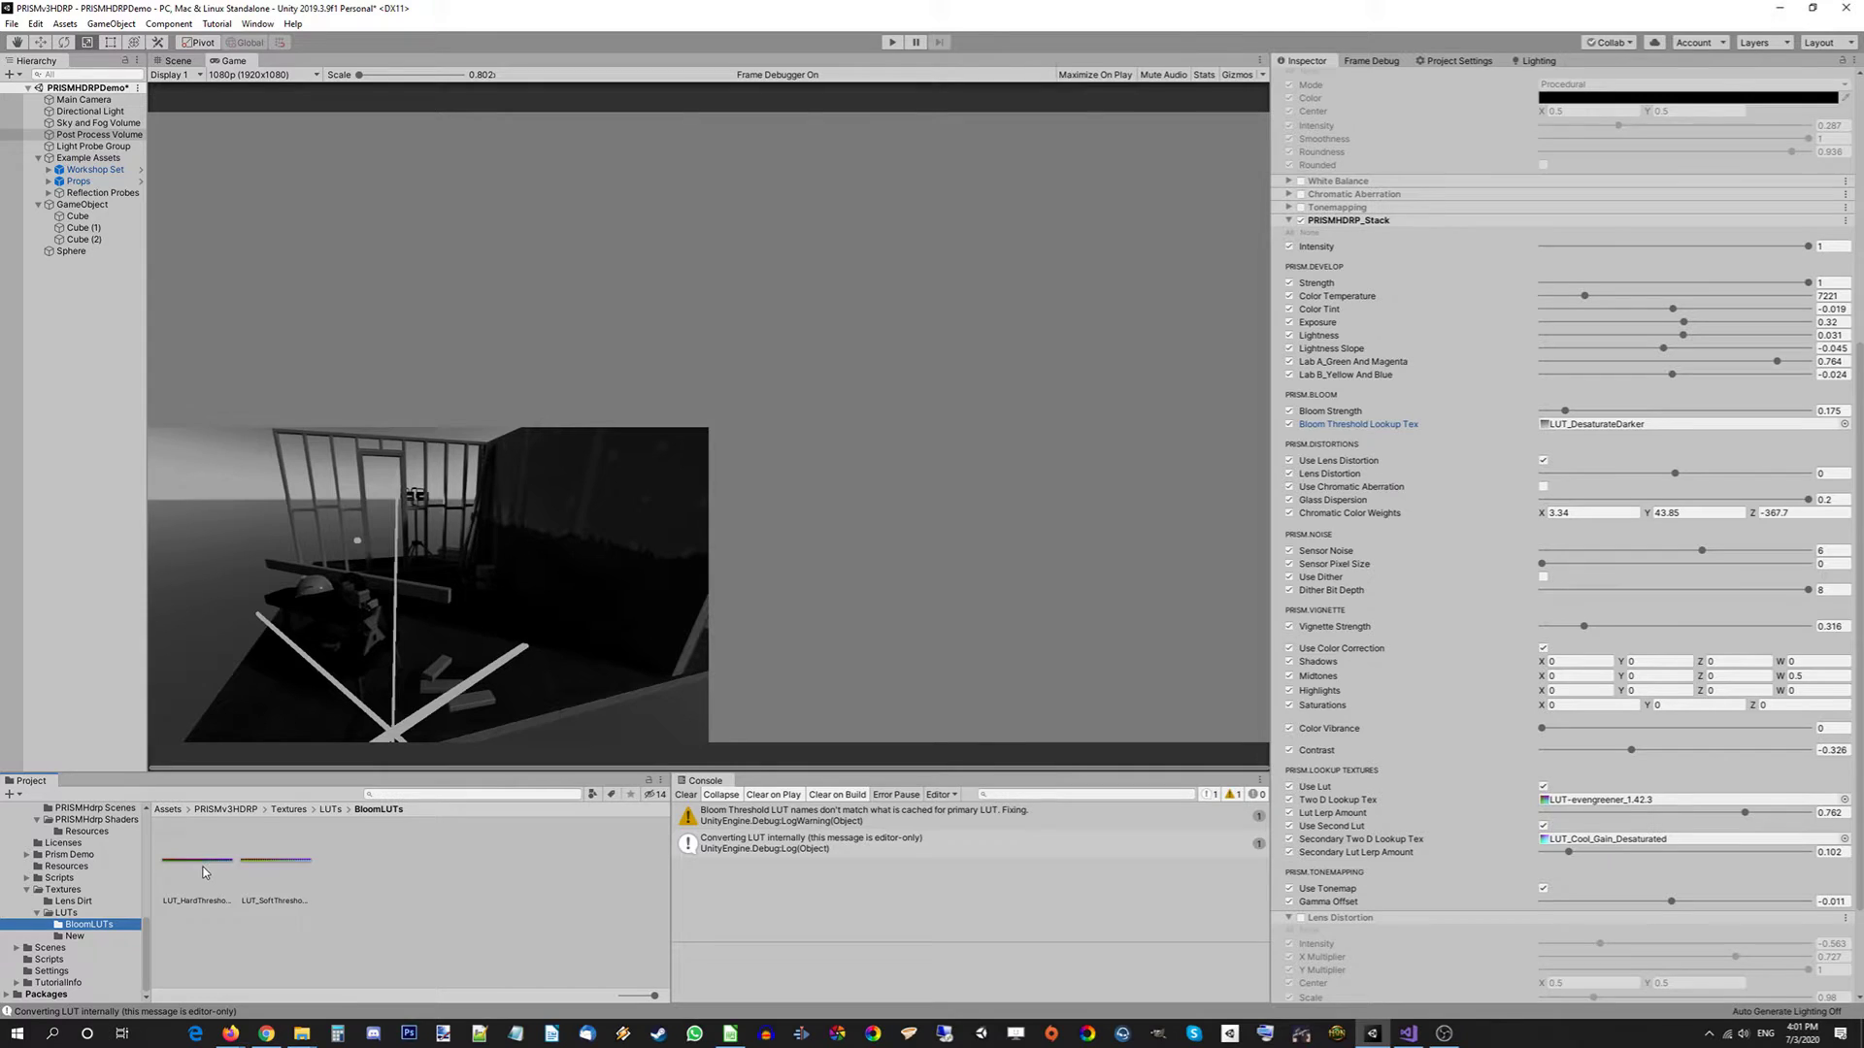
{"action": "left_click_drag", "start_coordinate": [204, 871], "coordinate": [1627, 424]}
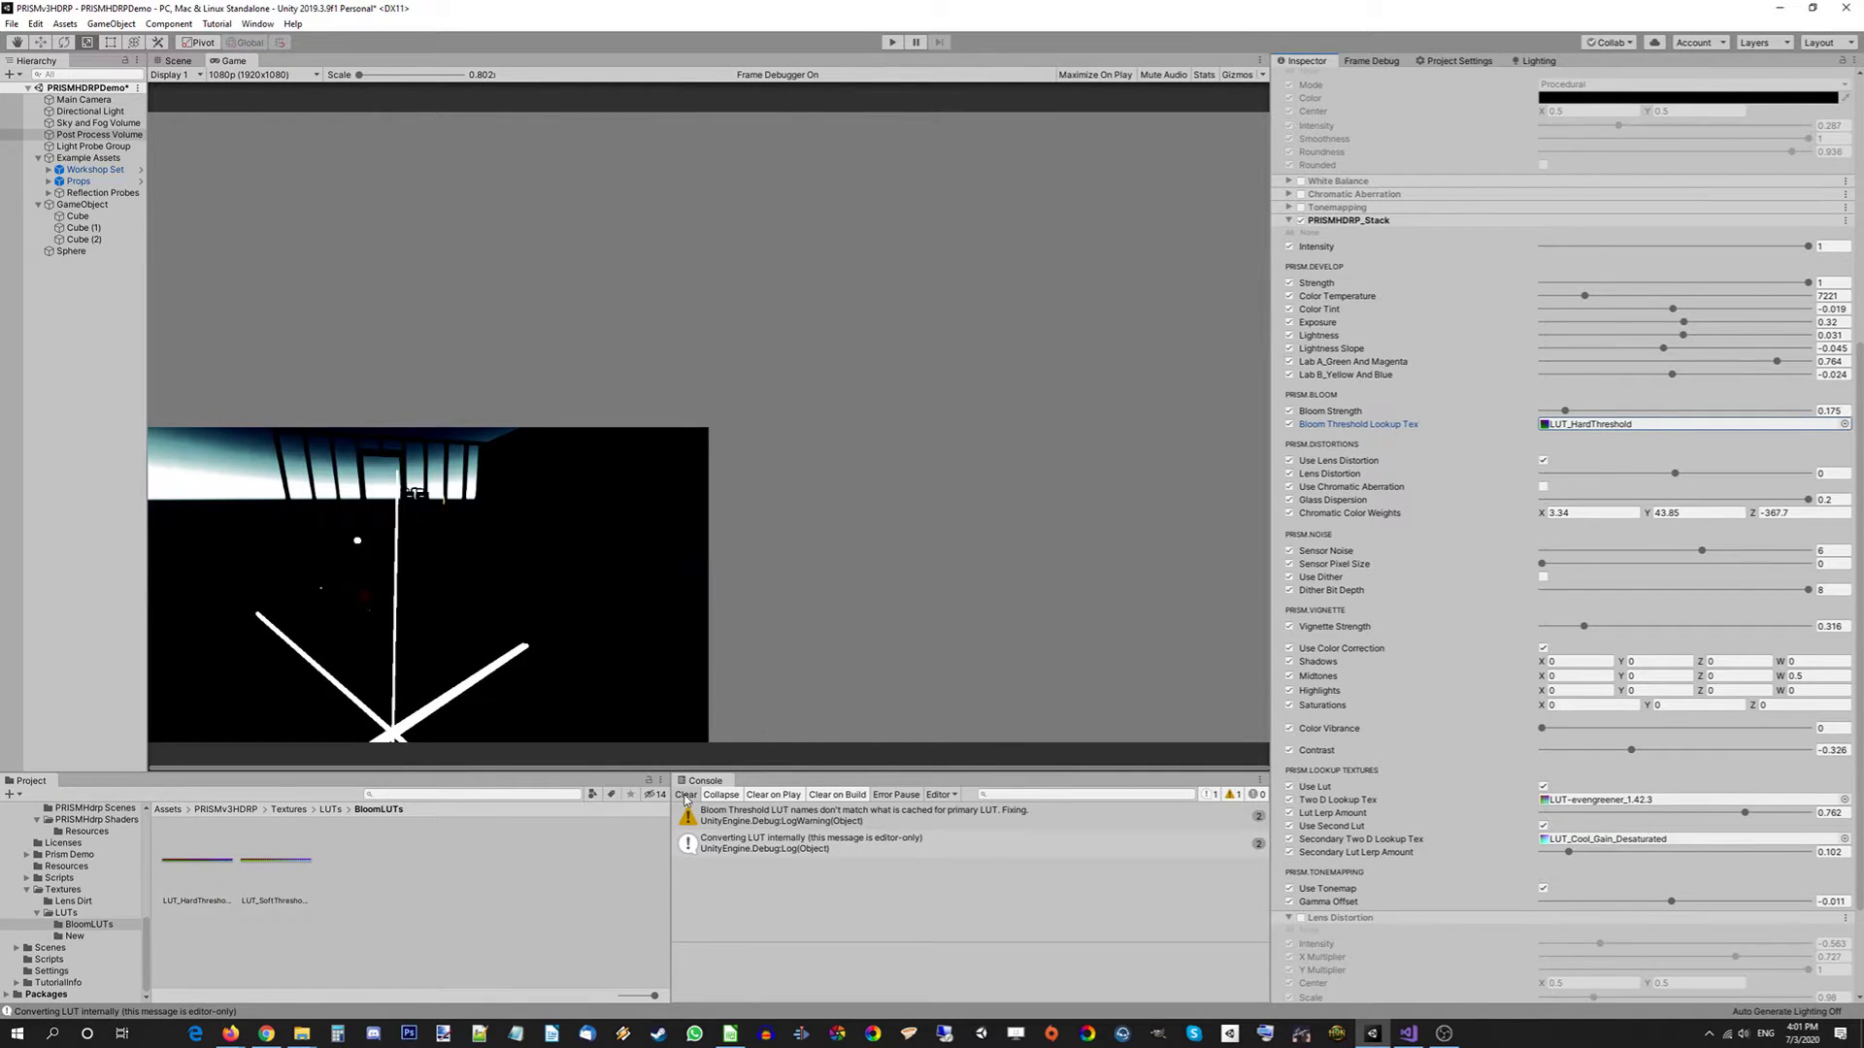
{"action": "left_click", "coordinate": [685, 795]}
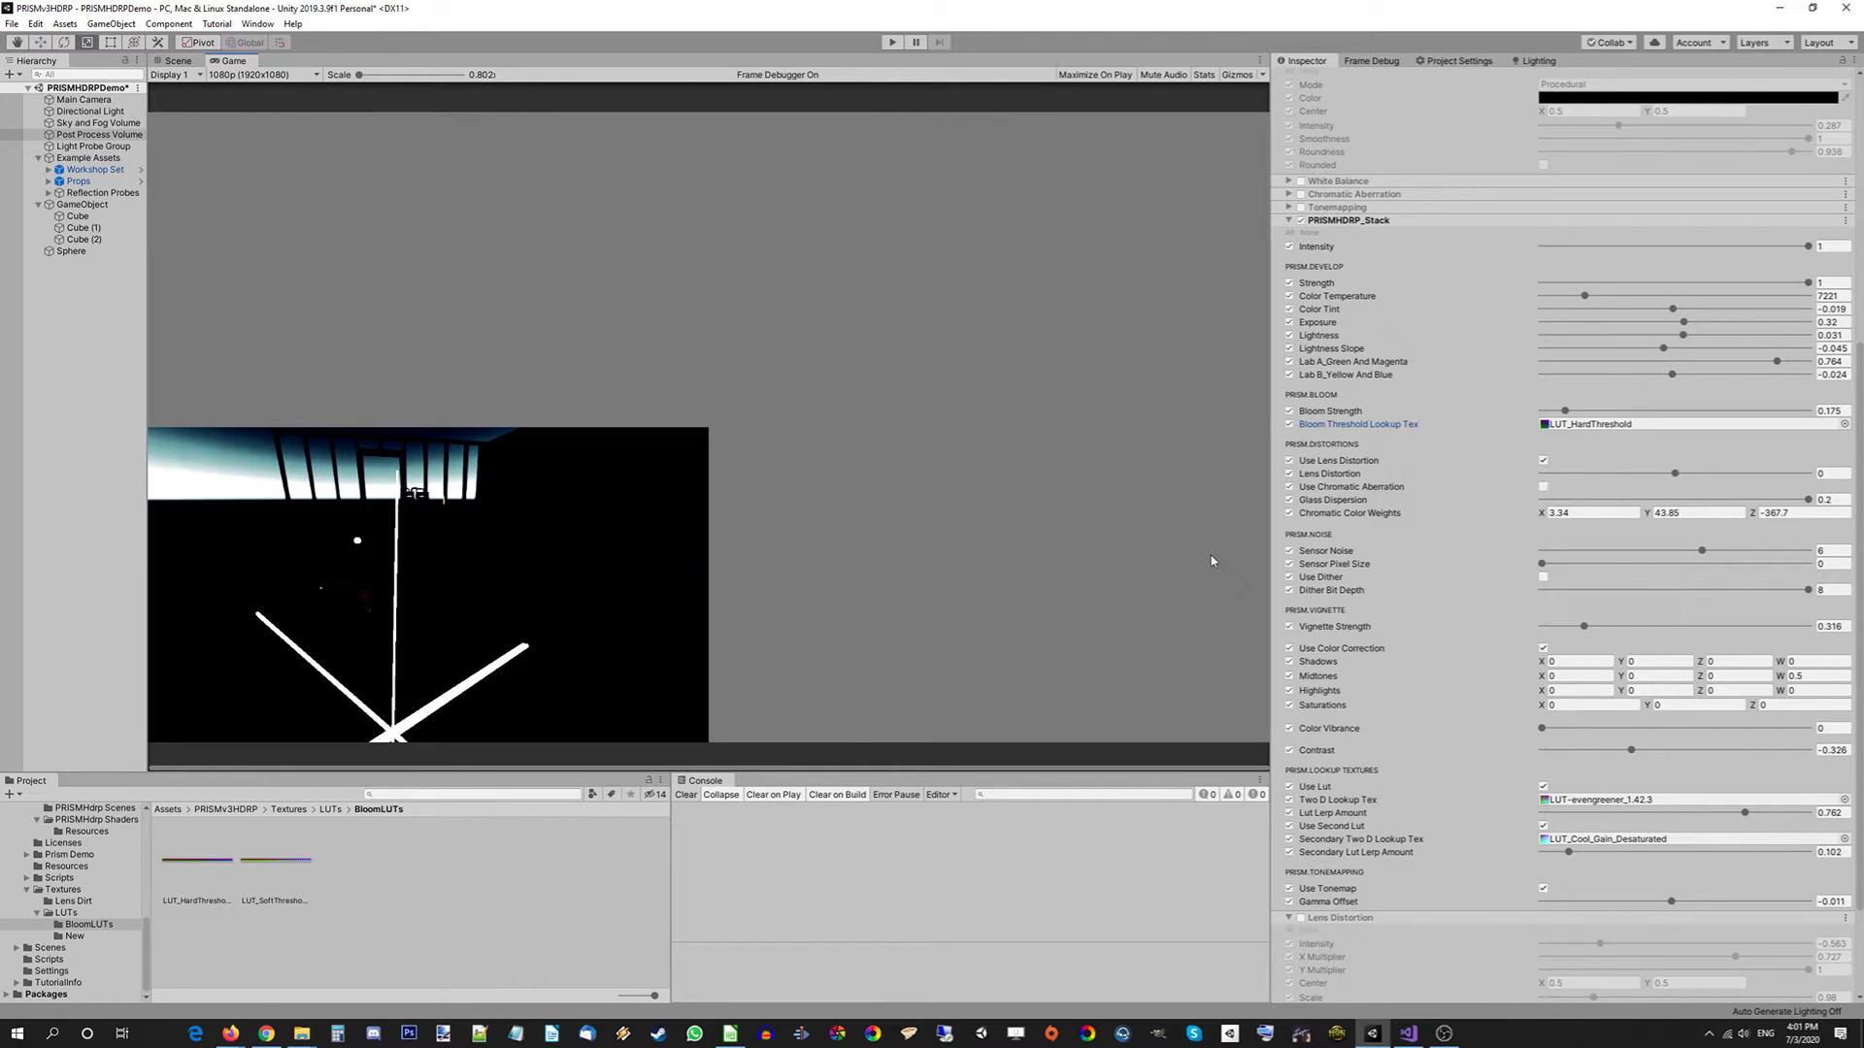
Browse from the LUTs folder back into the BloomLUTs folder
{"action": "left_click", "coordinate": [94, 913]}
{"action": "scroll", "coordinate": [556, 882], "scroll_direction": "down", "scroll_amount": 2}
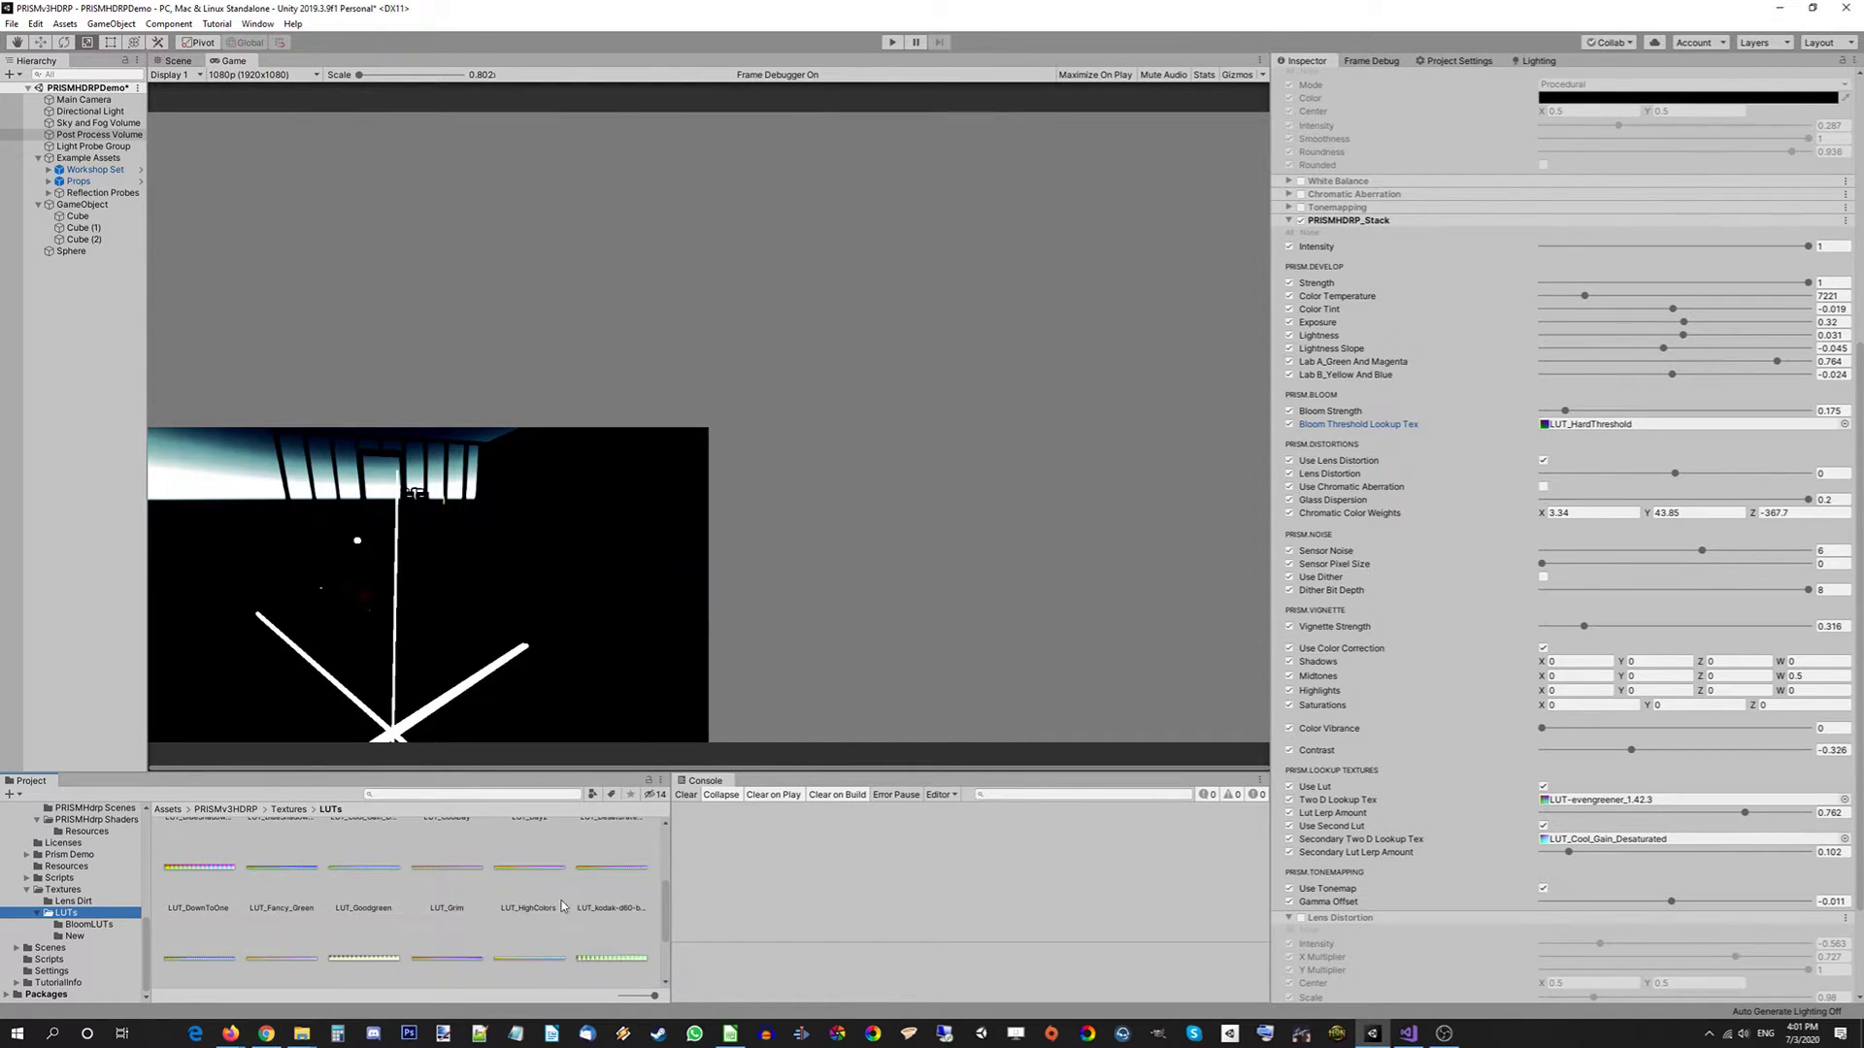
{"action": "scroll", "coordinate": [556, 882], "scroll_direction": "up", "scroll_amount": 2}
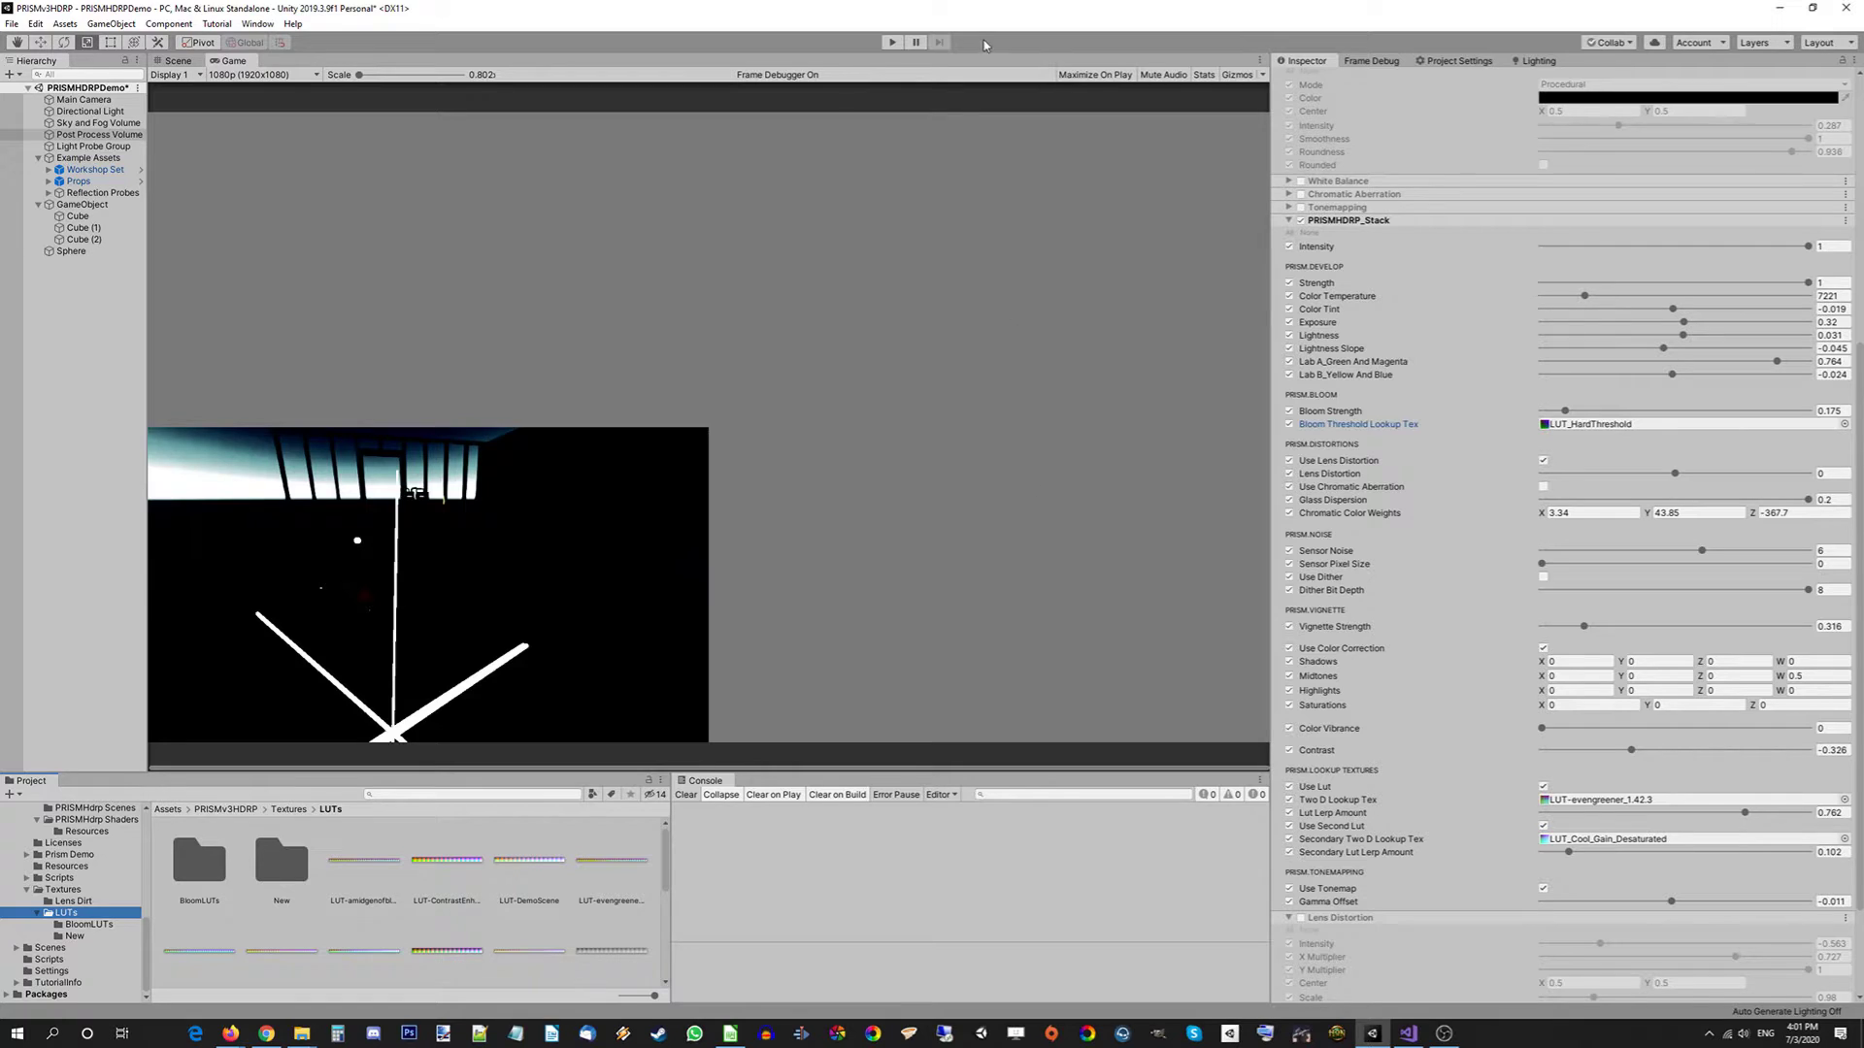
{"action": "left_click", "coordinate": [738, 524]}
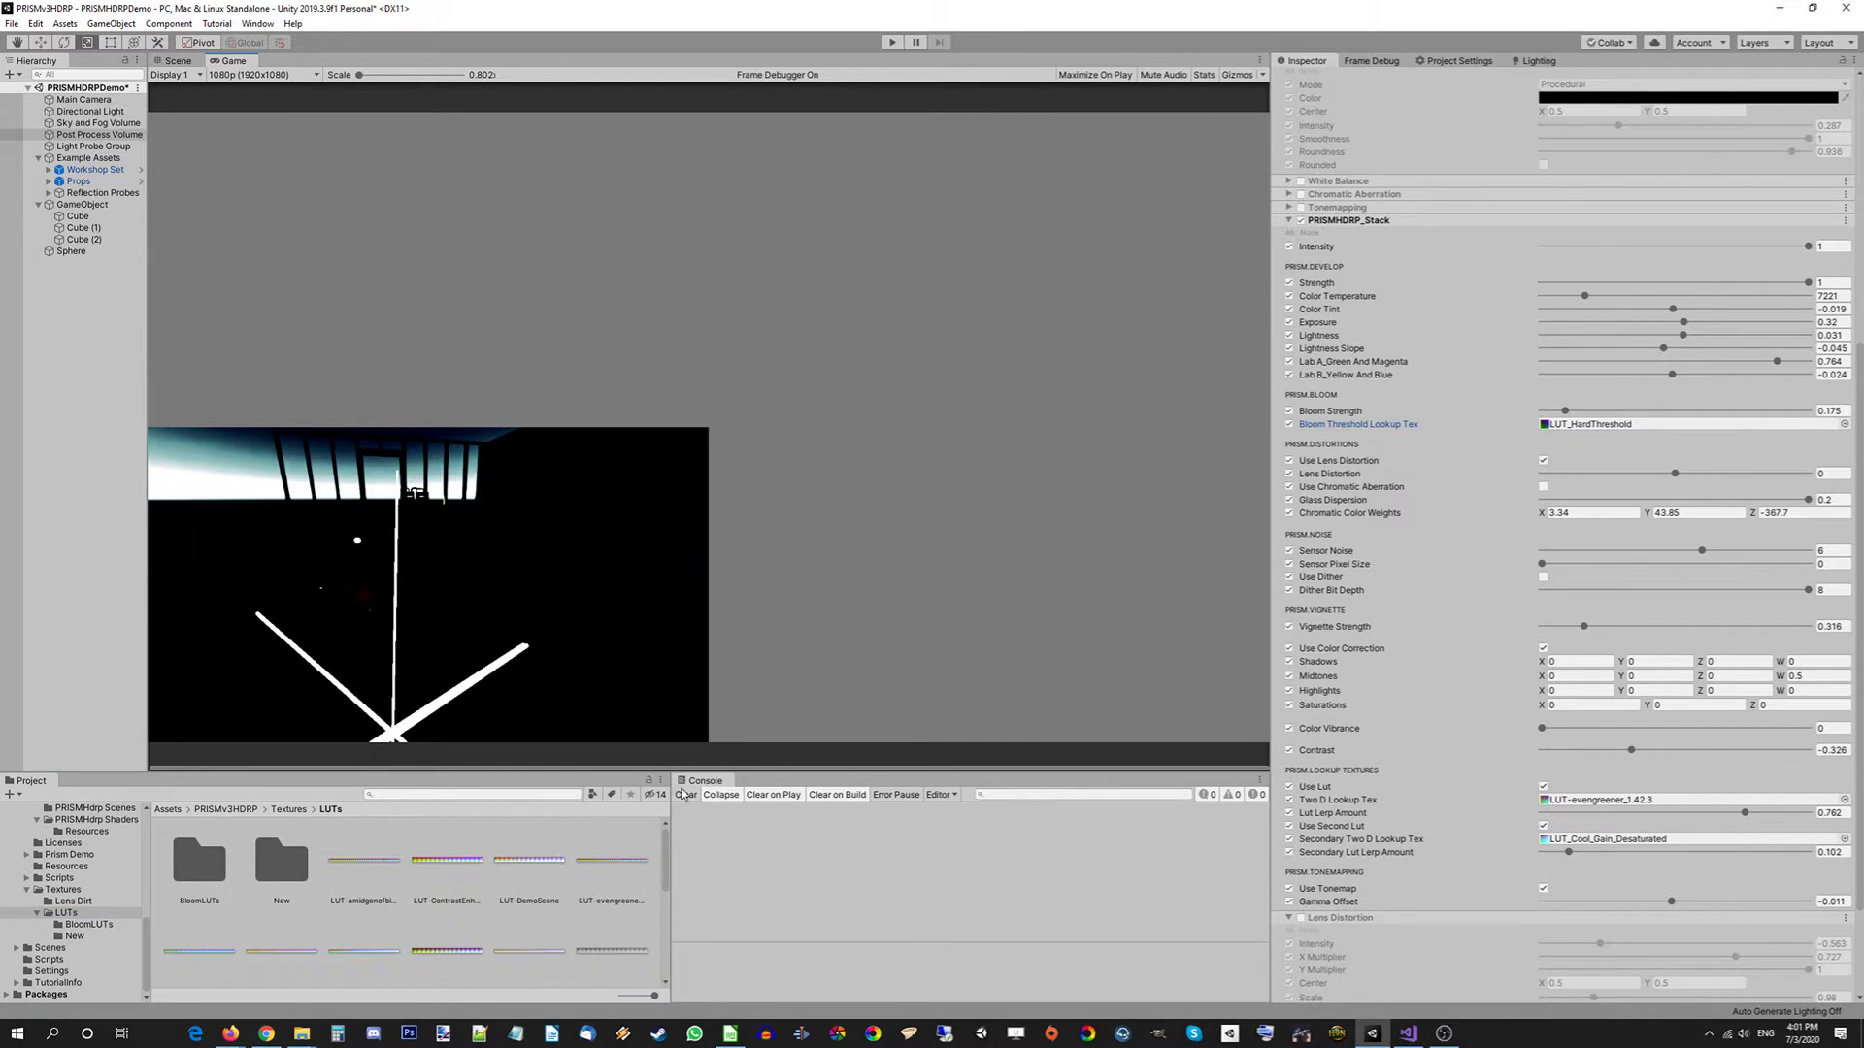
{"action": "double_click", "coordinate": [211, 923]}
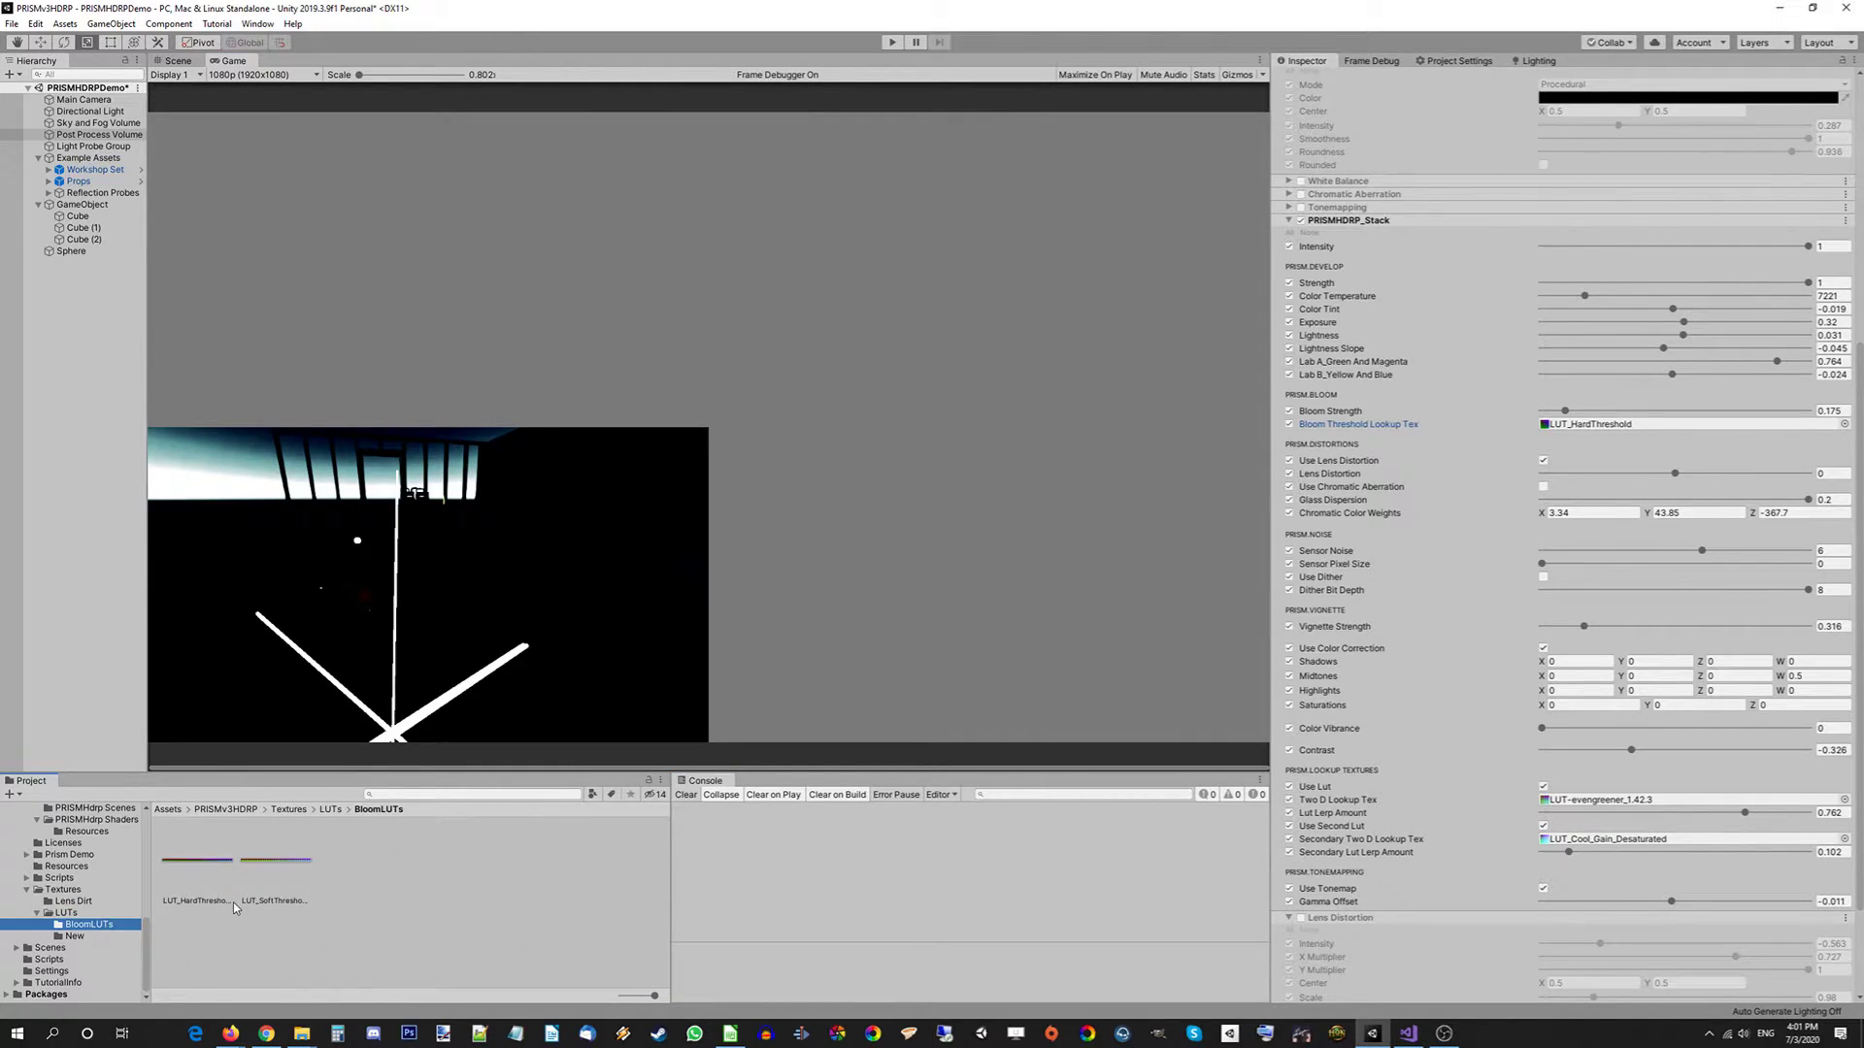
{"action": "left_click", "coordinate": [1447, 415]}
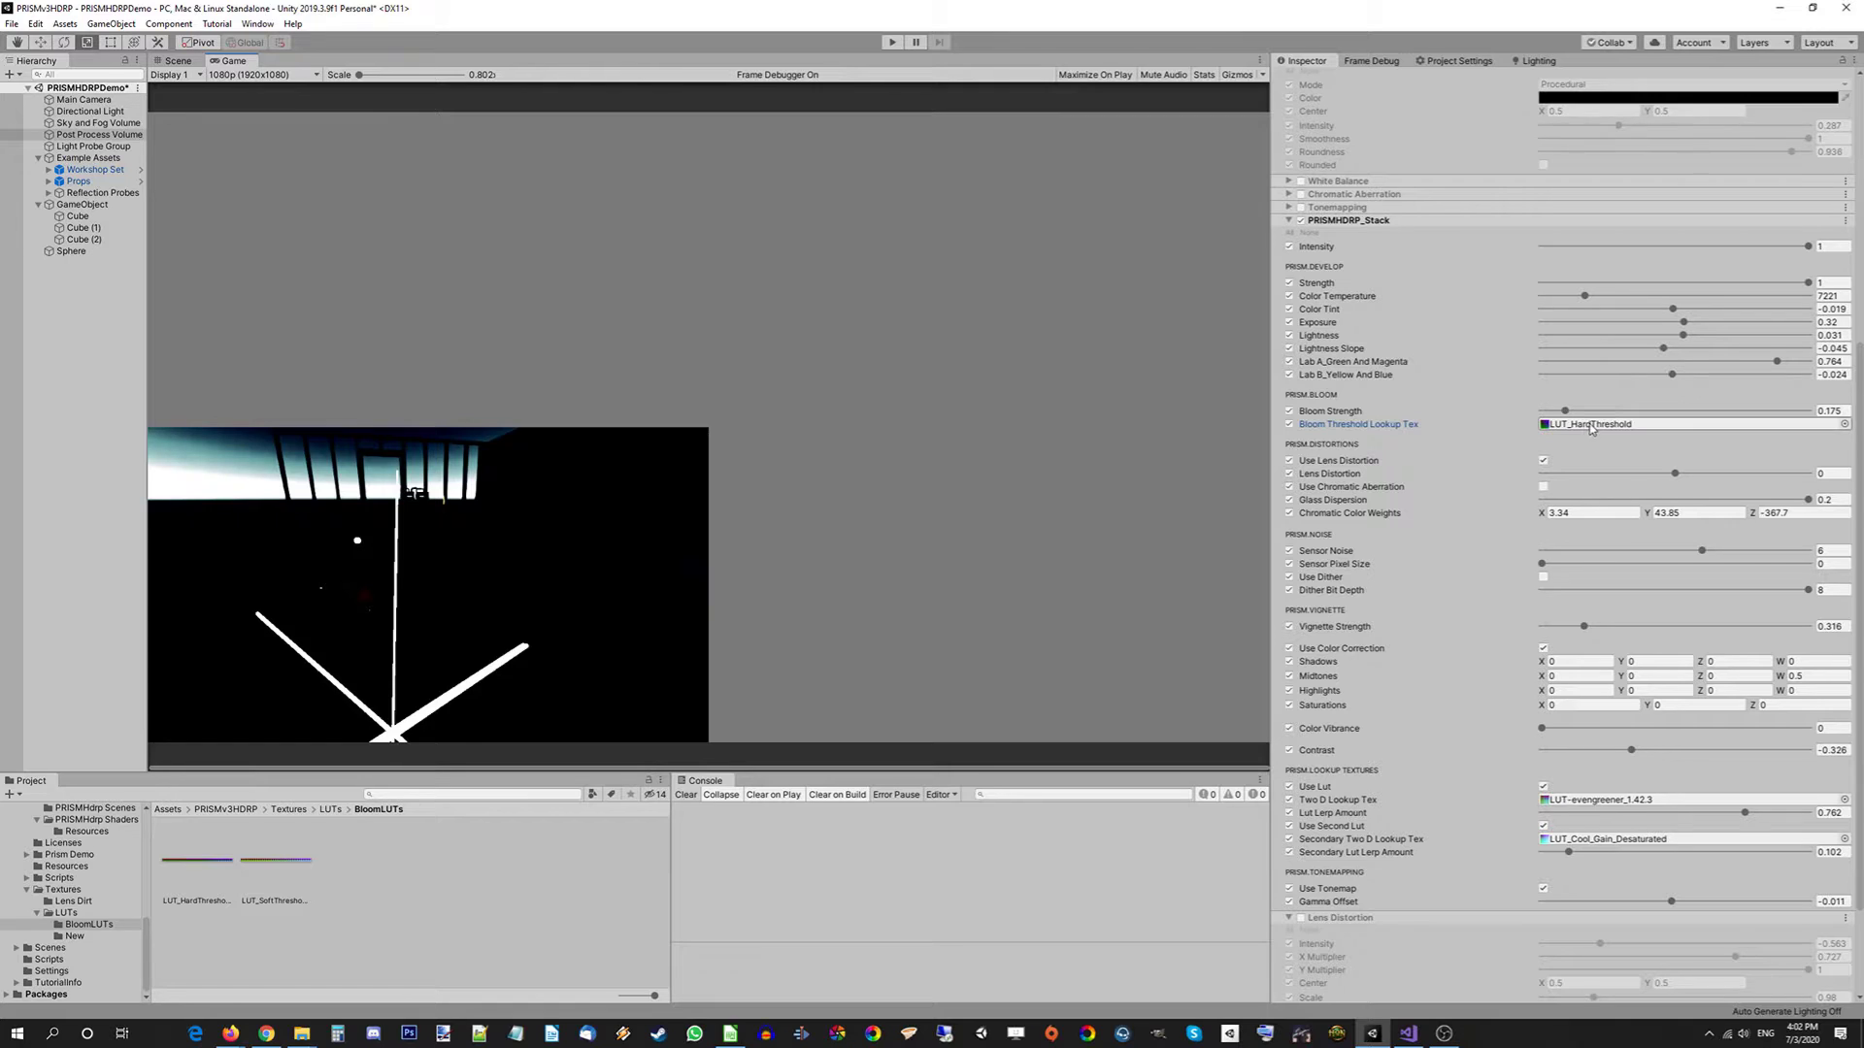
Assign LUT_SoftThreshold, clear the Console, and raise the PRISM Bloom Strength
{"action": "left_click_drag", "start_coordinate": [291, 869], "coordinate": [1602, 425]}
{"action": "left_click", "coordinate": [686, 794]}
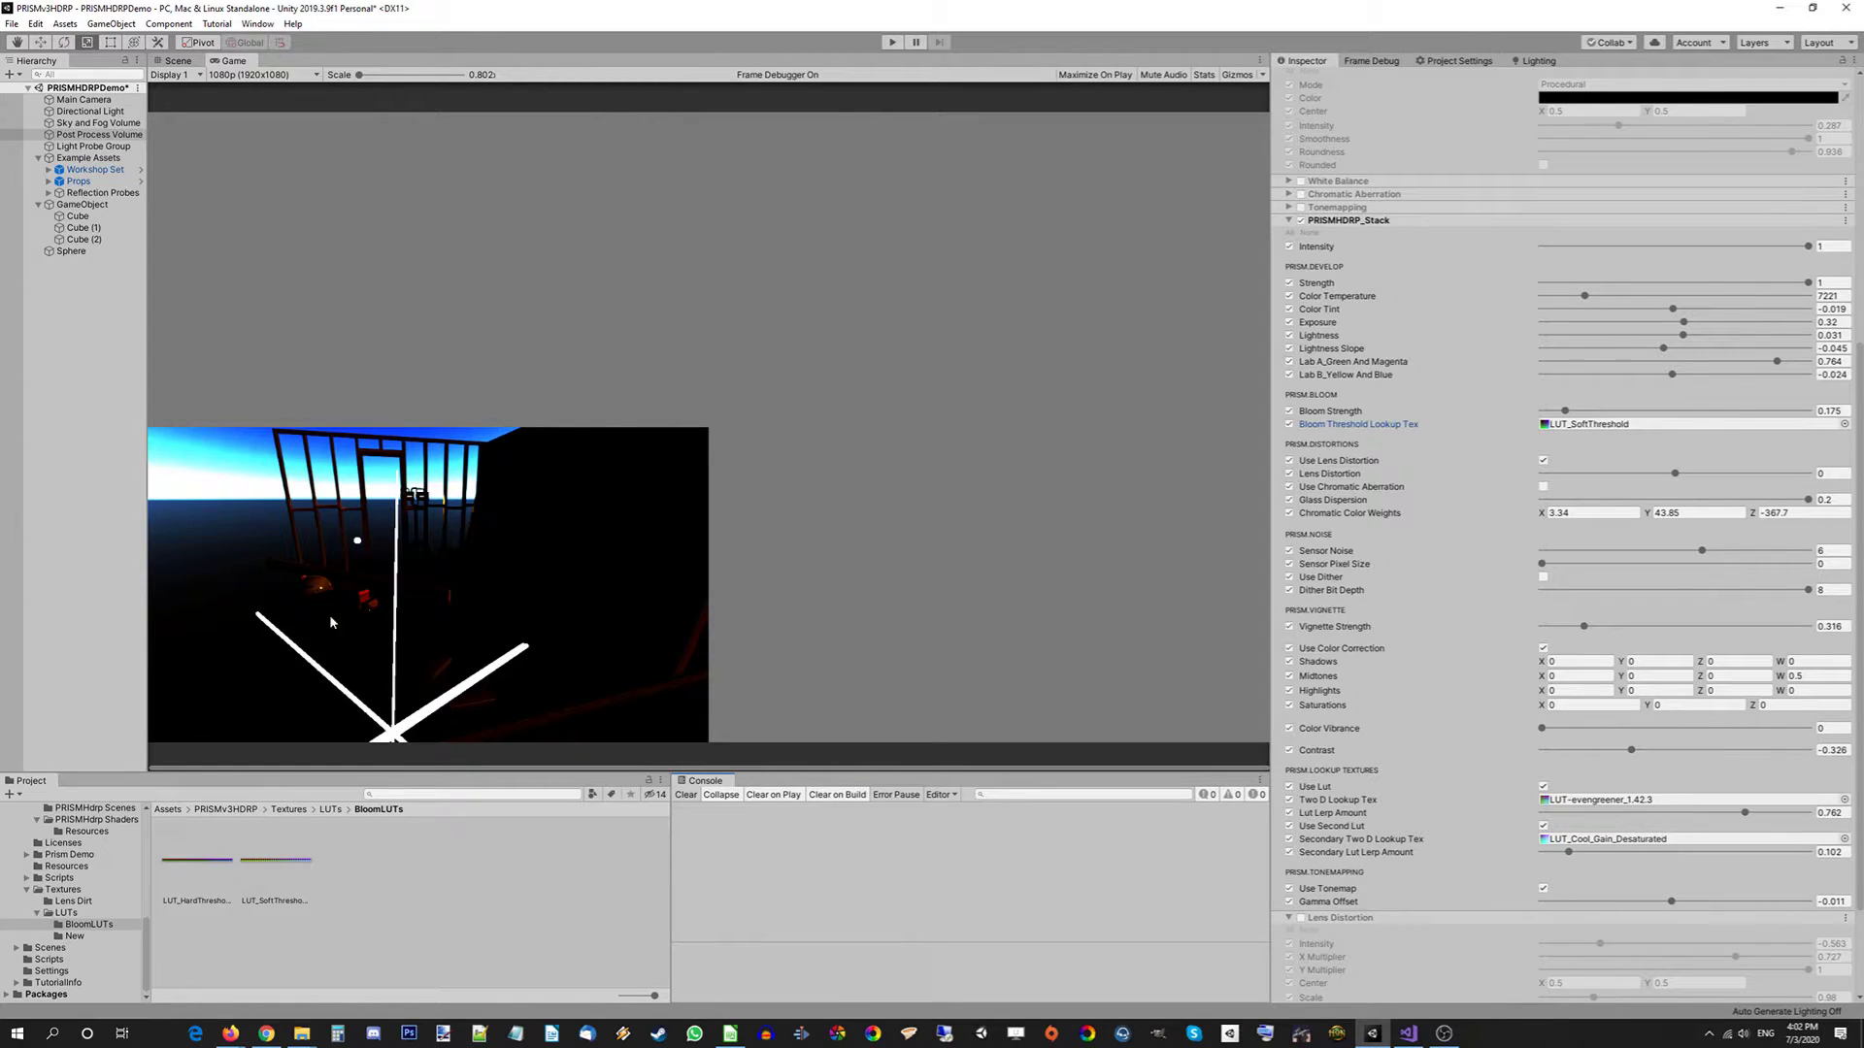
{"action": "left_click_drag", "start_coordinate": [1565, 410], "coordinate": [1626, 413]}
Show the first PRISM Bloom Dsmpl Draw Procedural event in the Frame Debugger, zoomed in
{"action": "left_click", "coordinate": [1396, 60]}
{"action": "left_click", "coordinate": [1396, 789]}
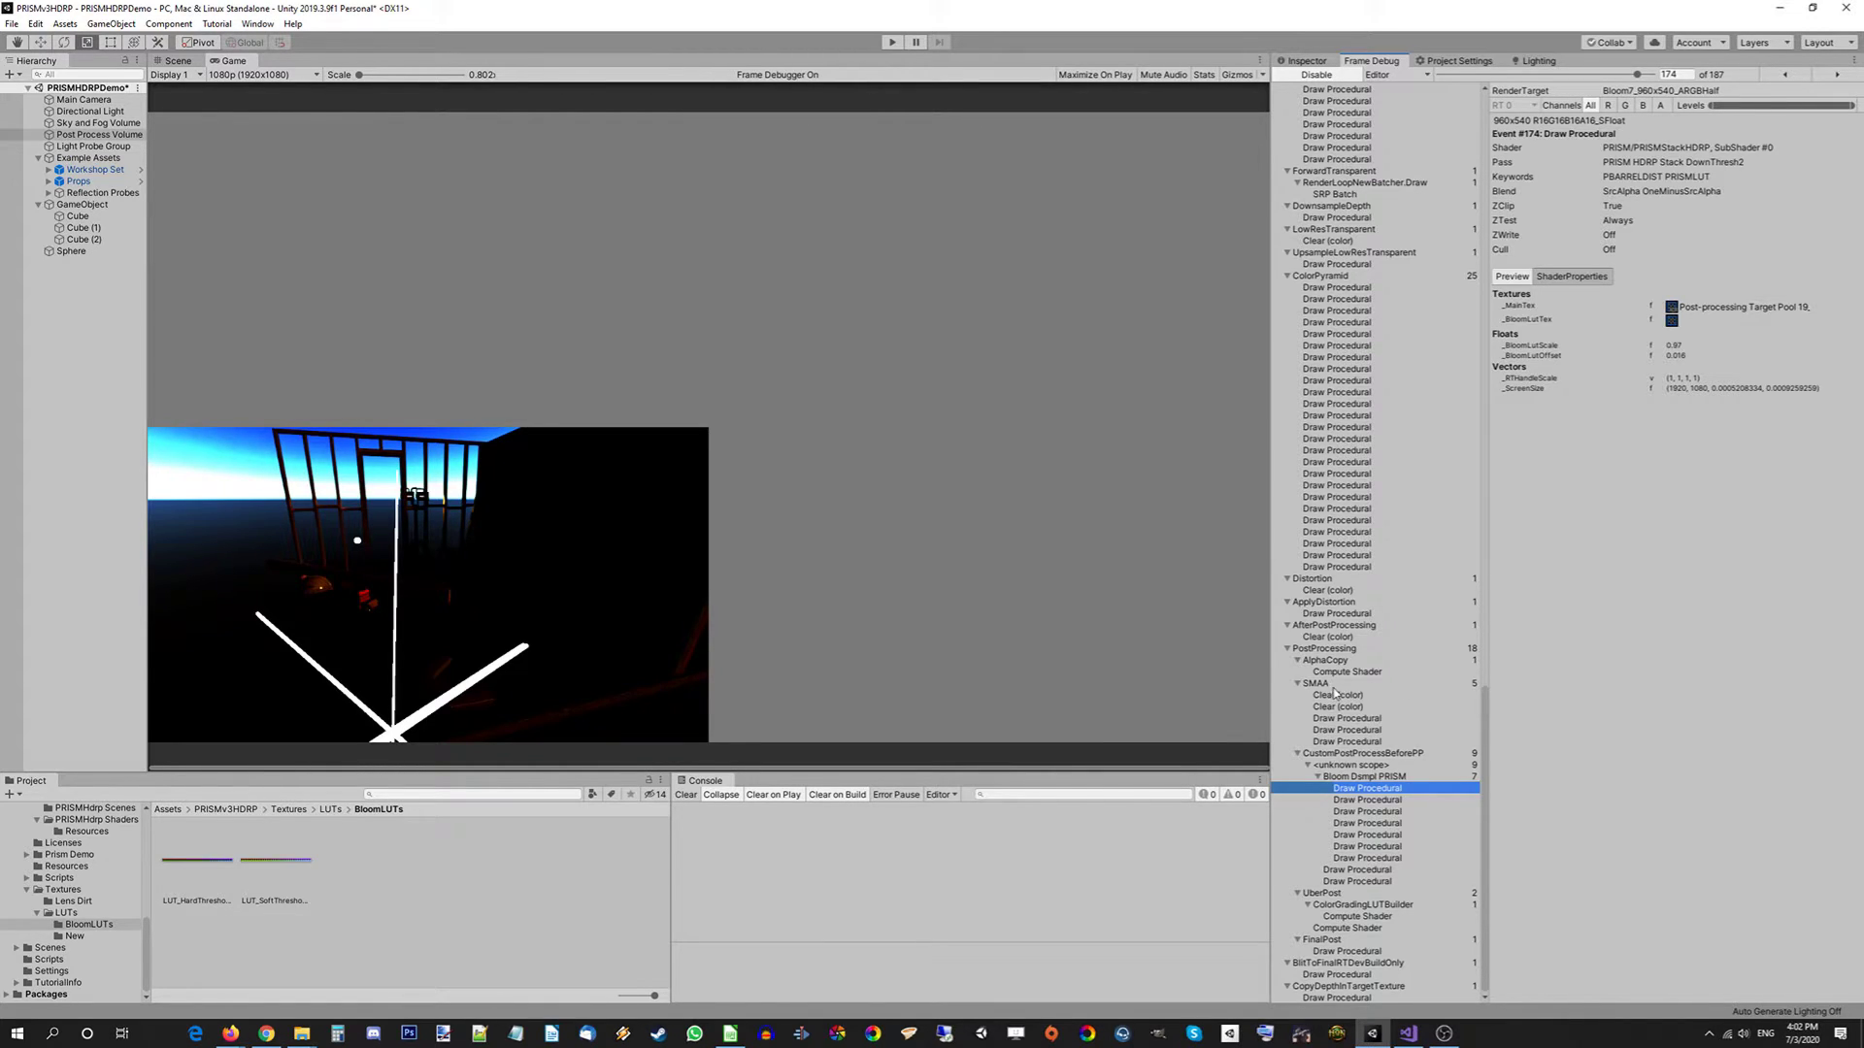
{"action": "left_click", "coordinate": [659, 648]}
{"action": "scroll", "coordinate": [365, 591], "scroll_direction": "up", "scroll_amount": 5}
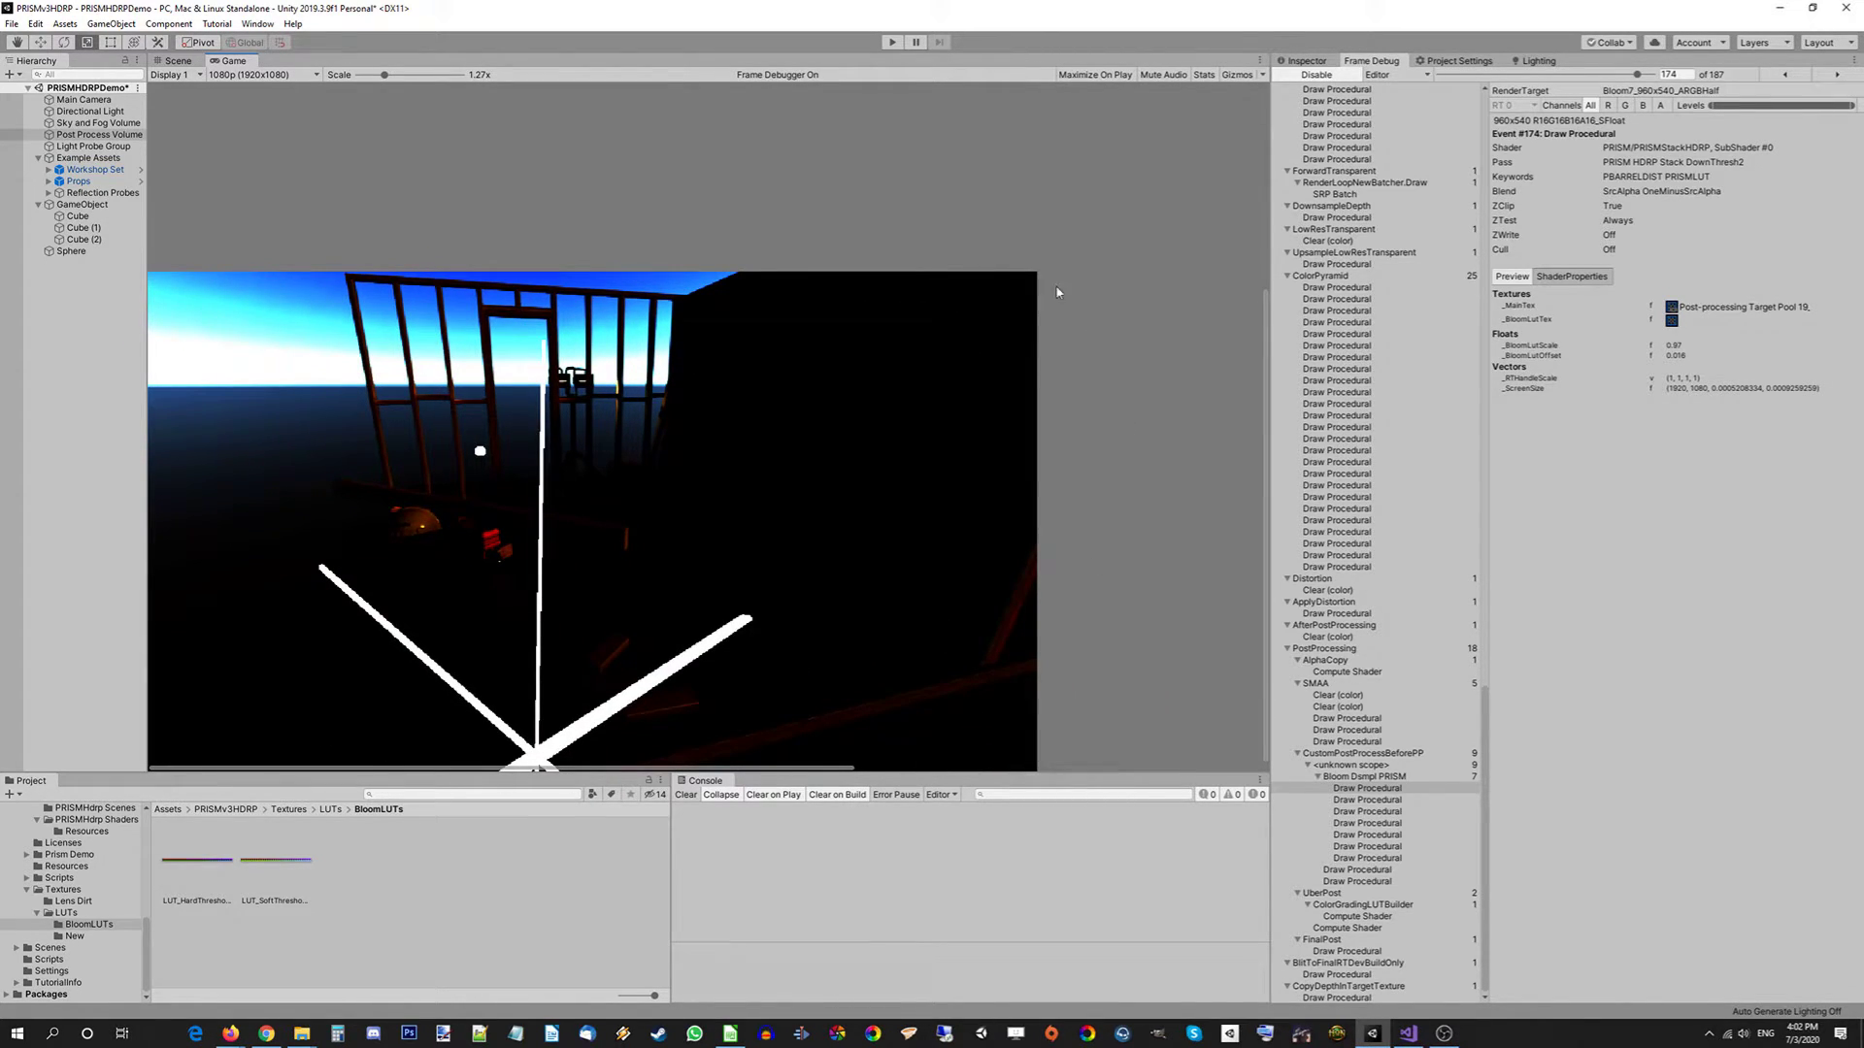
Toggle between Draw Procedural events 174 and 175 to compare the bloom downsample targets
{"action": "left_click", "coordinate": [1359, 801]}
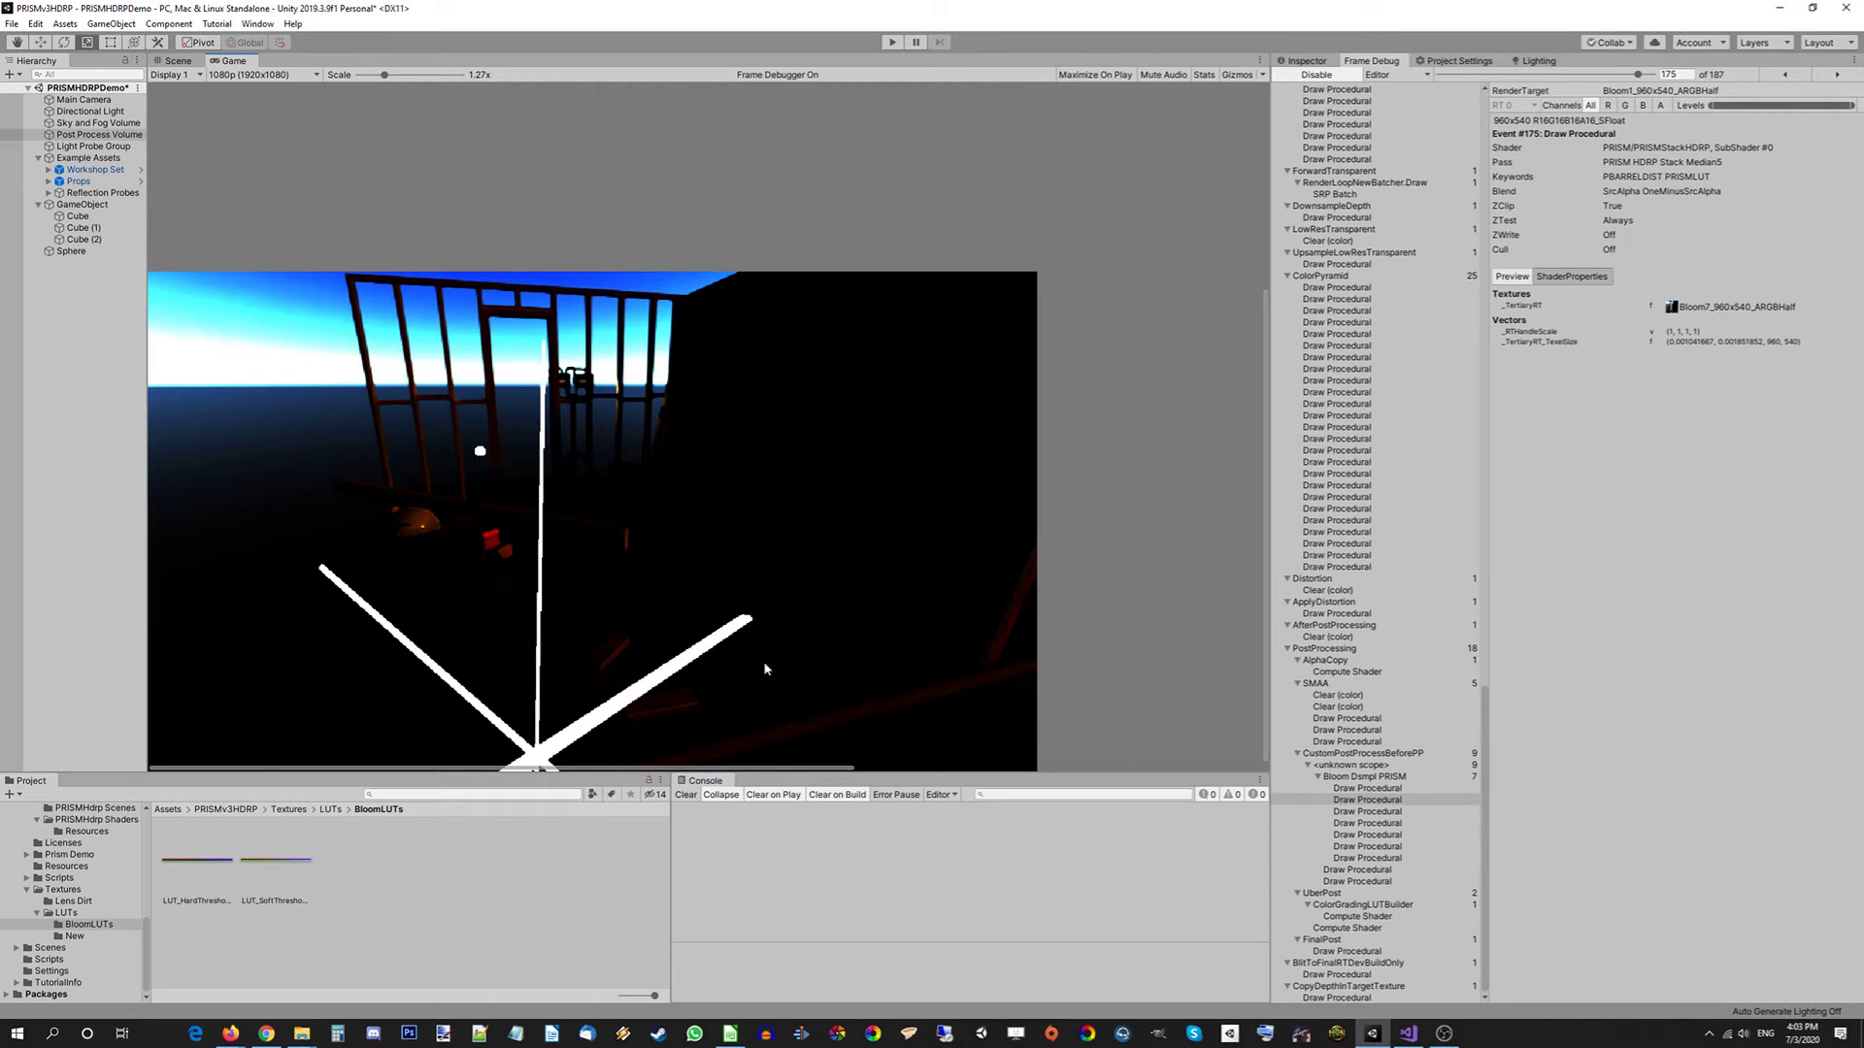
{"action": "left_click", "coordinate": [1351, 789]}
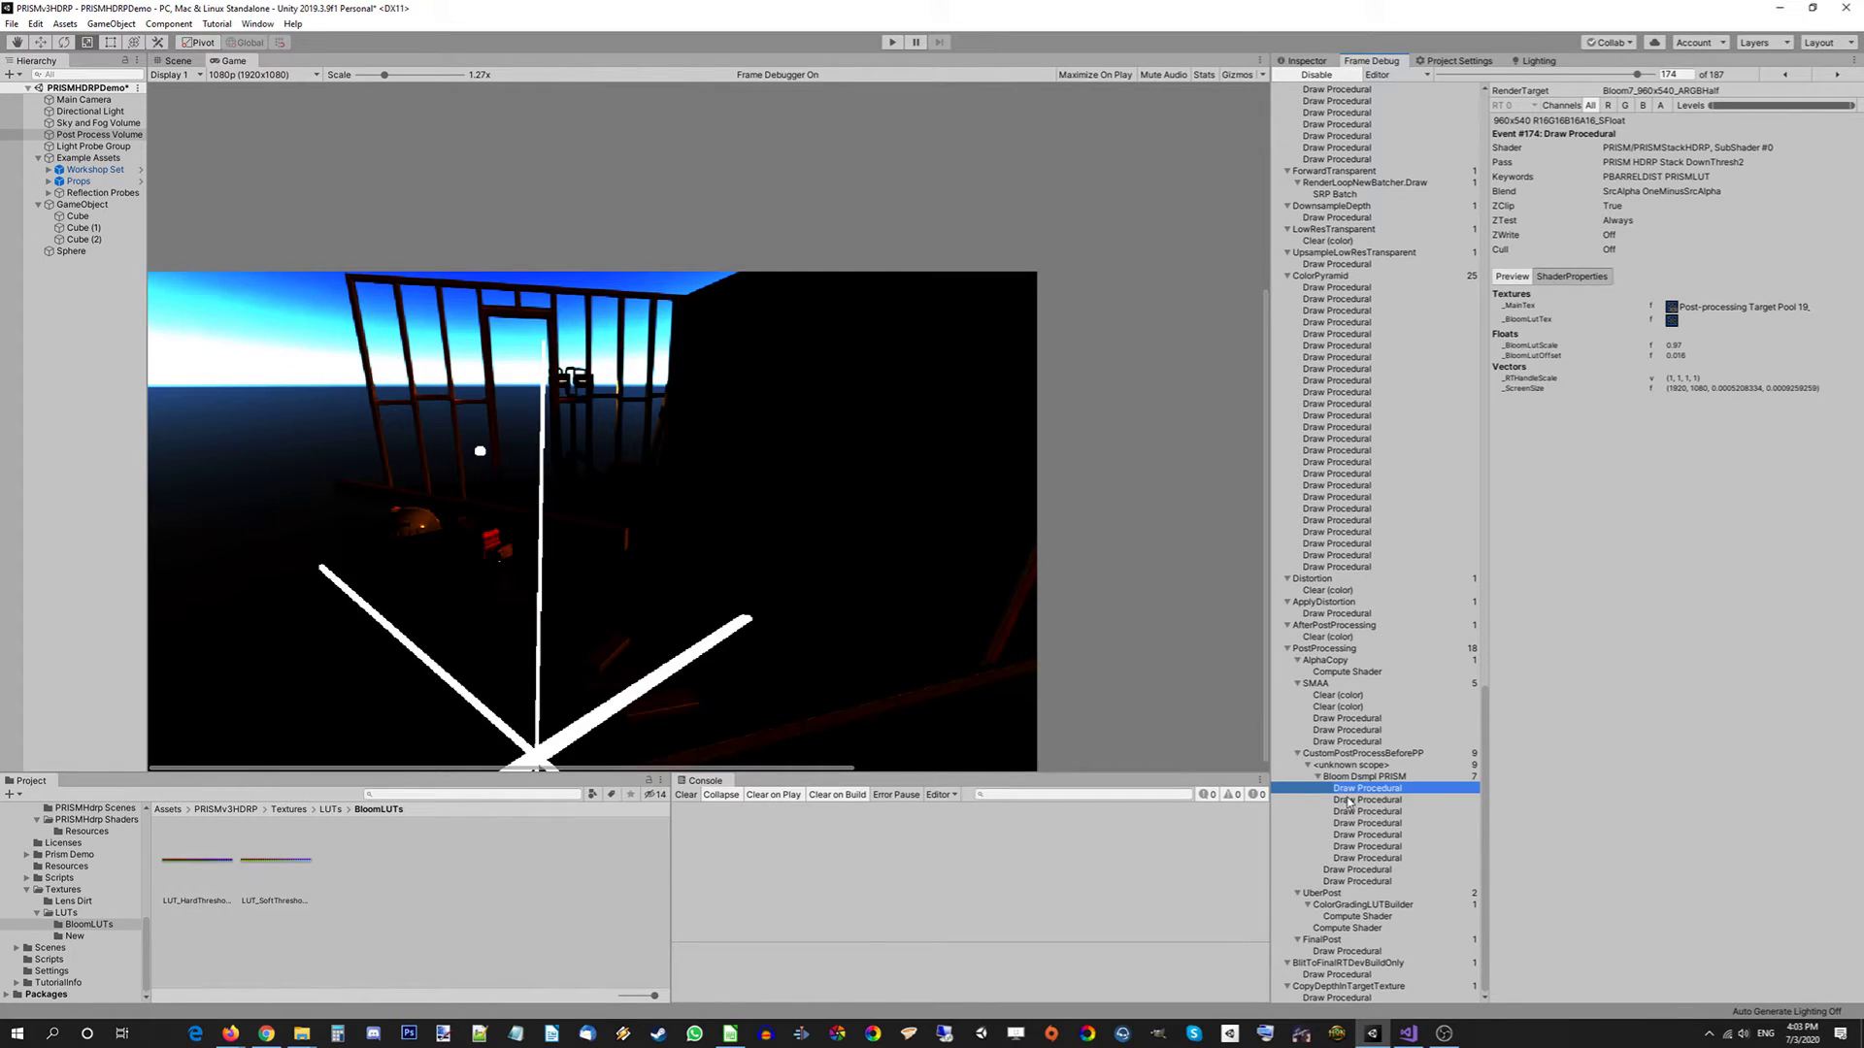
{"action": "left_click", "coordinate": [1349, 801]}
{"action": "left_click", "coordinate": [423, 504]}
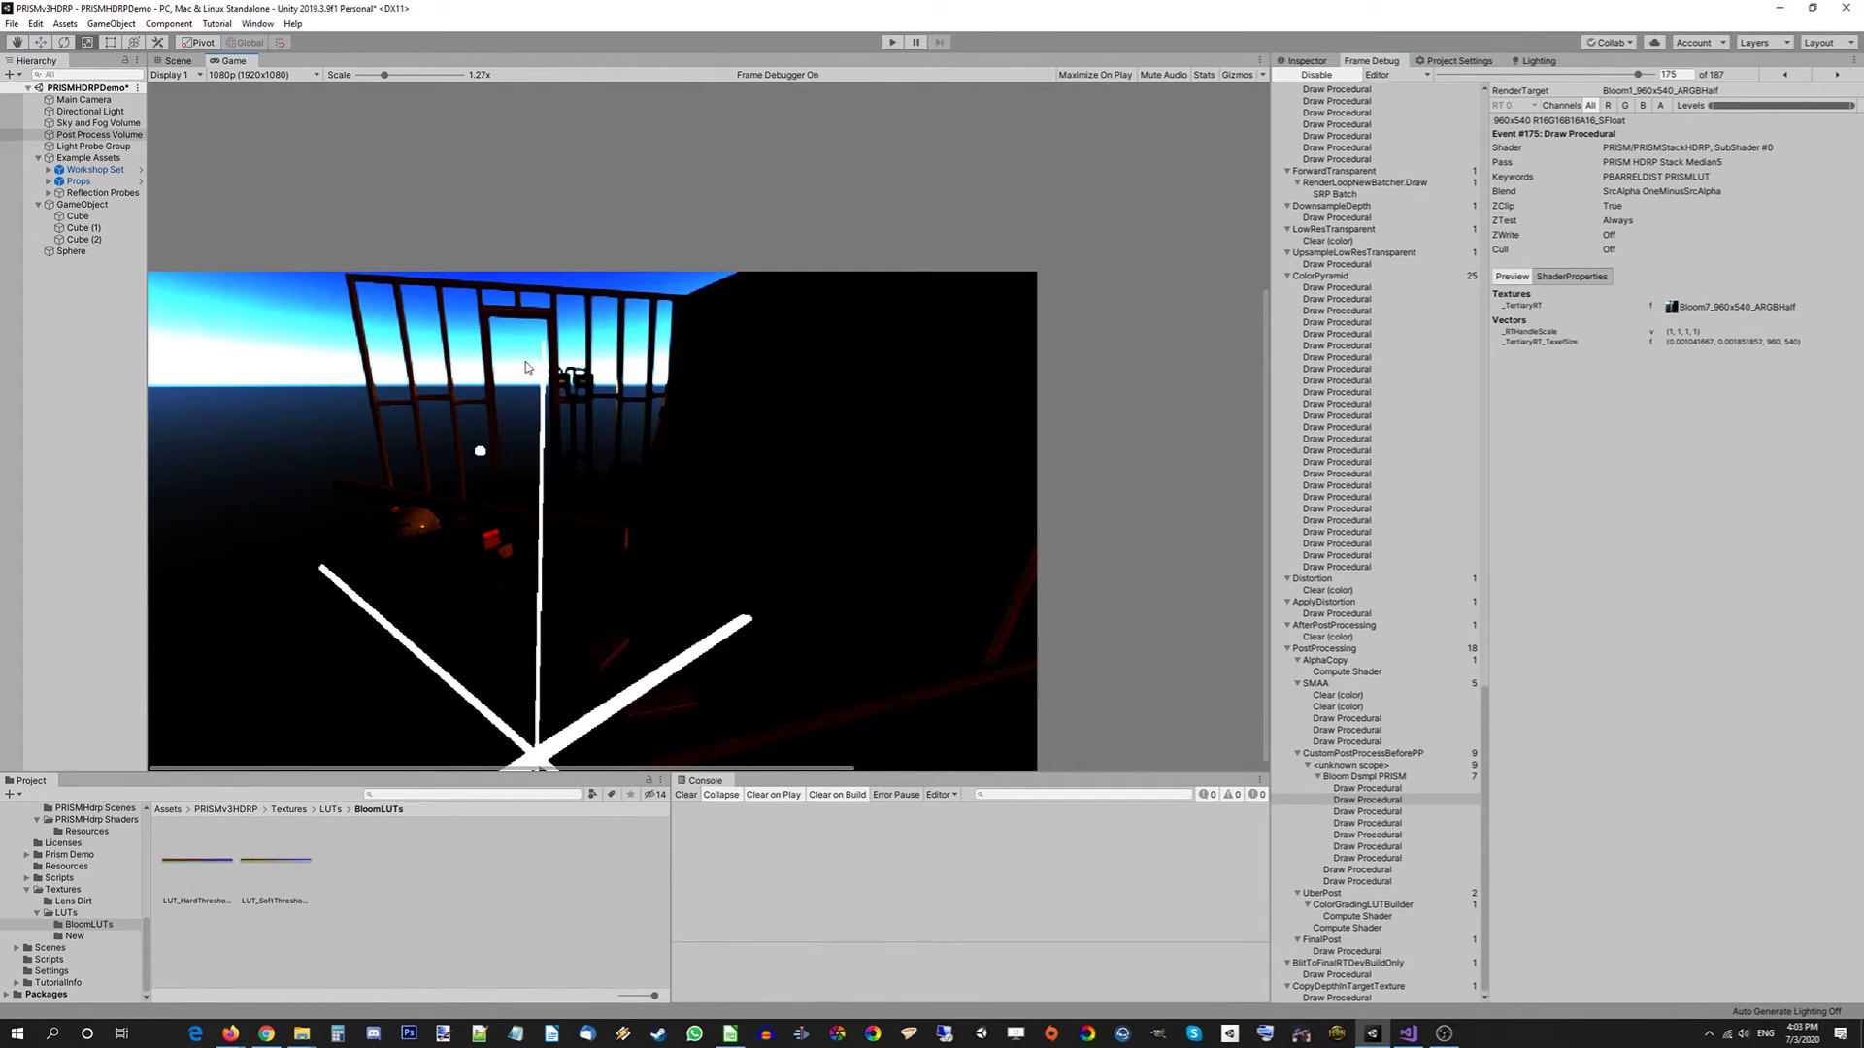
{"action": "left_click", "coordinate": [1342, 789]}
{"action": "scroll", "coordinate": [333, 597], "scroll_direction": "up", "scroll_amount": 10}
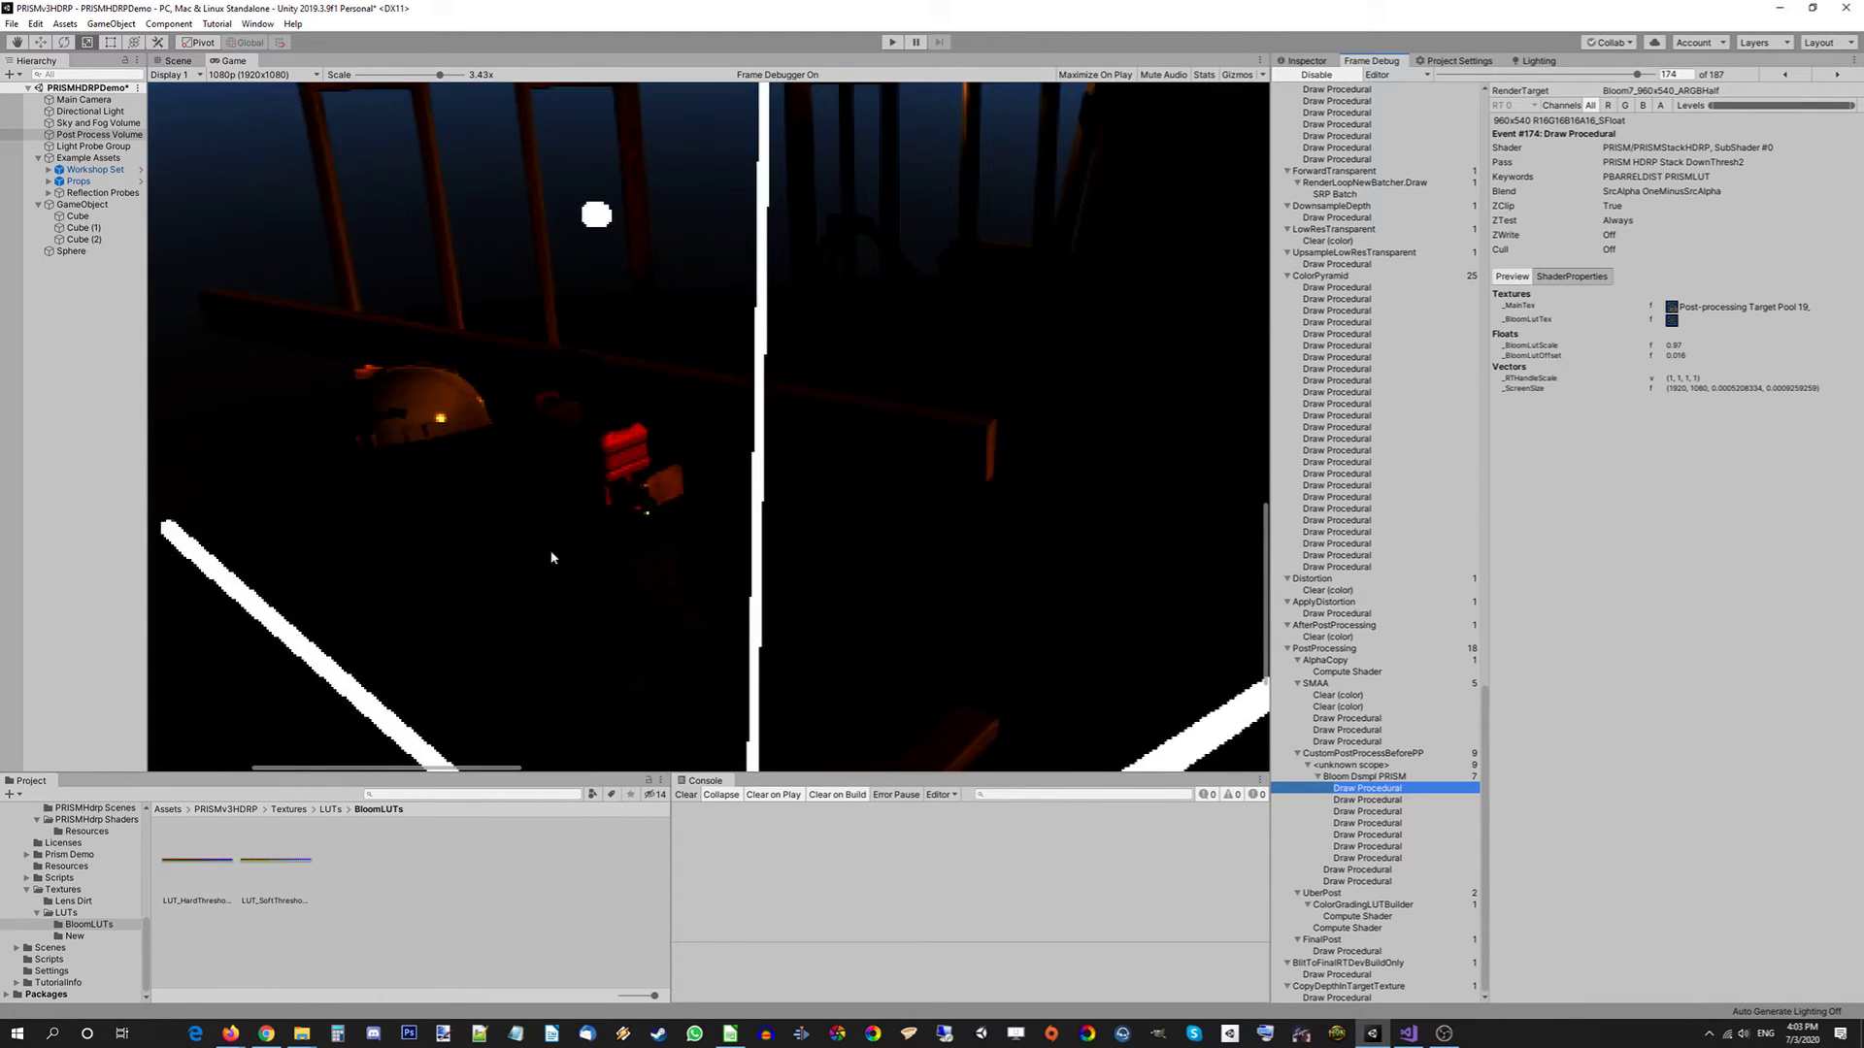
Zoom the Game view in on the second draw and out again, then disable the Frame Debugger
{"action": "left_click", "coordinate": [650, 523]}
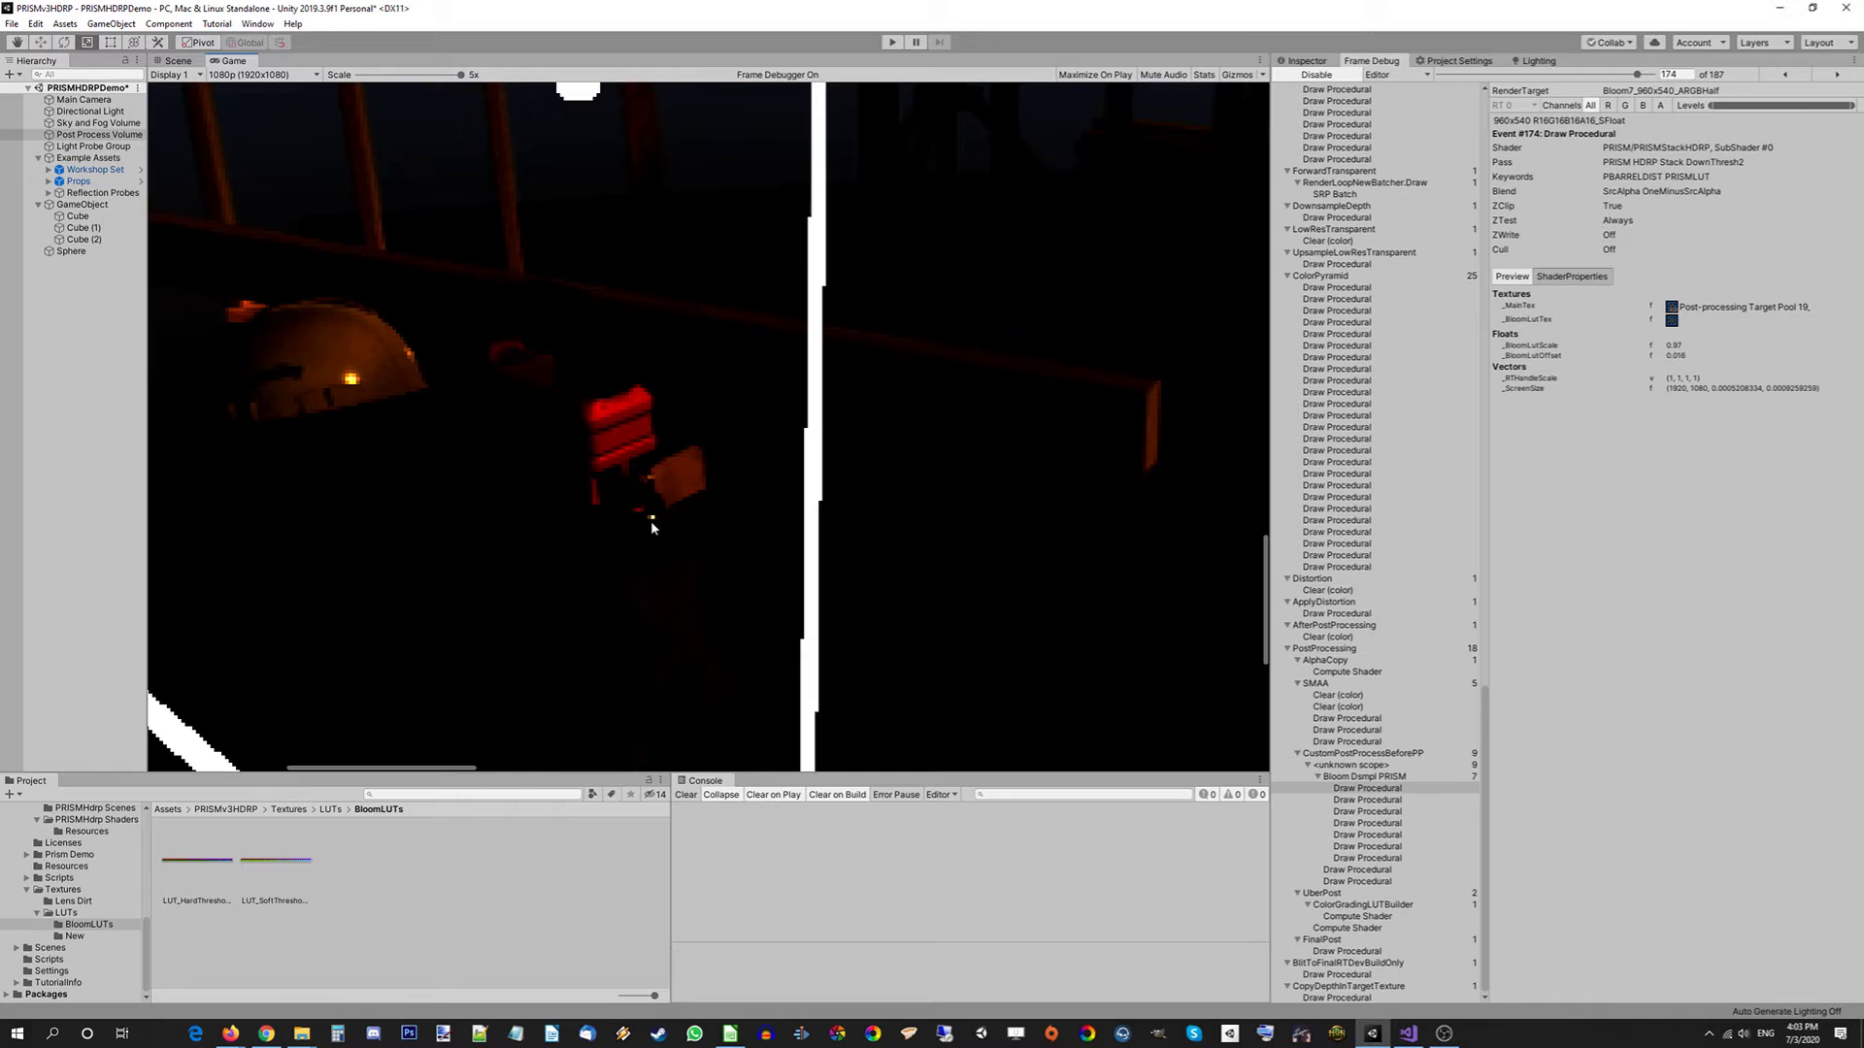
{"action": "left_click", "coordinate": [1342, 801]}
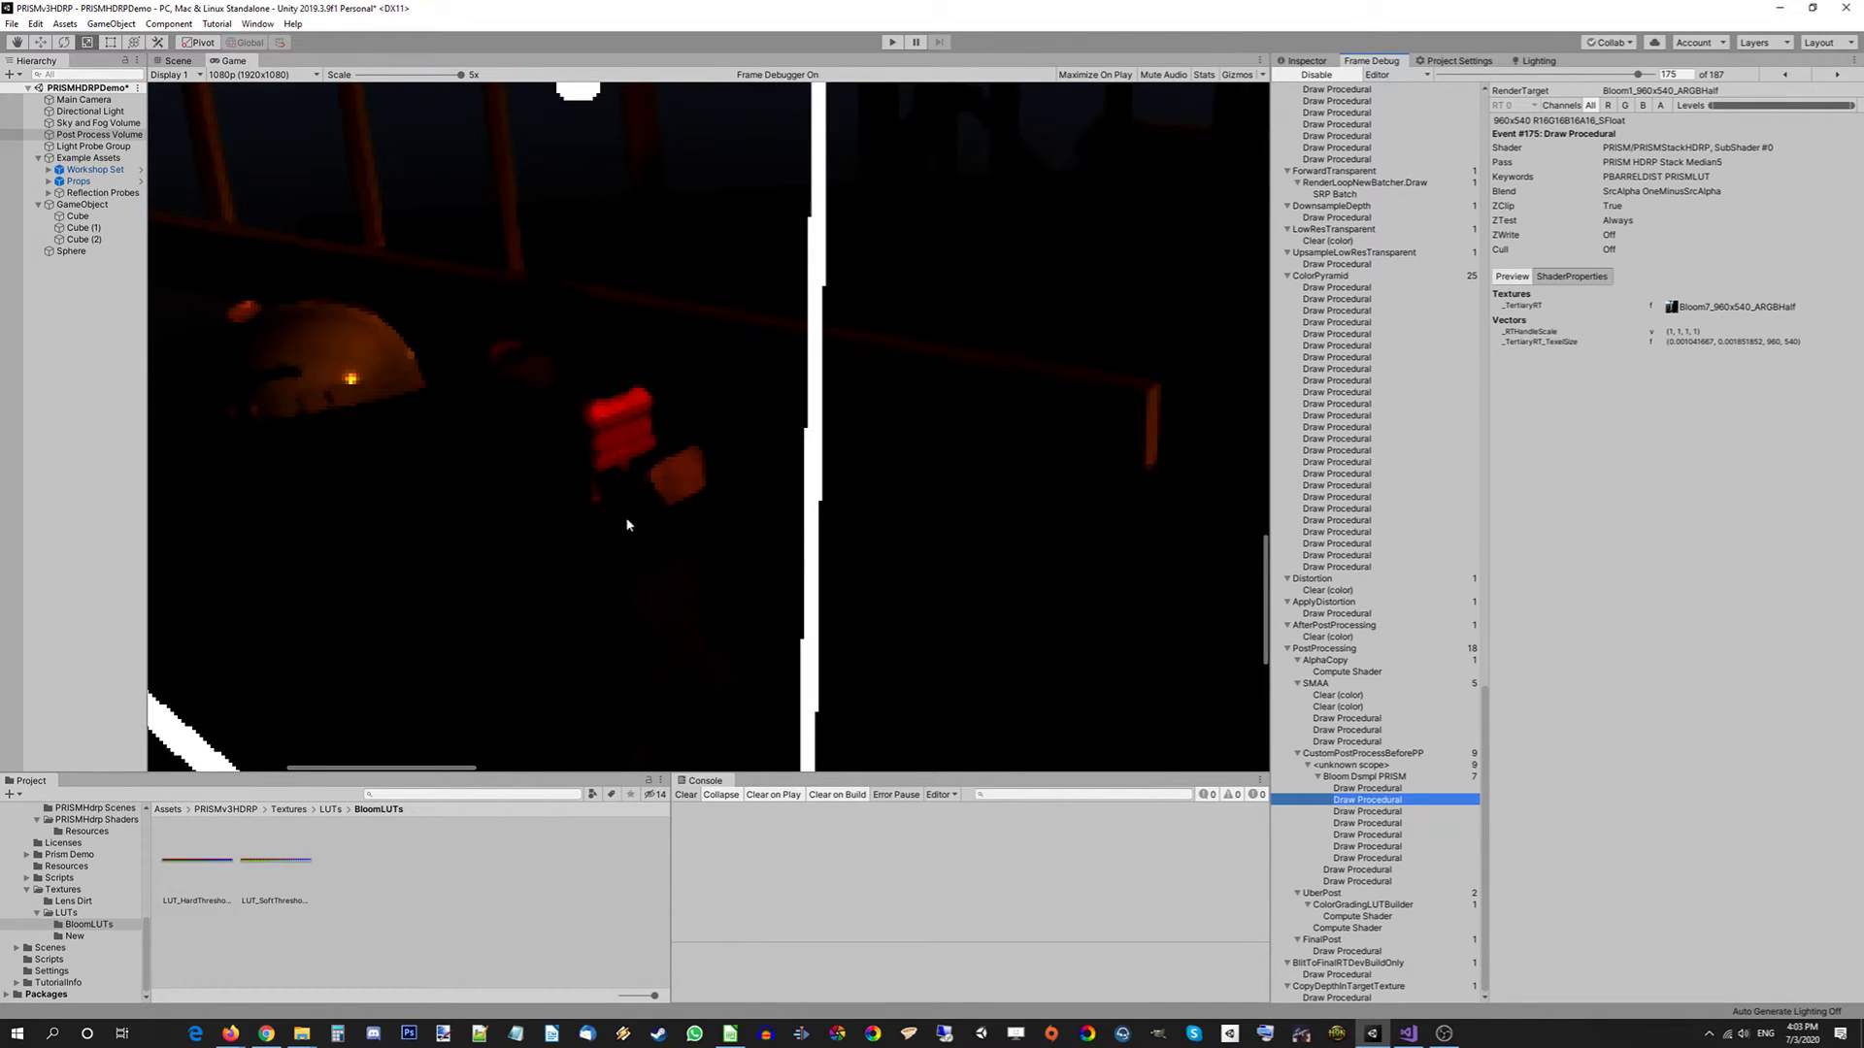
{"action": "scroll", "coordinate": [627, 524], "scroll_direction": "down", "scroll_amount": 10}
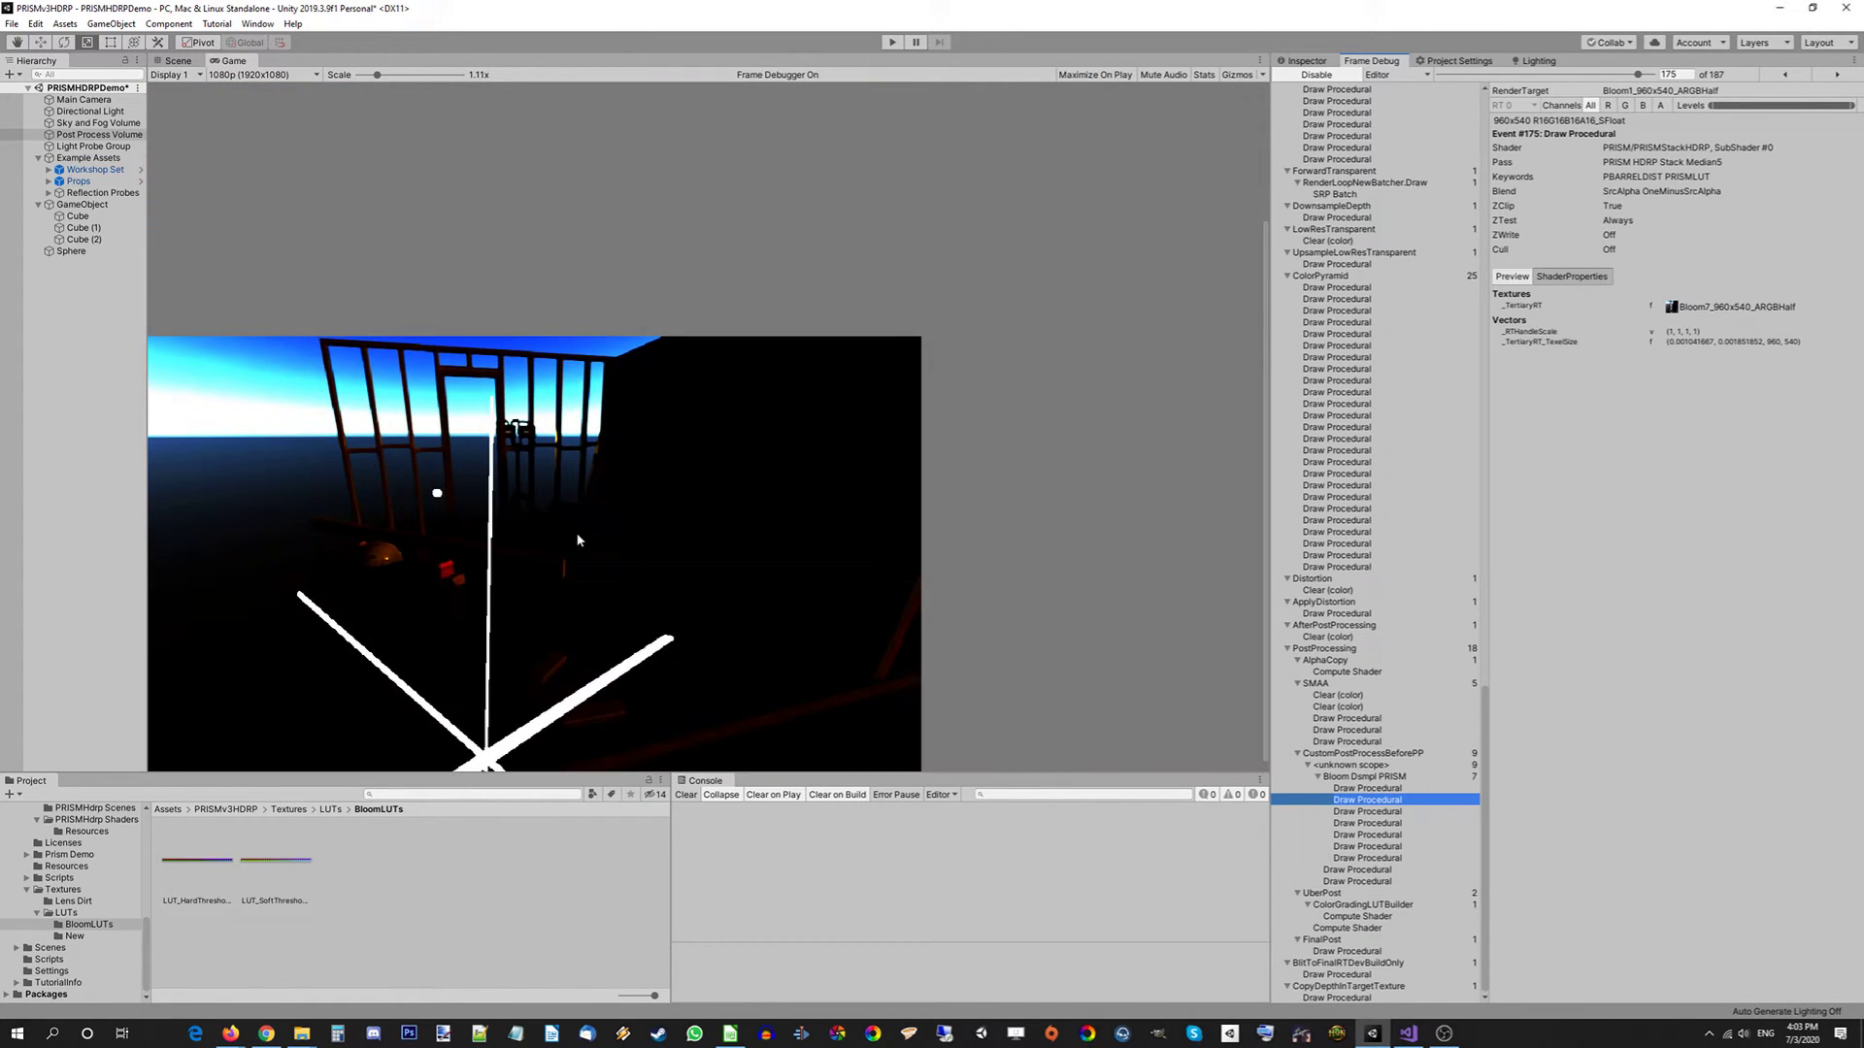
{"action": "scroll", "coordinate": [568, 534], "scroll_direction": "down", "scroll_amount": 3}
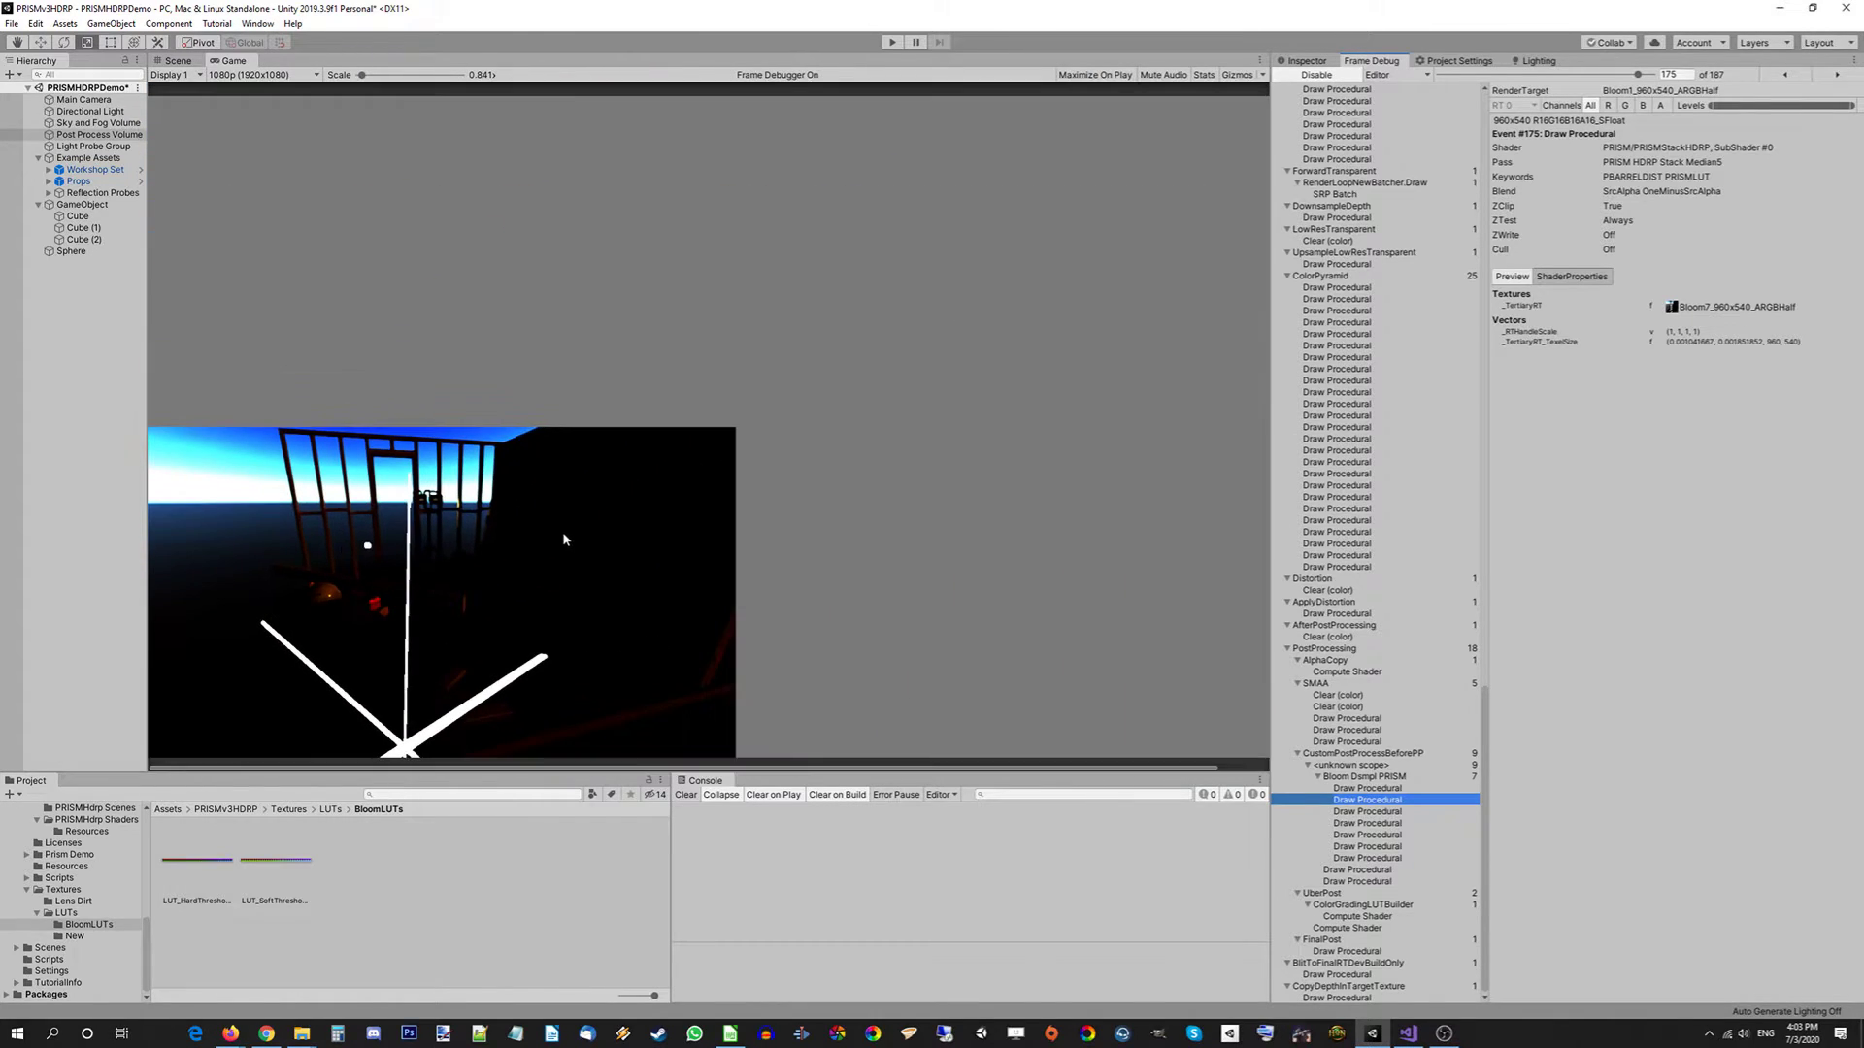
{"action": "left_click", "coordinate": [1321, 77]}
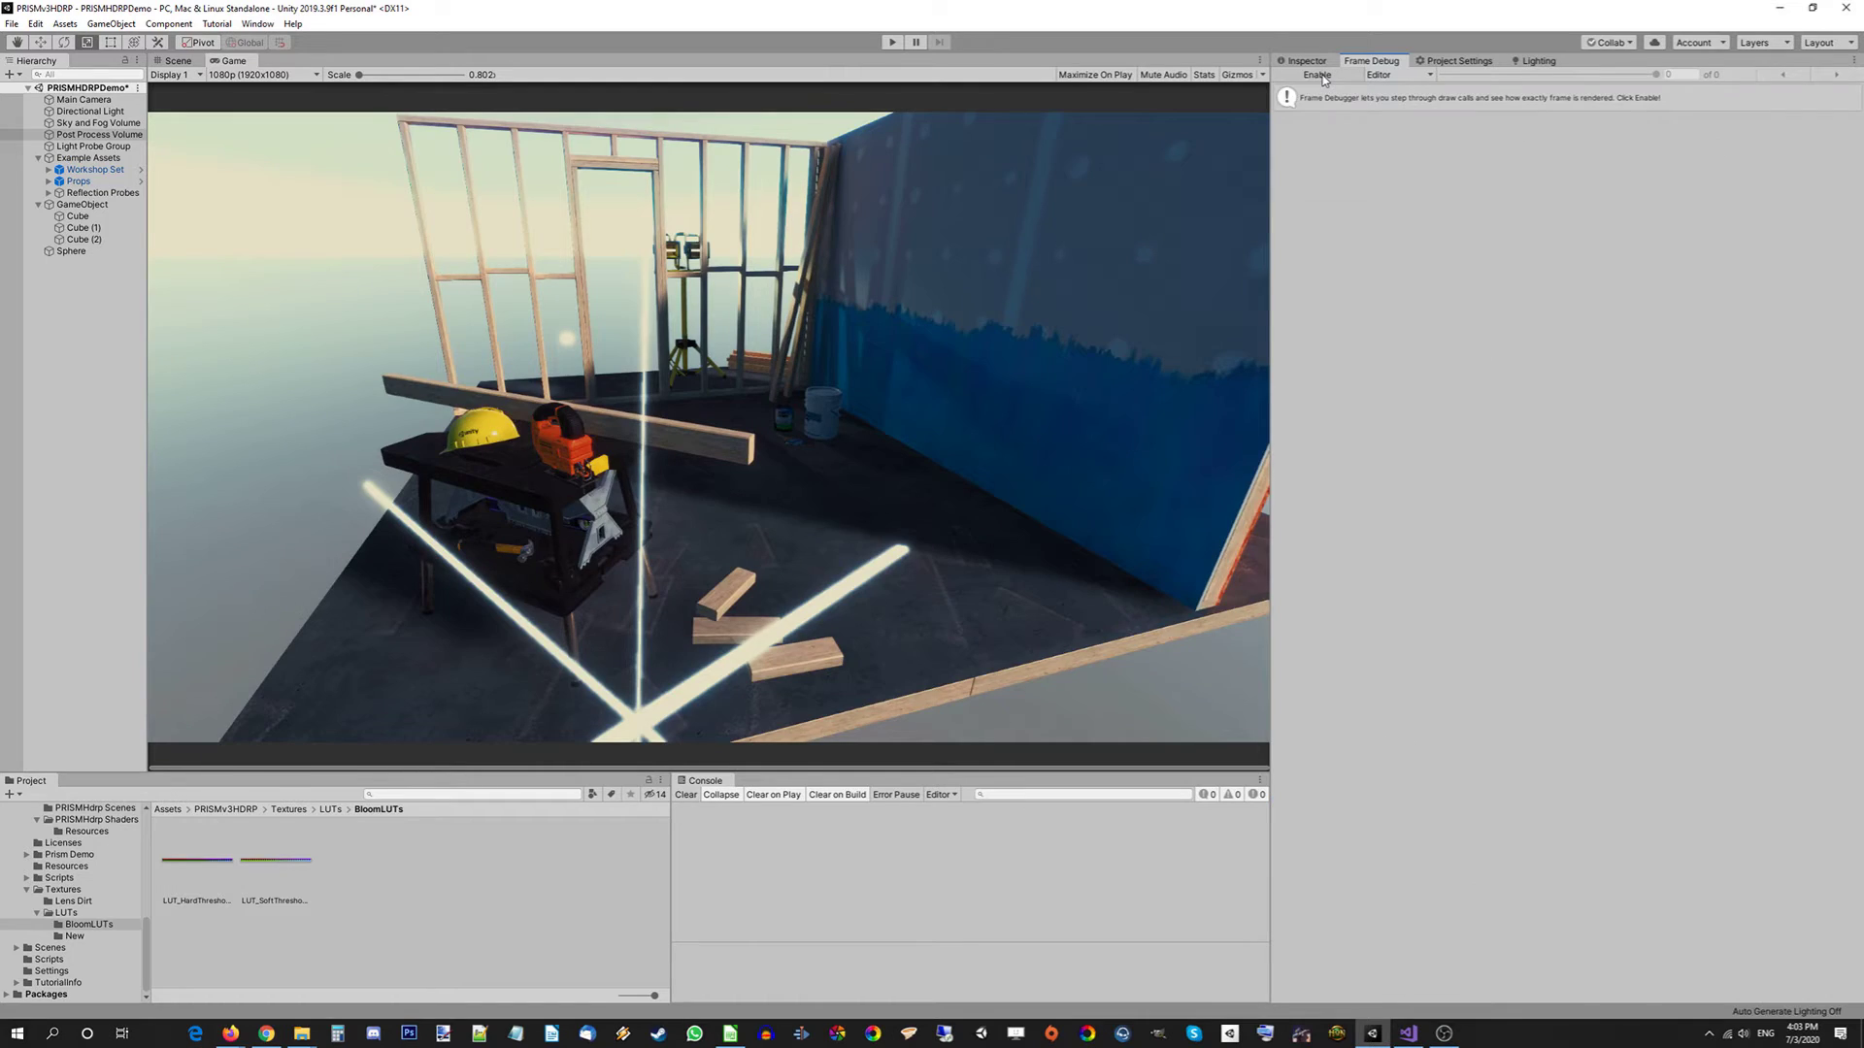
Back in the PRISMHDRP_Stack settings, adjust PRISM Bloom Strength to 0.655
{"action": "left_click", "coordinate": [1306, 60]}
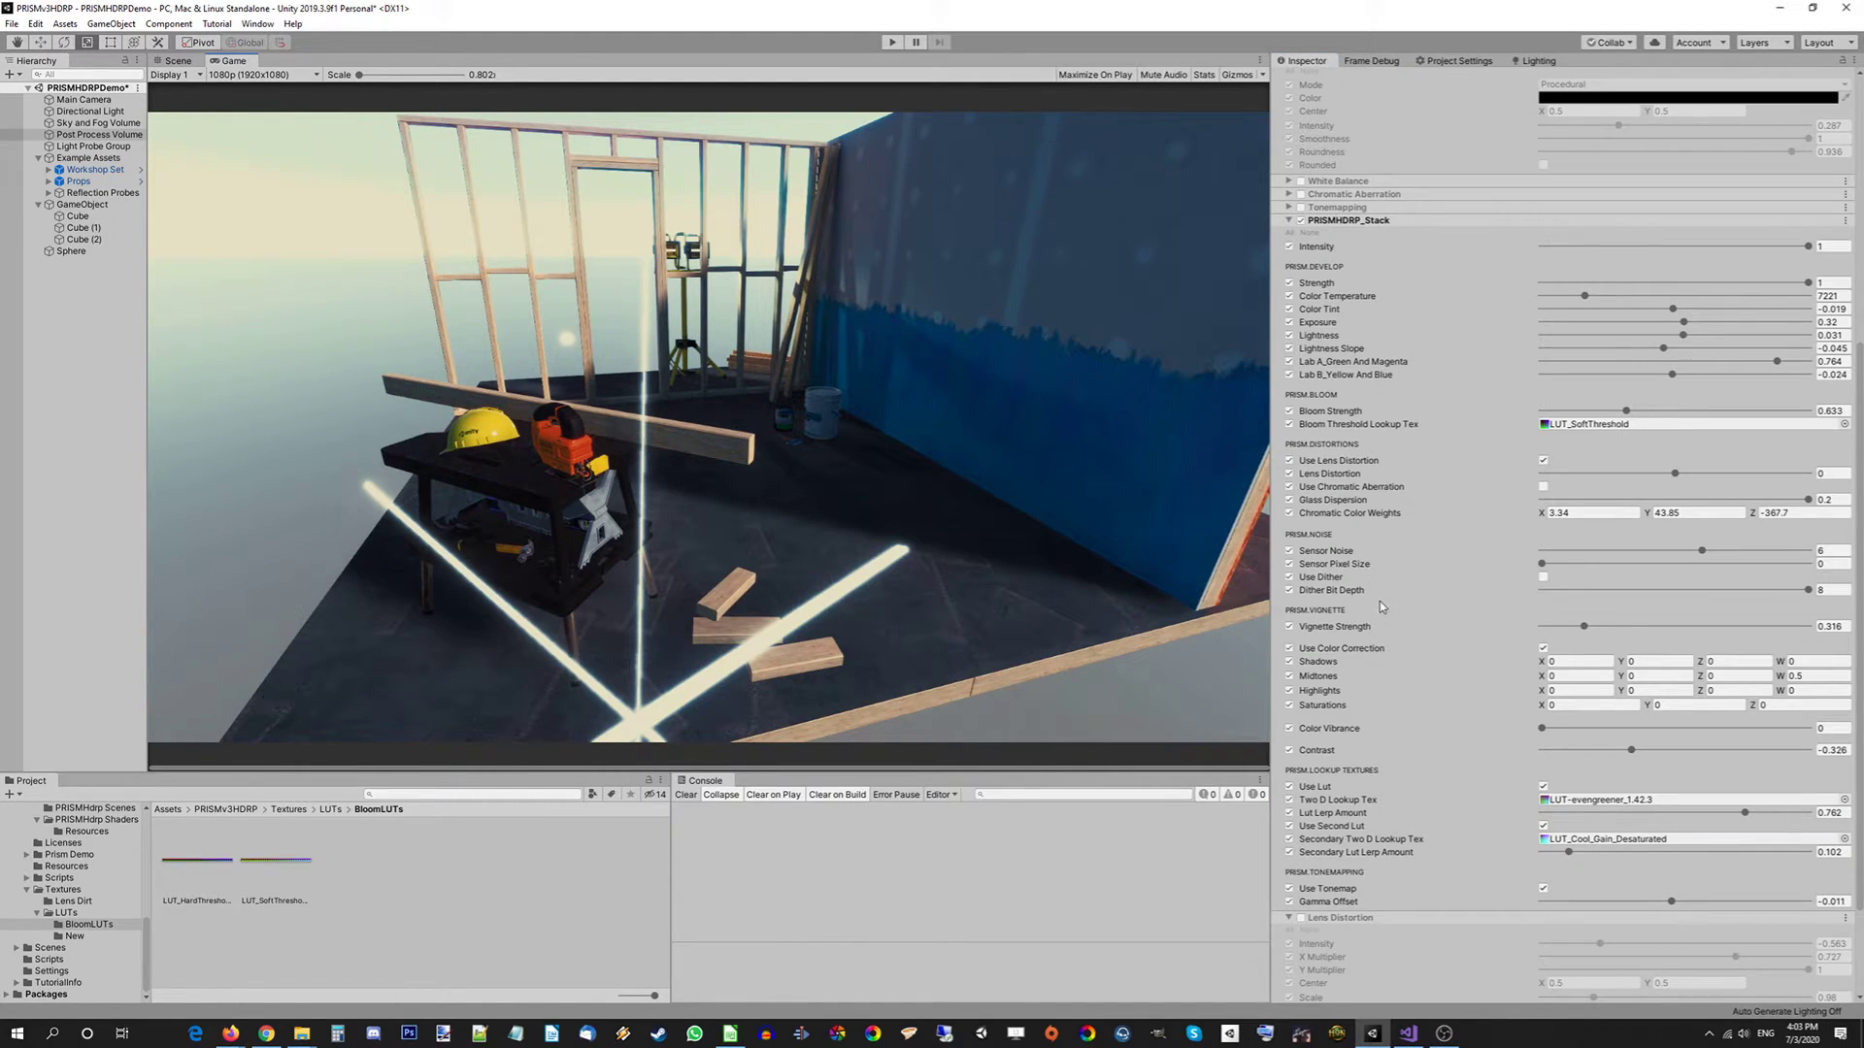
{"action": "scroll", "coordinate": [1388, 608], "scroll_direction": "up", "scroll_amount": 1}
{"action": "scroll", "coordinate": [1636, 424], "scroll_direction": "up", "scroll_amount": 2}
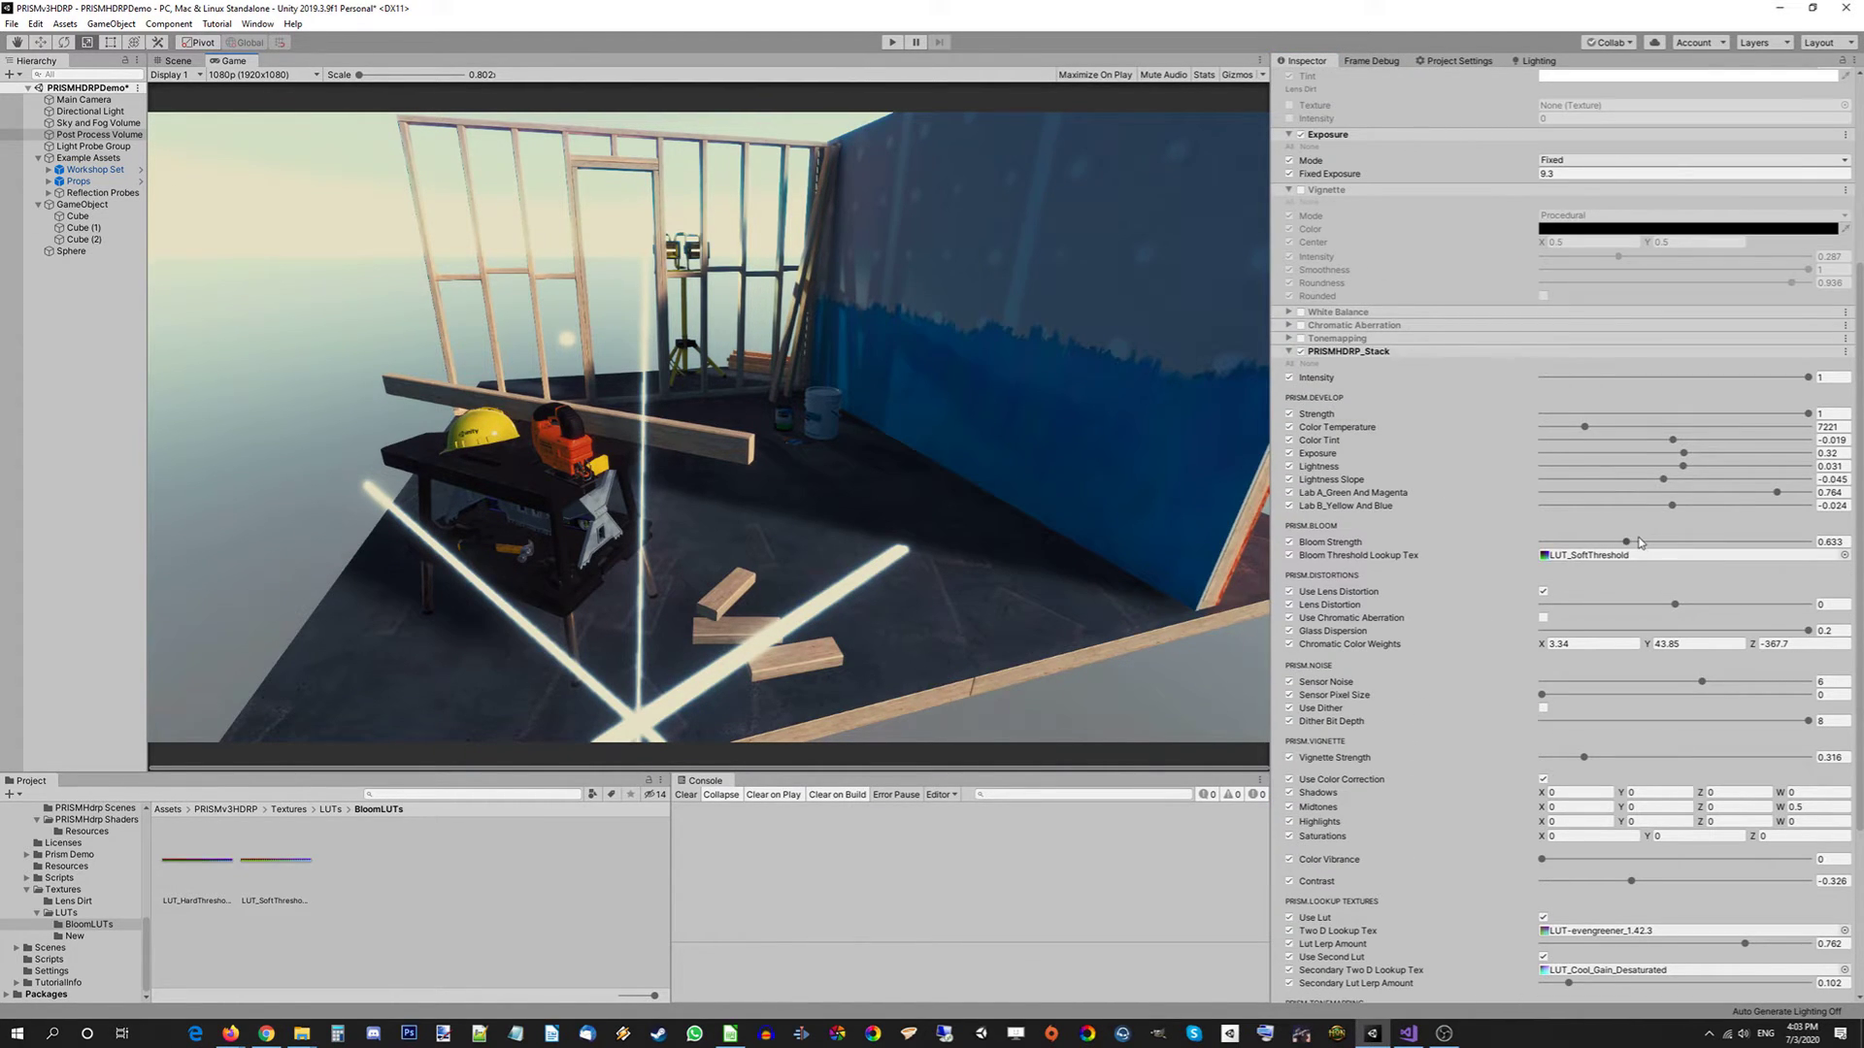
{"action": "mouse_move", "coordinate": [1626, 542]}
{"action": "left_mouse_down"}
{"action": "mouse_move", "coordinate": [1689, 543]}
{"action": "mouse_move", "coordinate": [1548, 559]}
{"action": "mouse_move", "coordinate": [1650, 561]}
{"action": "mouse_move", "coordinate": [1594, 562]}
{"action": "mouse_move", "coordinate": [1623, 563]}
{"action": "left_mouse_up"}
Play the scene to preview PRISM bloom on the light bars, then stop and clear the Console
{"action": "left_click", "coordinate": [892, 41]}
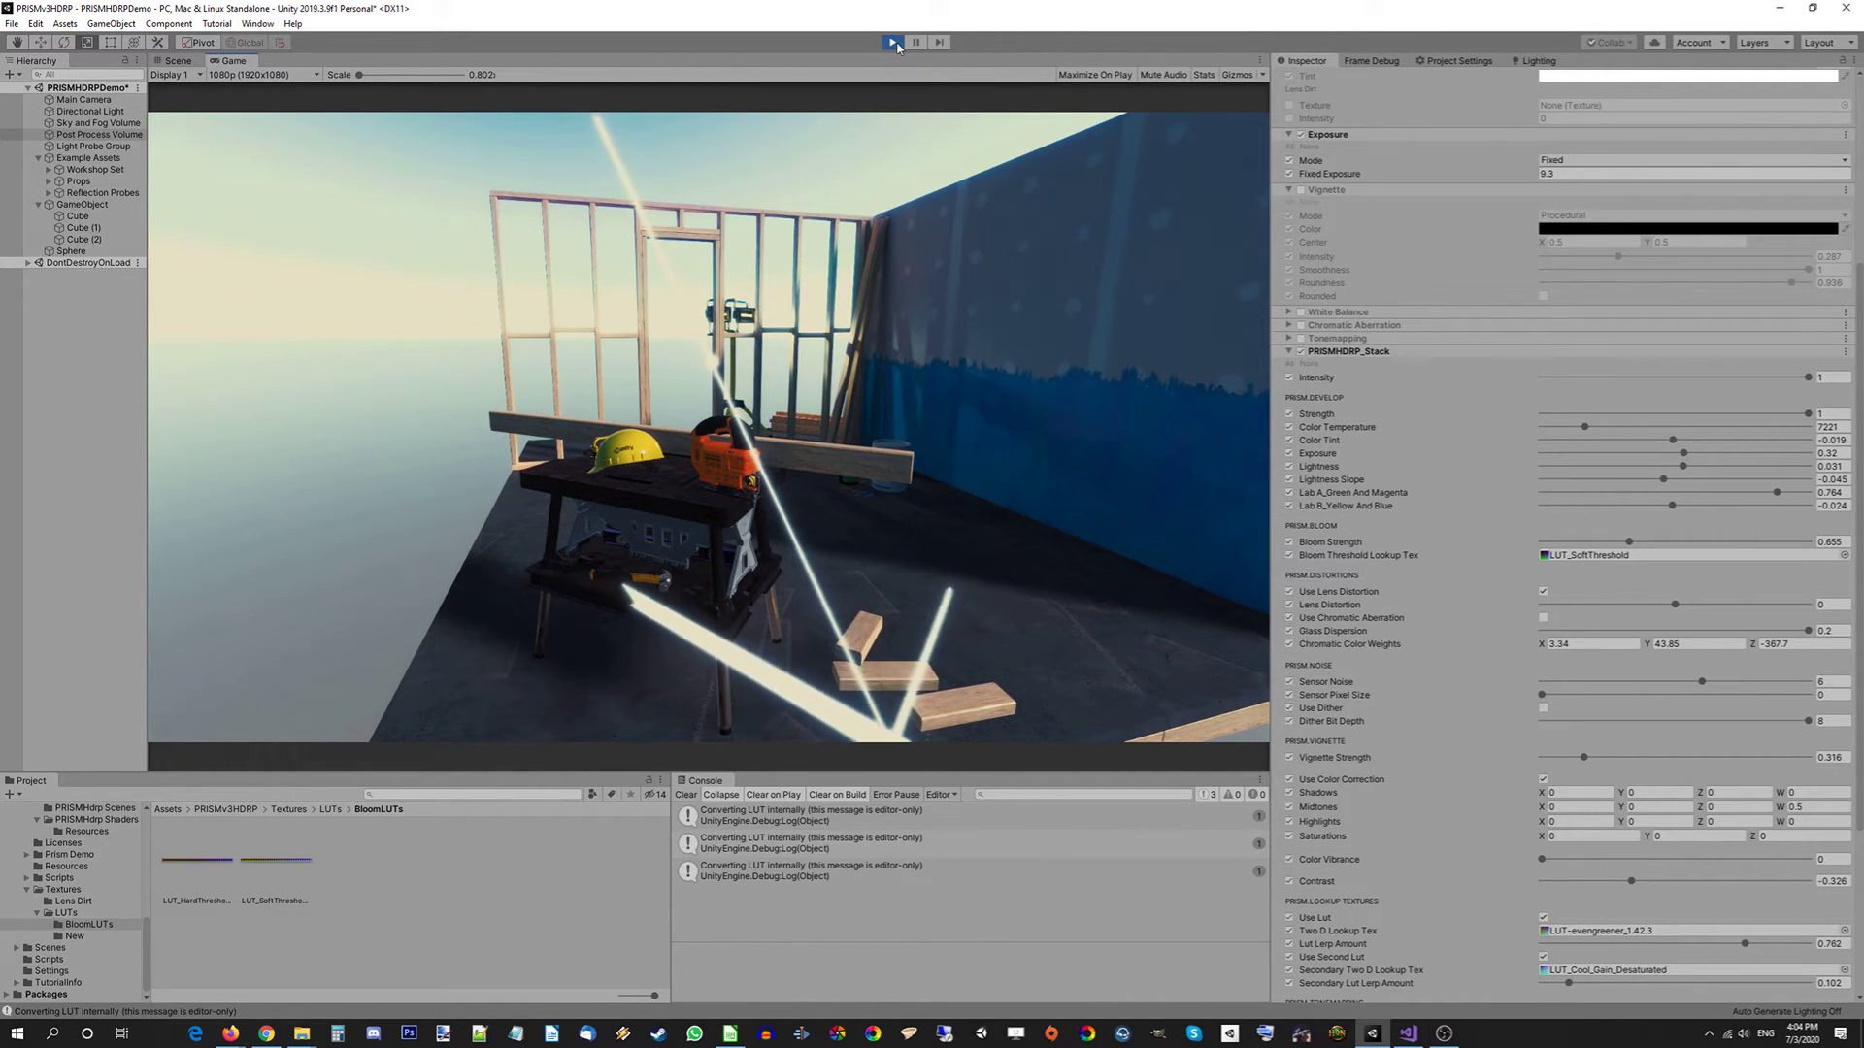
{"action": "left_click", "coordinate": [892, 43]}
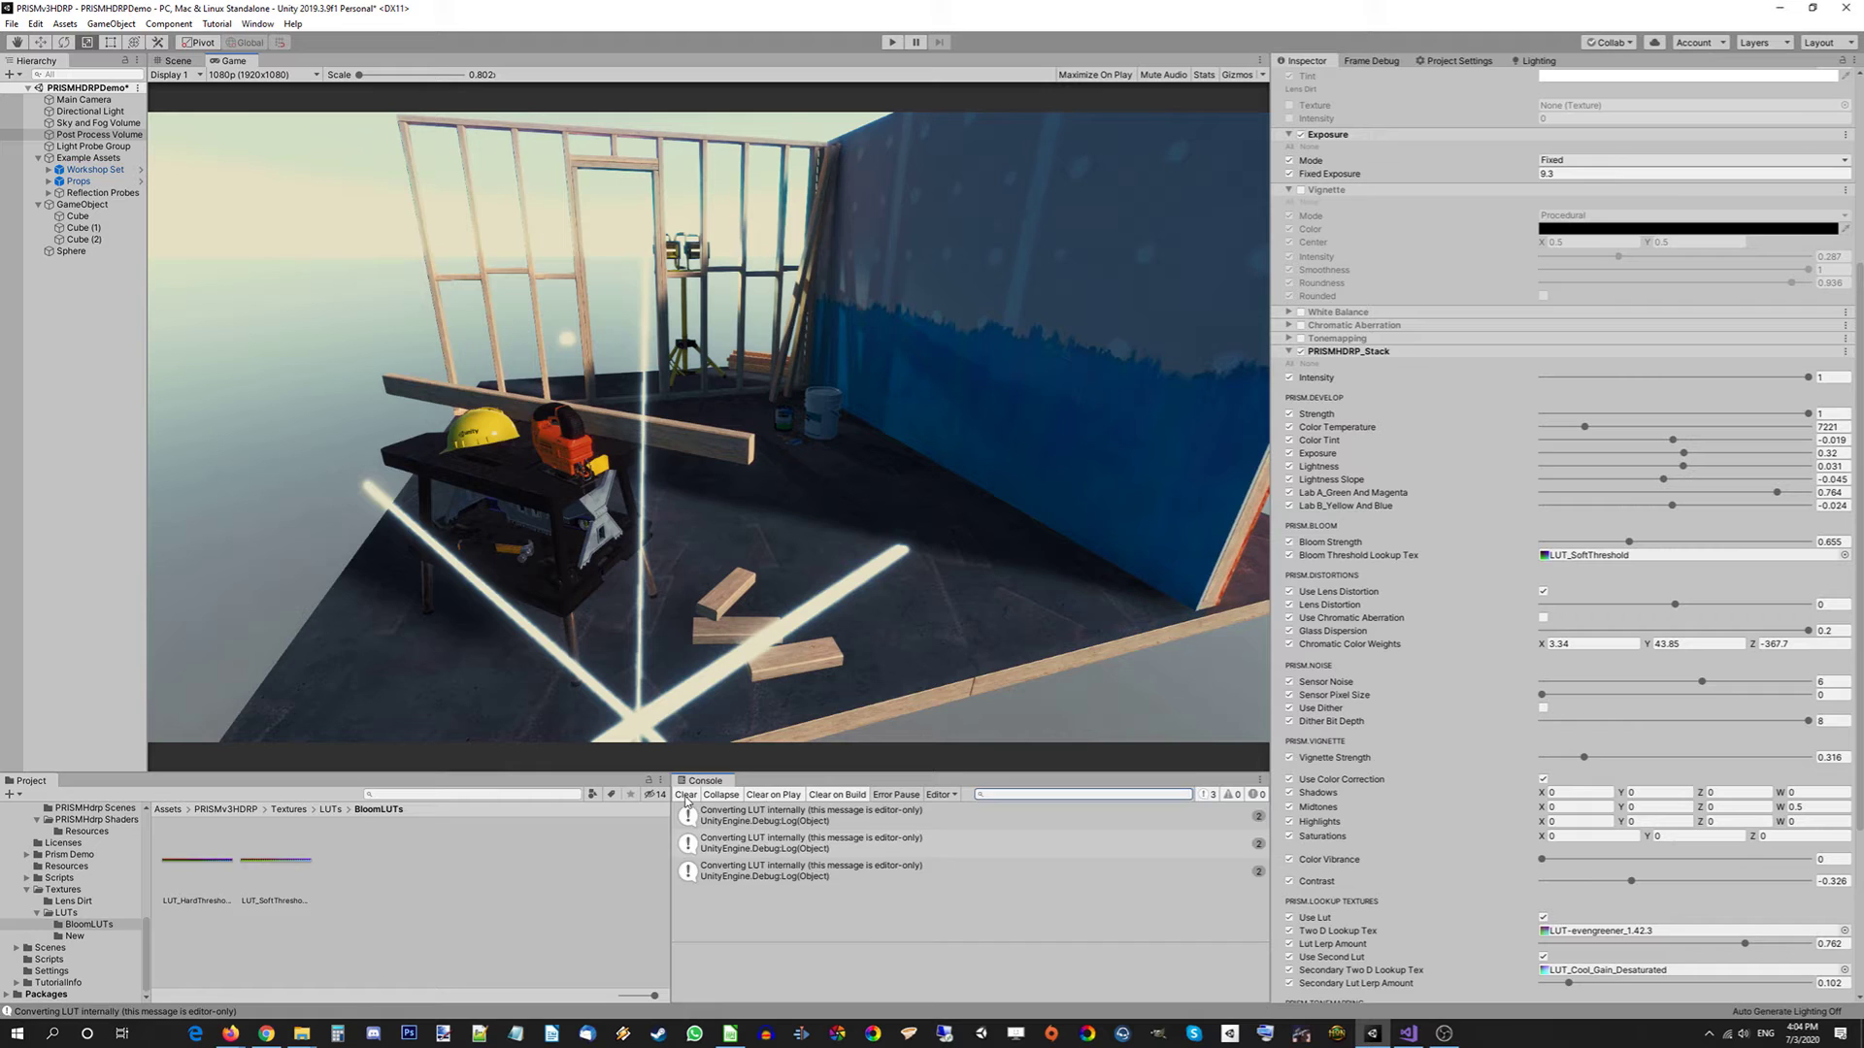
{"action": "left_click", "coordinate": [685, 795]}
{"action": "scroll", "coordinate": [1407, 412], "scroll_direction": "up", "scroll_amount": 3}
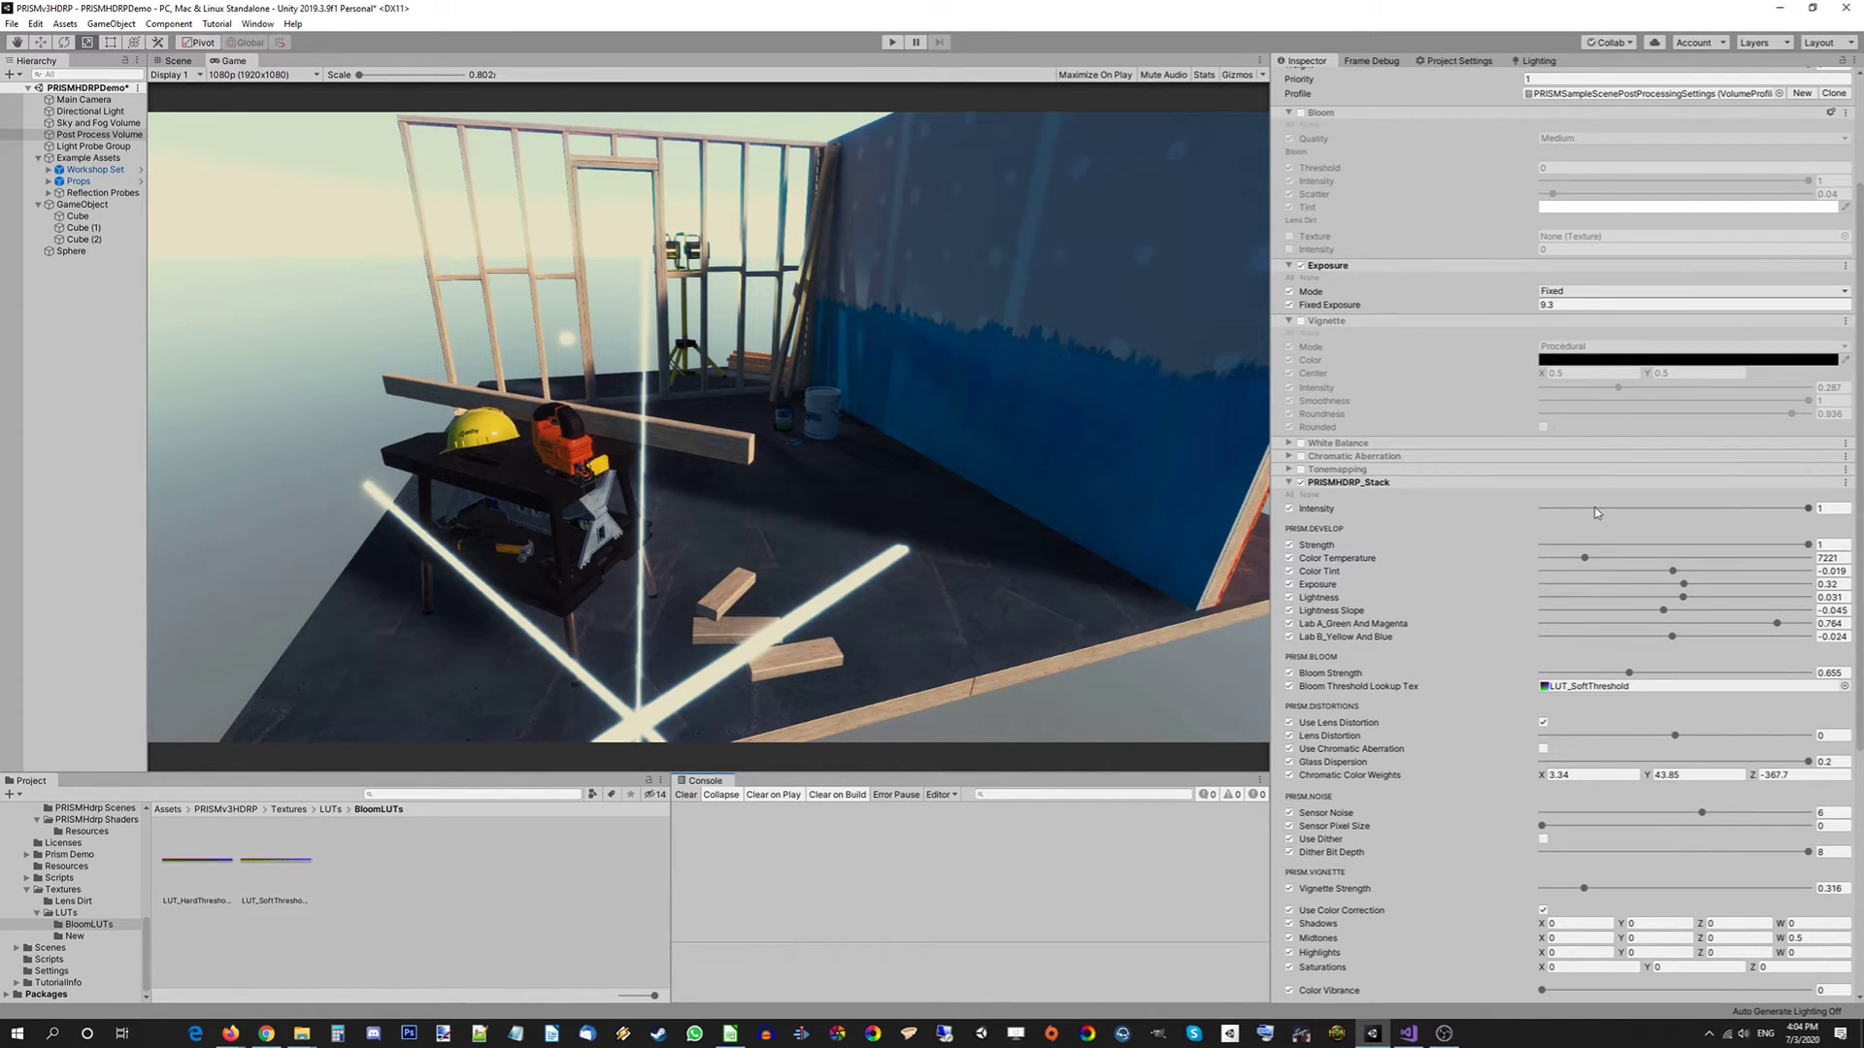
Set PRISMHDRP_Stack Intensity to 0 and enable Unity's built-in Bloom override
{"action": "left_click_drag", "start_coordinate": [1597, 512], "coordinate": [1539, 510]}
{"action": "scroll", "coordinate": [1374, 248], "scroll_direction": "up", "scroll_amount": 4}
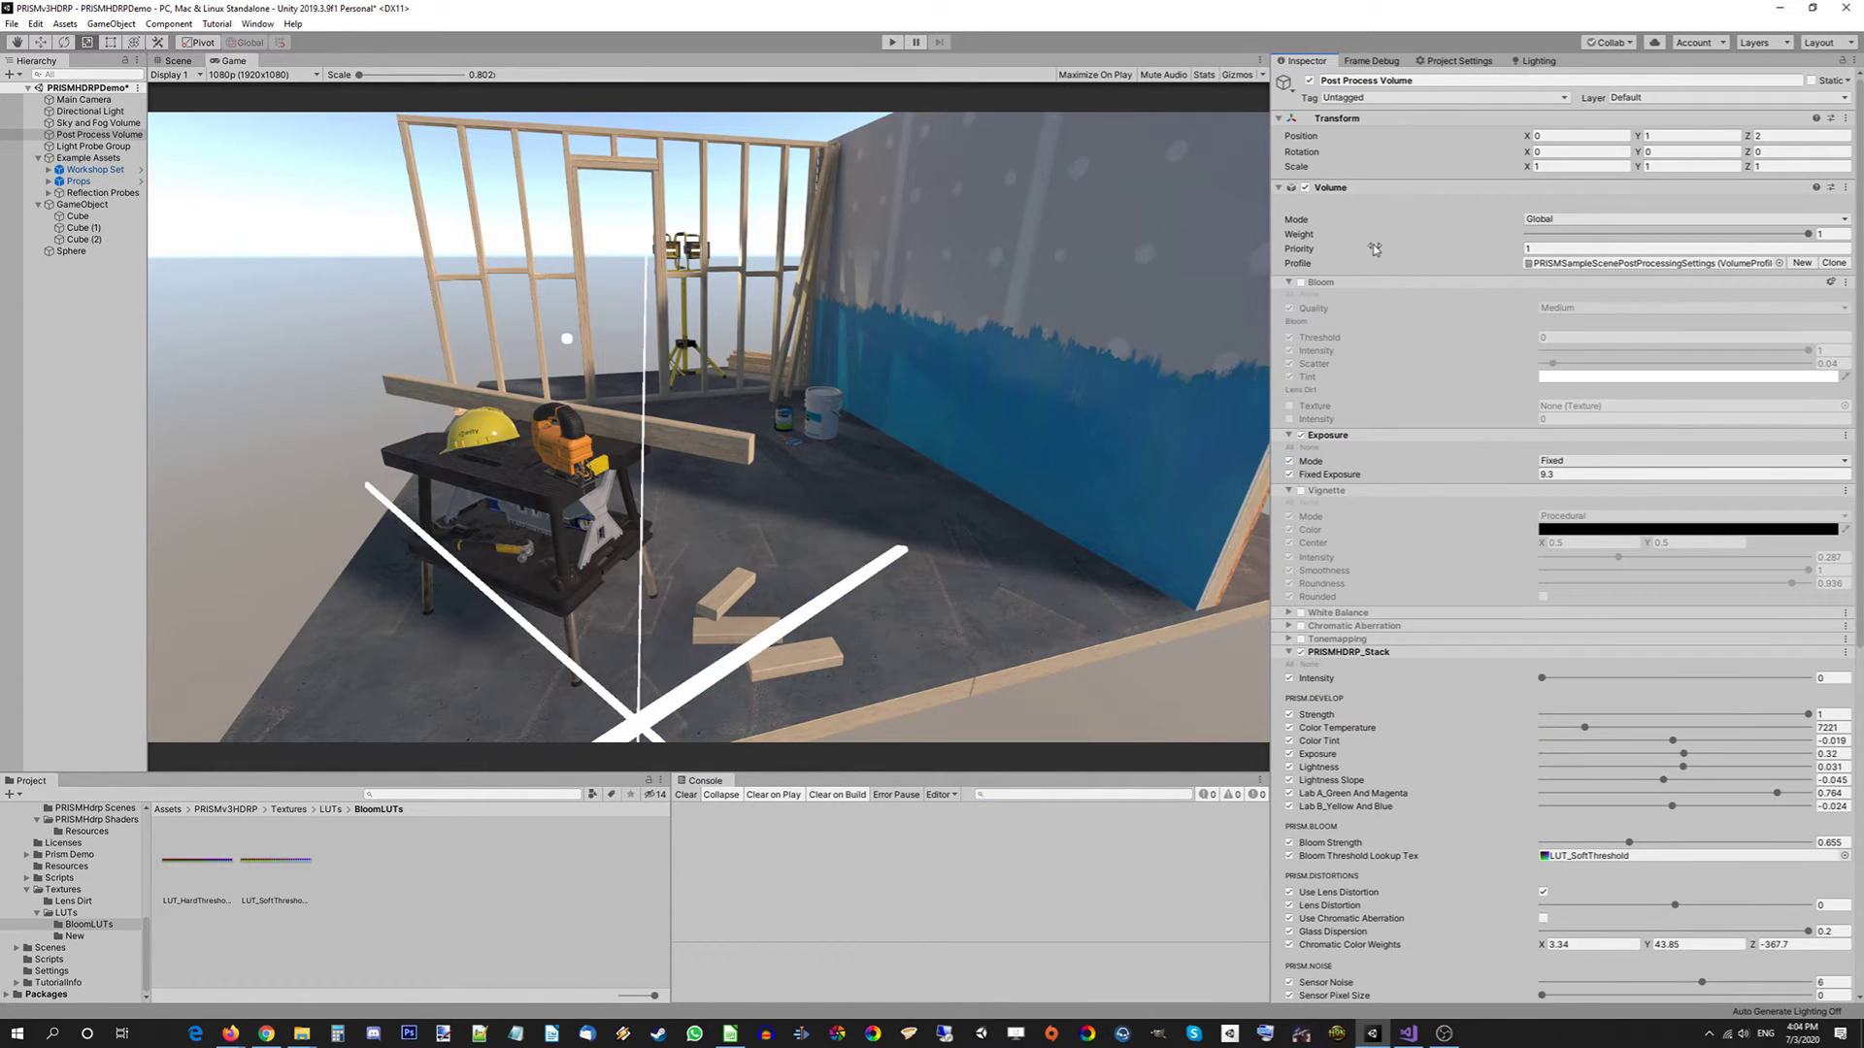
{"action": "left_click", "coordinate": [1302, 283]}
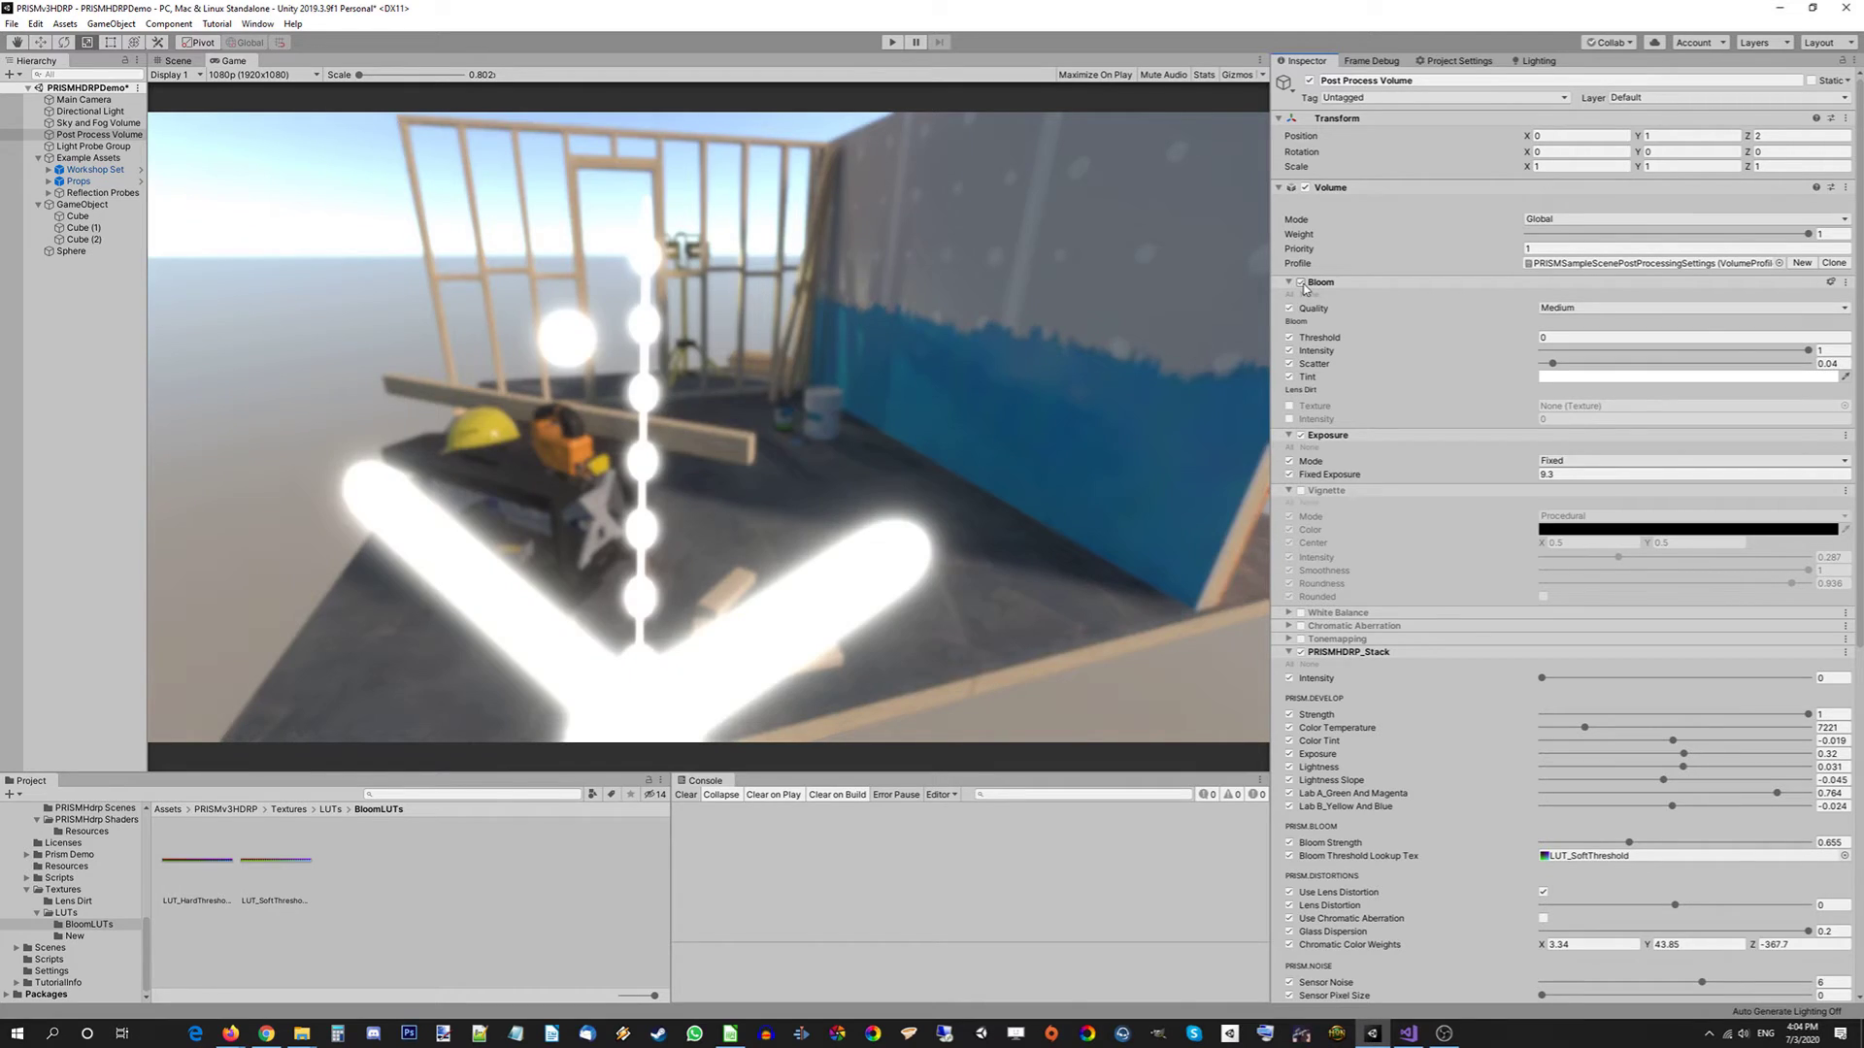
{"action": "left_click", "coordinate": [501, 435]}
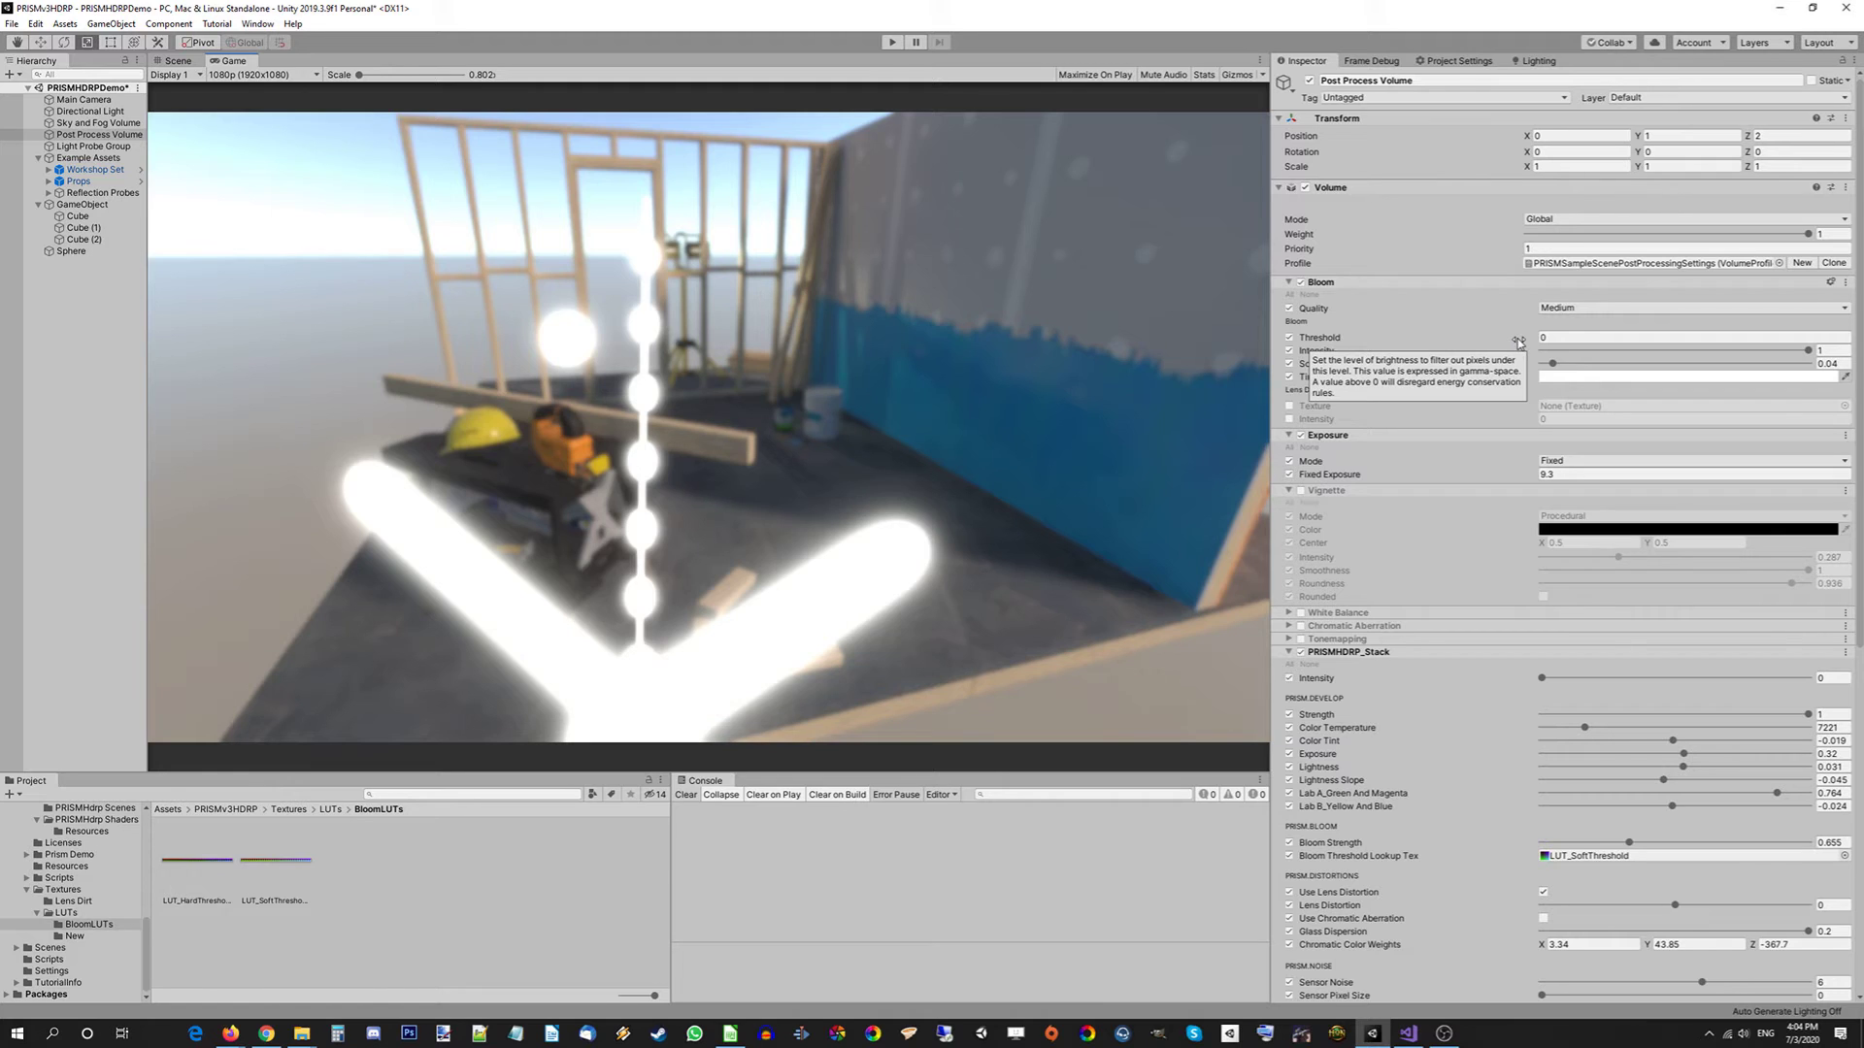
Try a Bloom Threshold of 0.49, return it to 0, and play the scene
{"action": "left_click_drag", "start_coordinate": [1519, 341], "coordinate": [1532, 340]}
{"action": "scroll", "coordinate": [442, 463], "scroll_direction": "up", "scroll_amount": 5}
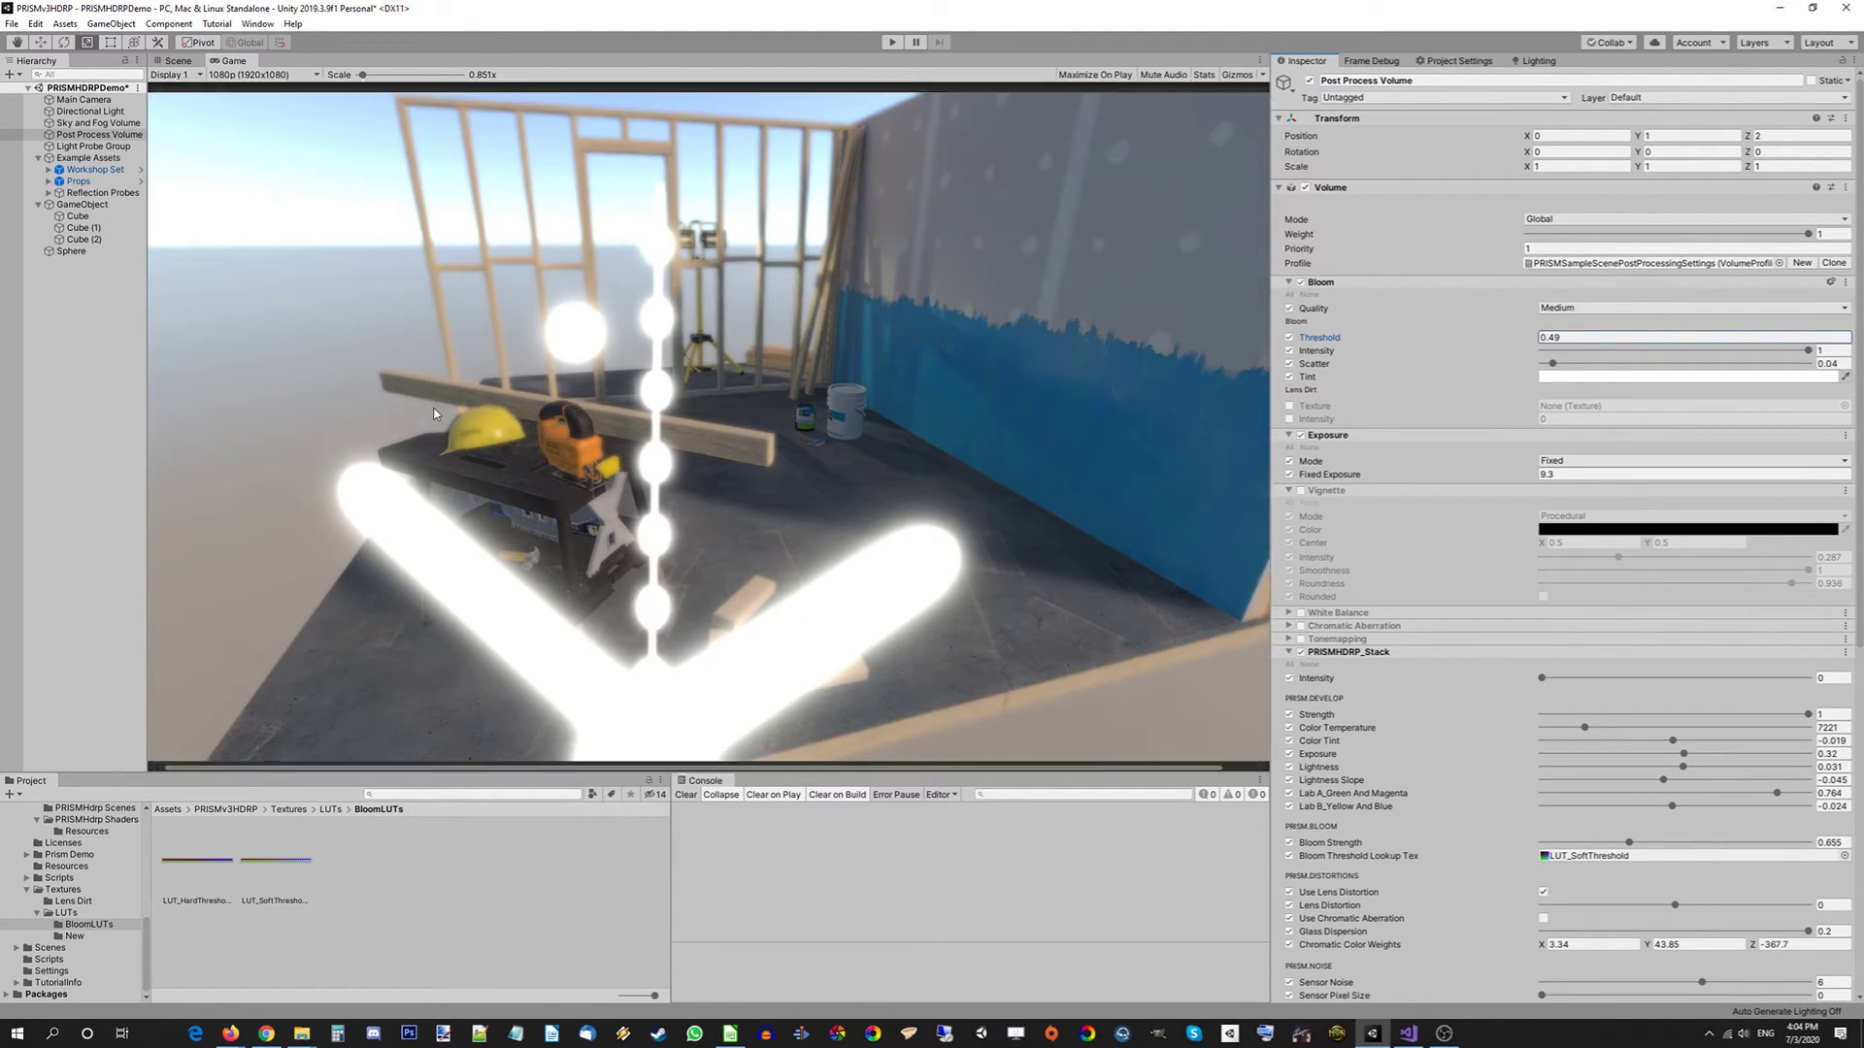
{"action": "scroll", "coordinate": [443, 462], "scroll_direction": "up", "scroll_amount": 2}
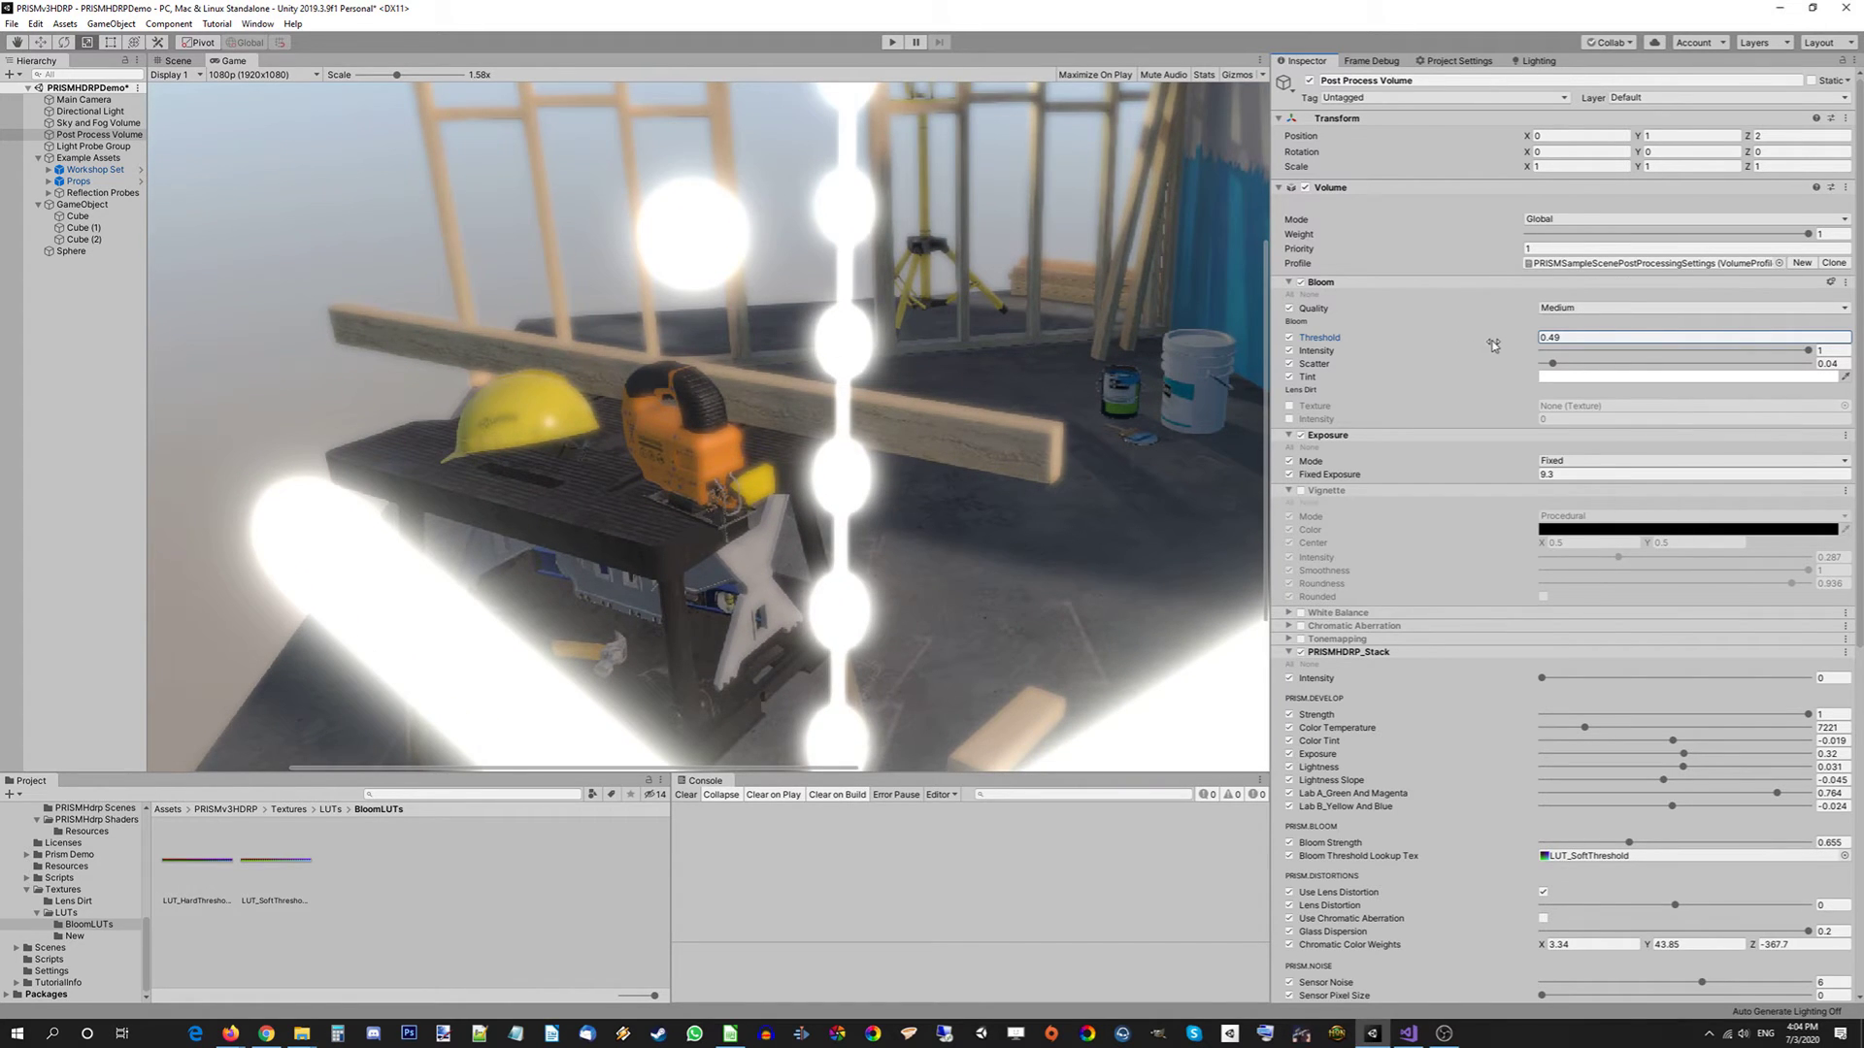
{"action": "left_click_drag", "start_coordinate": [1491, 344], "coordinate": [841, 434]}
{"action": "scroll", "coordinate": [841, 435], "scroll_direction": "down", "scroll_amount": 5}
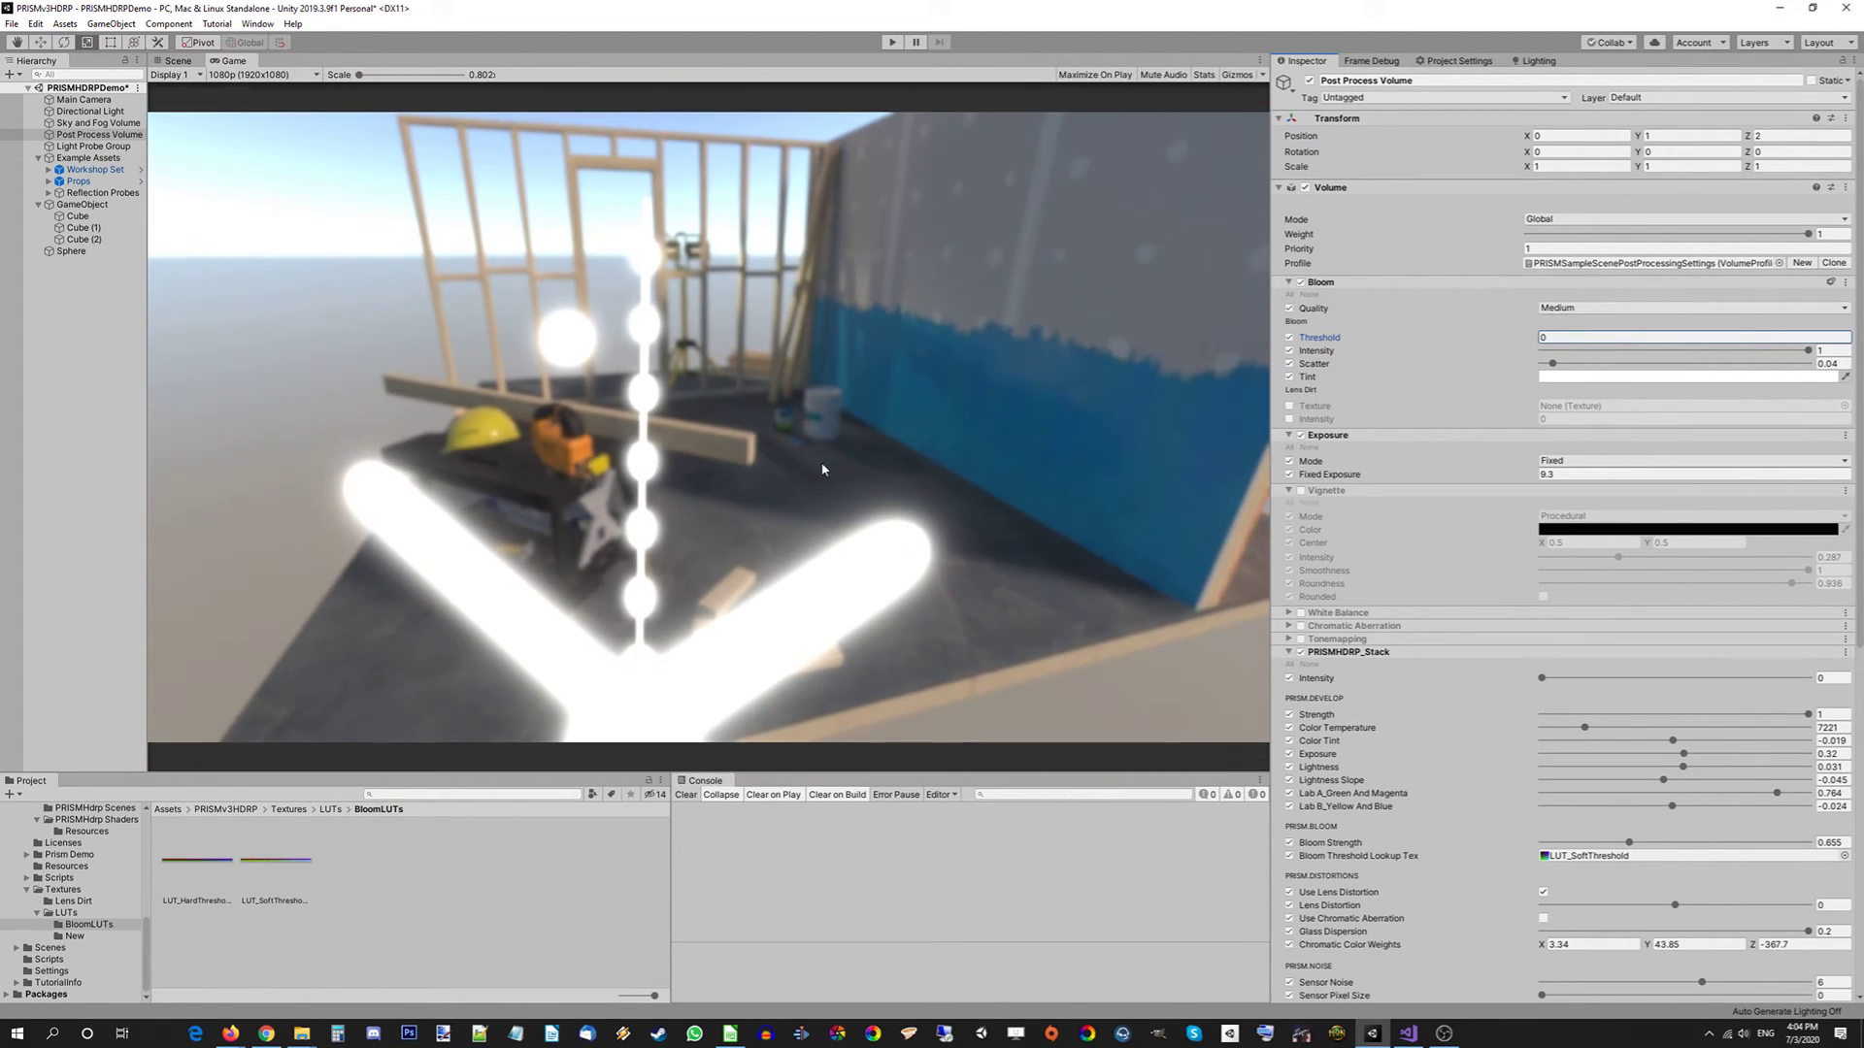
{"action": "left_click", "coordinate": [823, 470]}
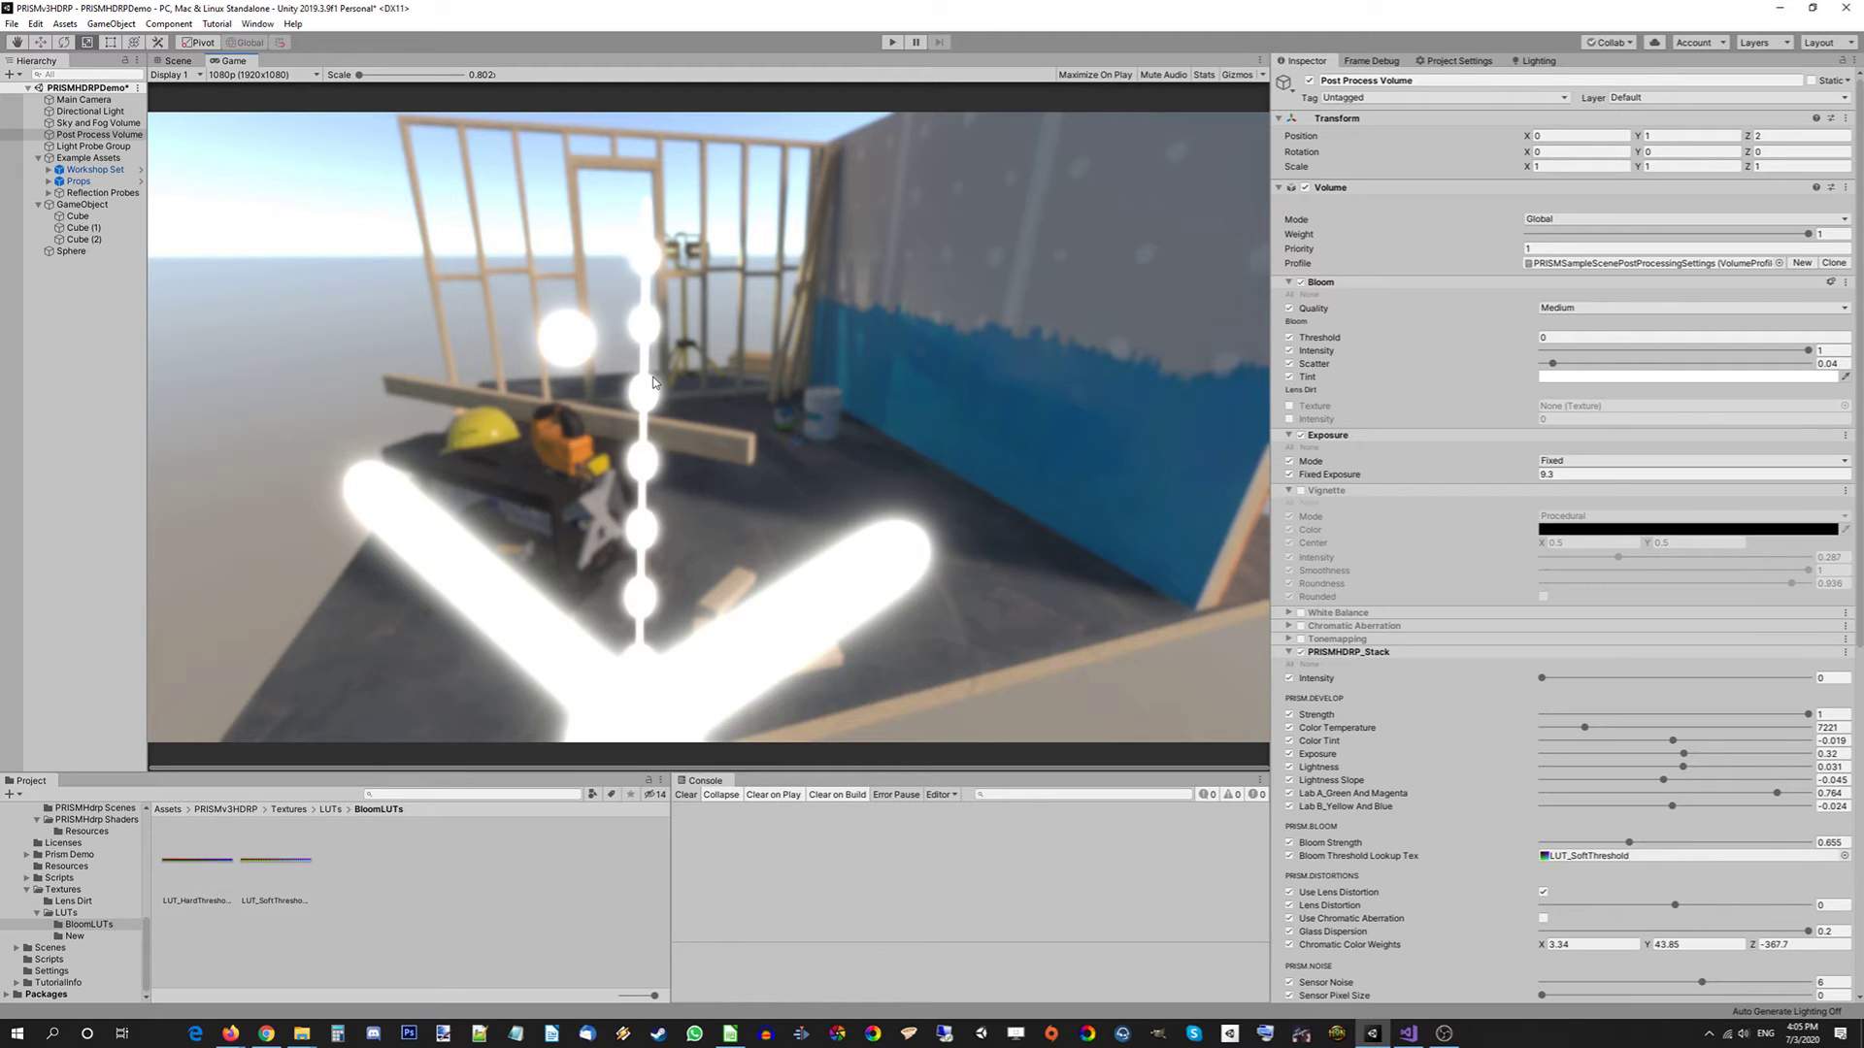
{"action": "left_click", "coordinate": [891, 41]}
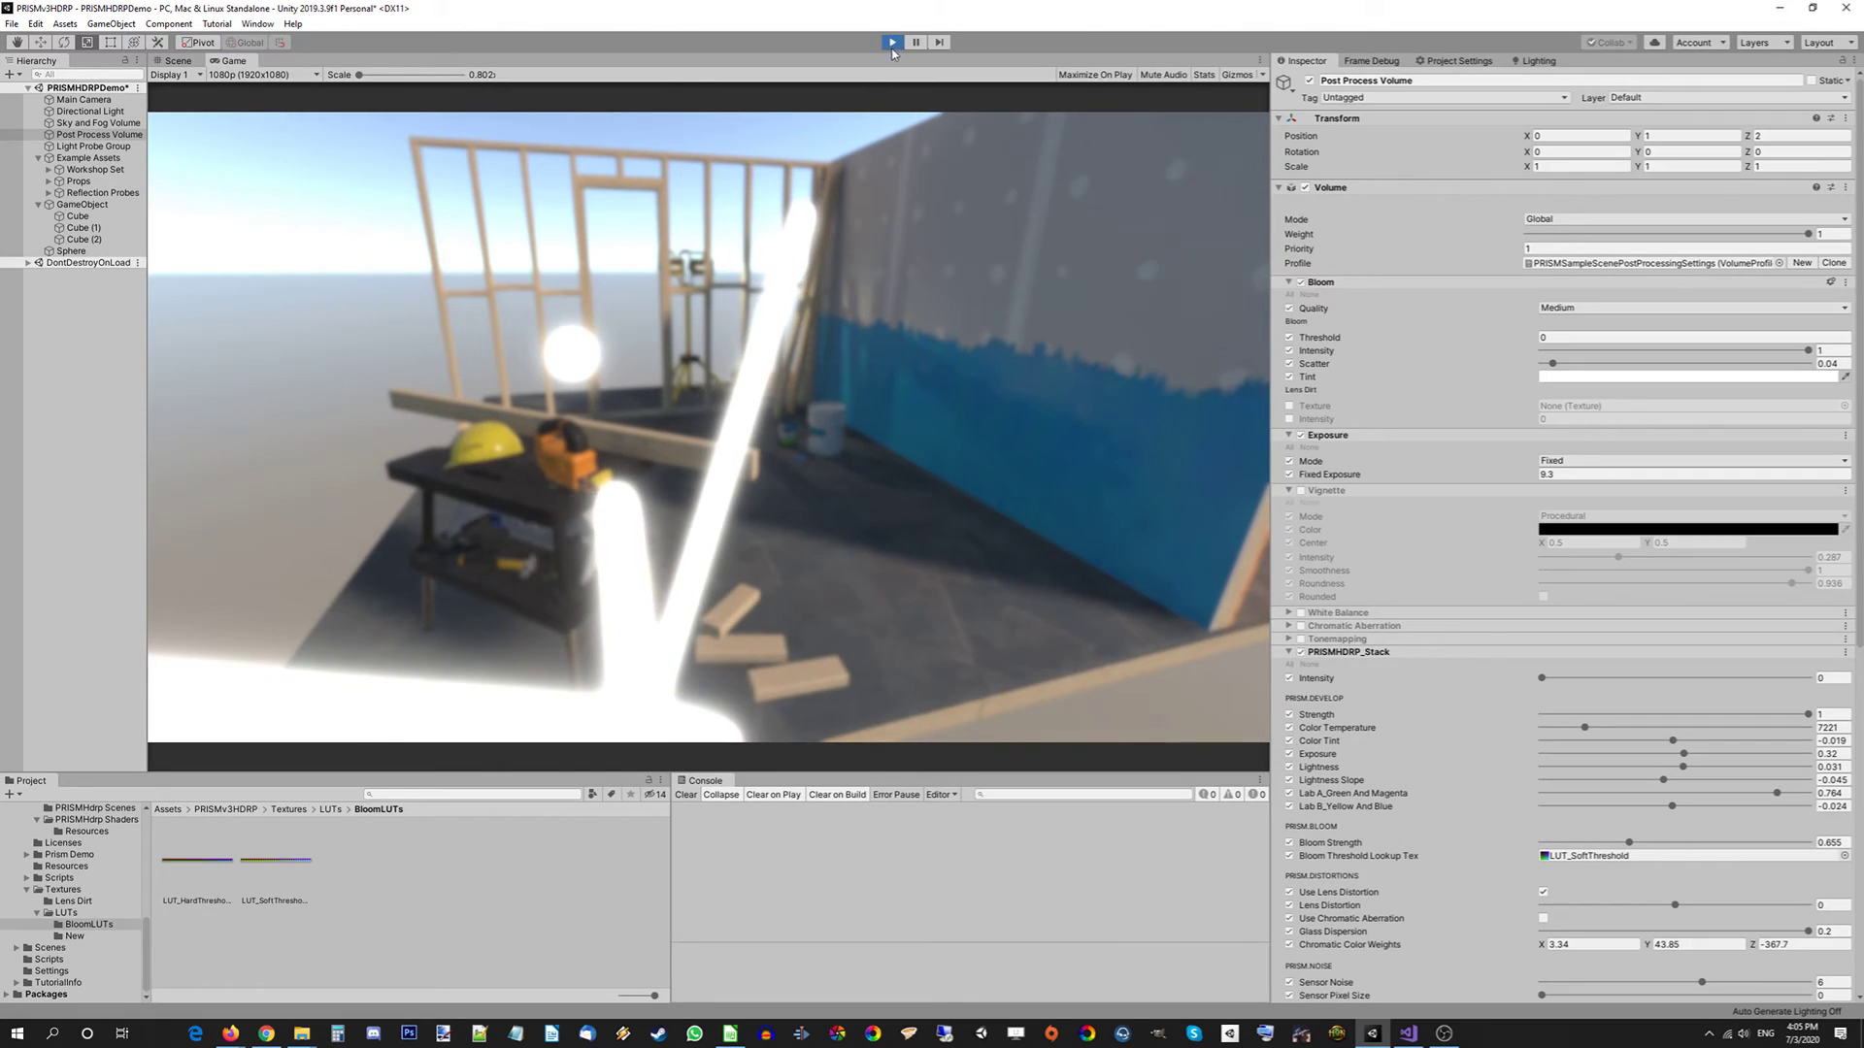
Stop play mode and untick the built-in Bloom override
{"action": "left_click", "coordinate": [892, 41]}
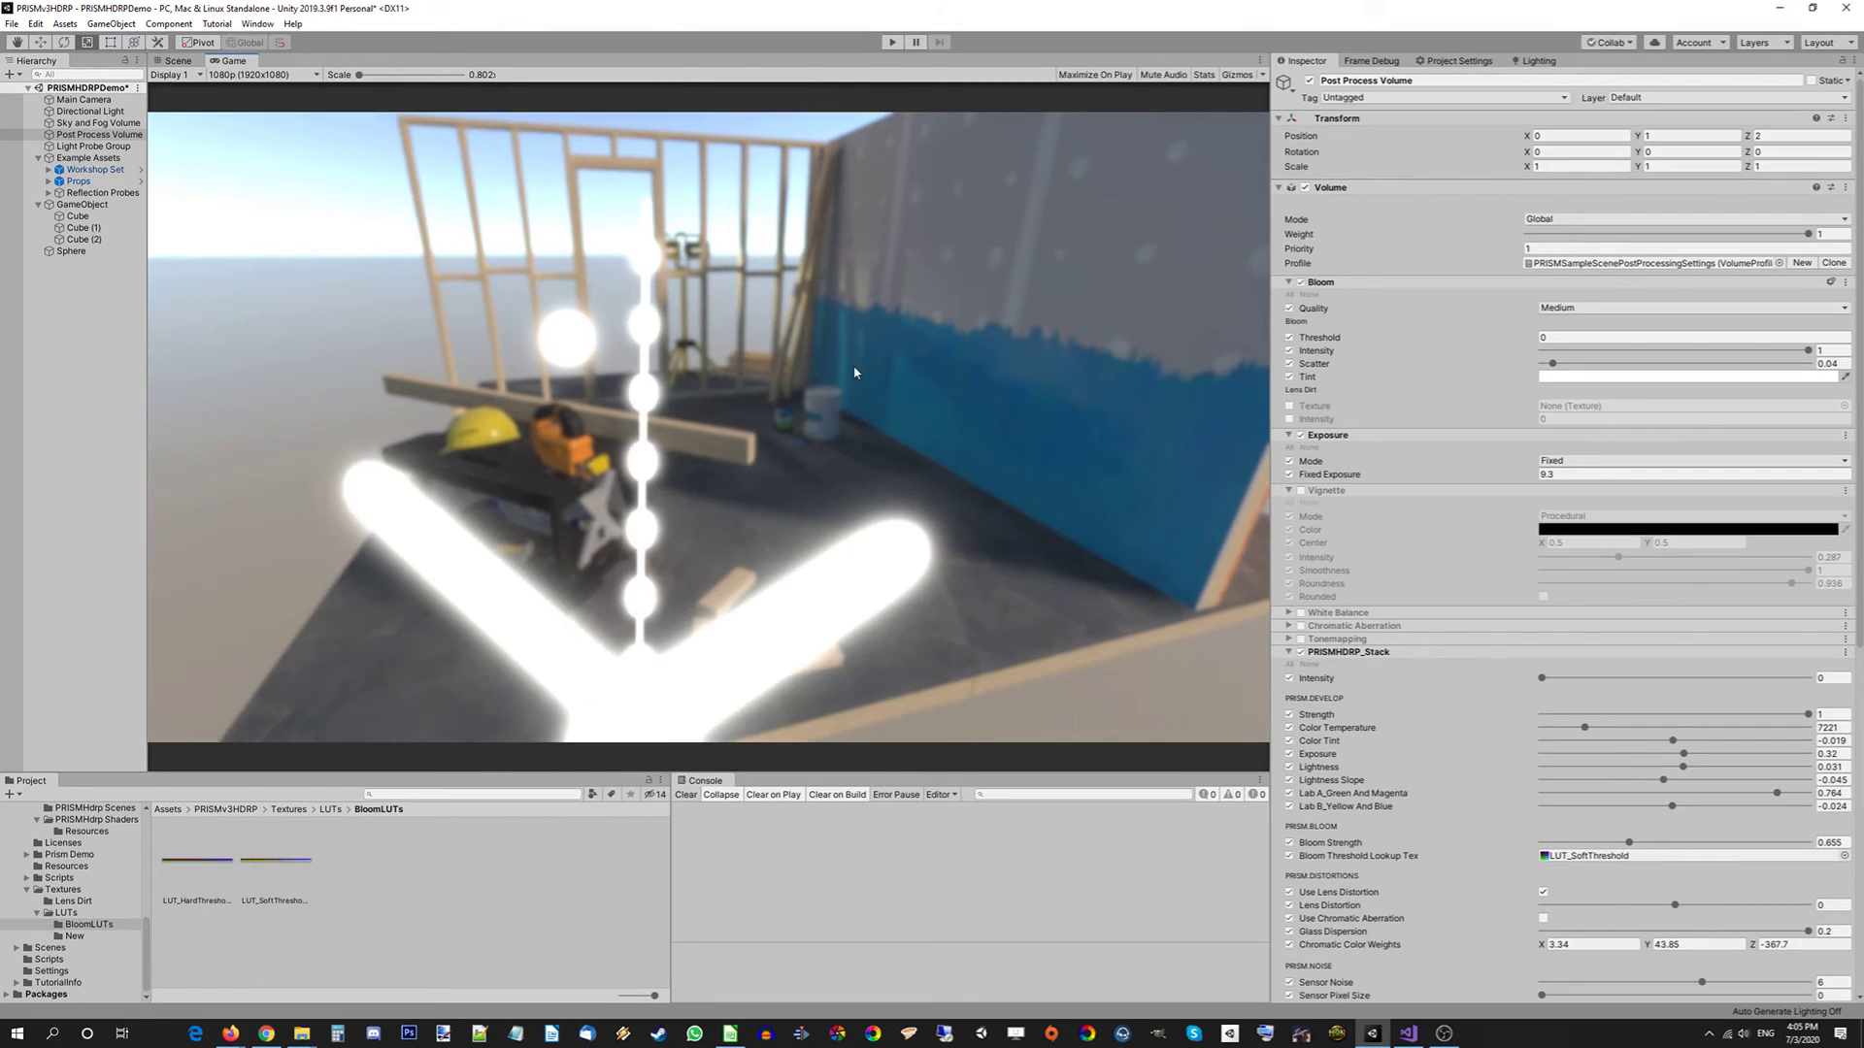
{"action": "left_click", "coordinate": [1301, 283]}
Collapse the Bloom section, set PRISMHDRP_Stack Intensity to 1, and clear the Console
{"action": "left_click", "coordinate": [1341, 286]}
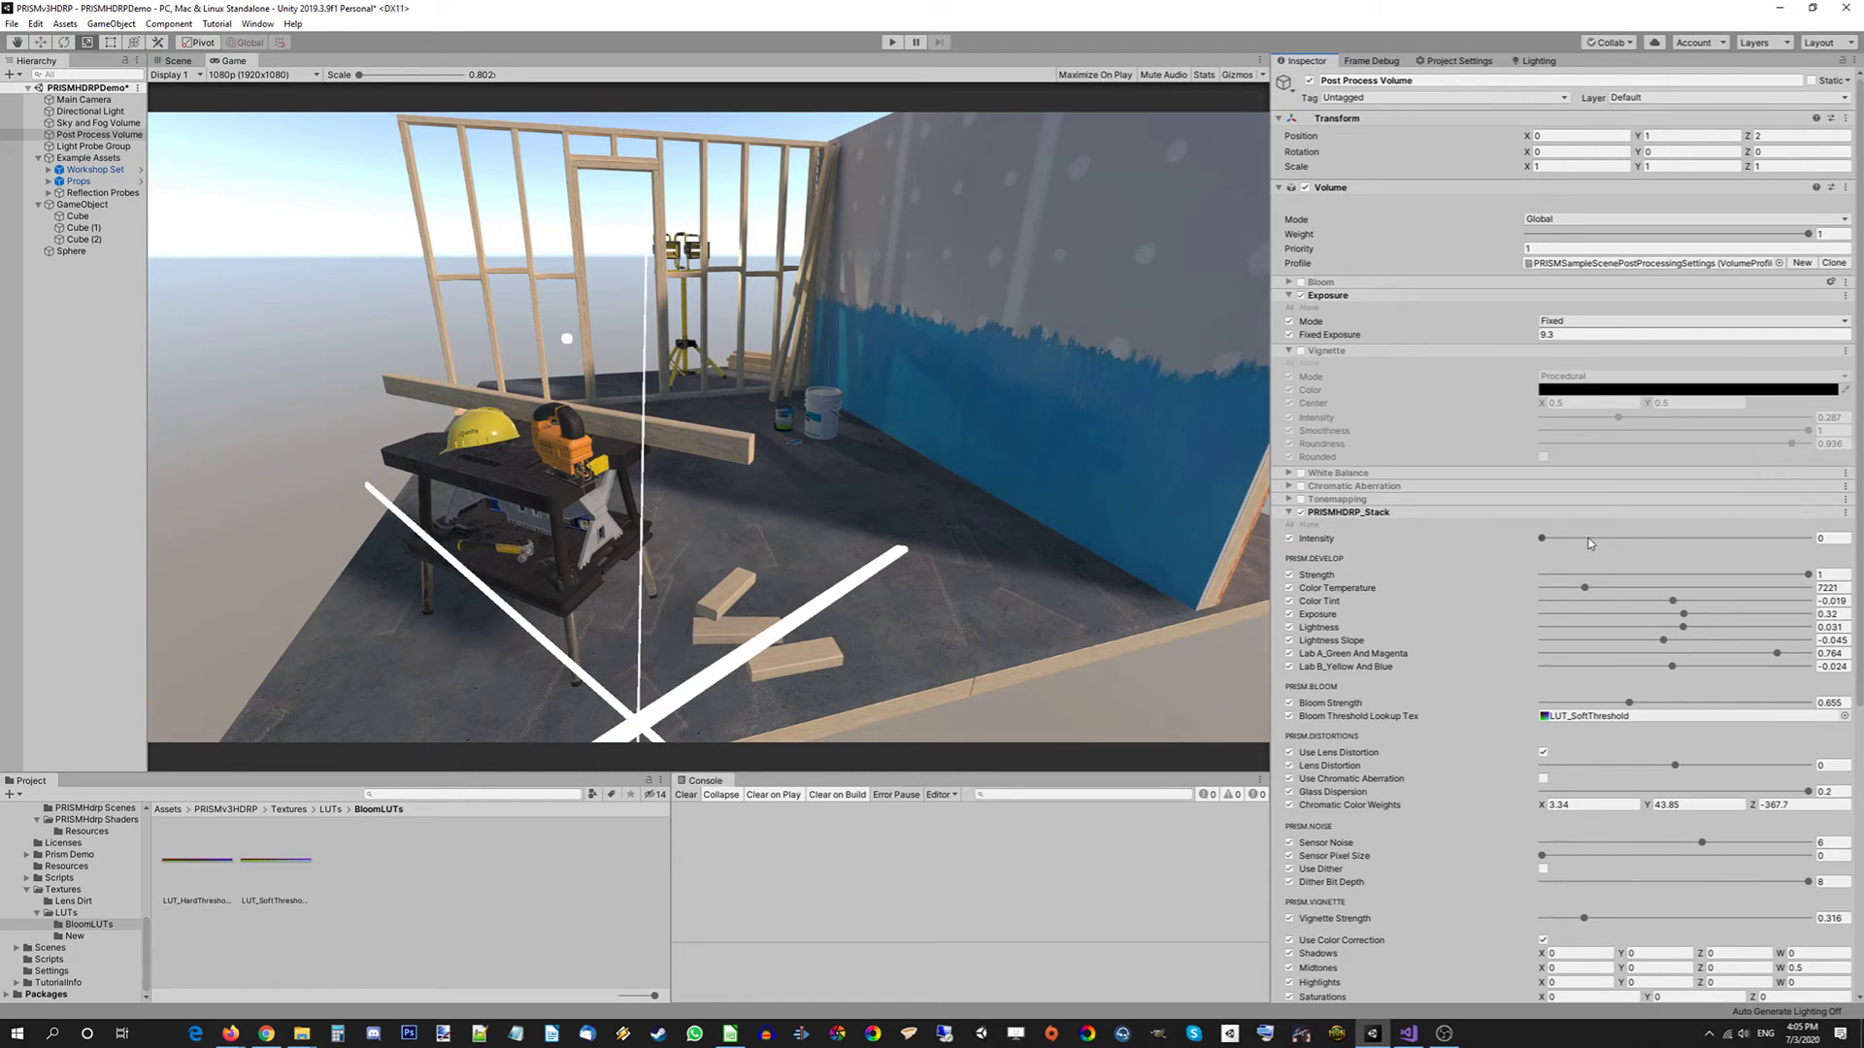
{"action": "left_click_drag", "start_coordinate": [1593, 540], "coordinate": [1814, 538]}
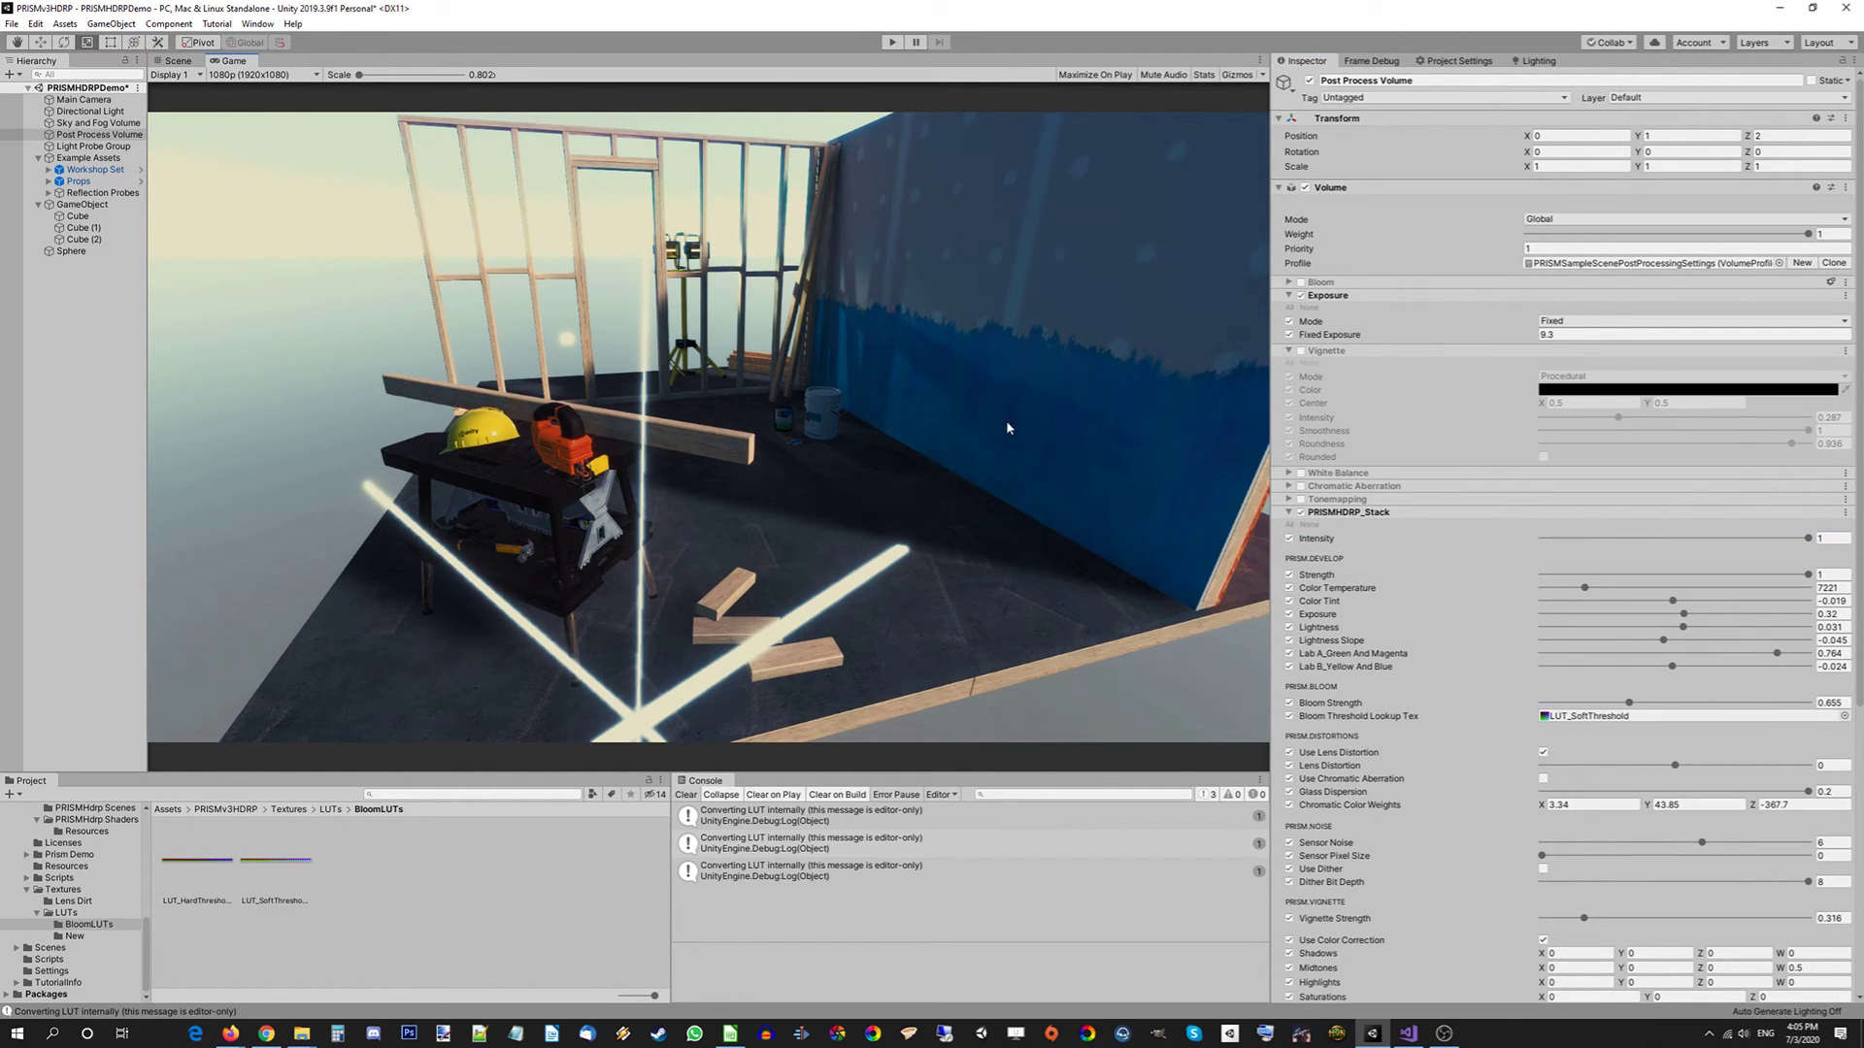
{"action": "scroll", "coordinate": [1447, 492], "scroll_direction": "down", "scroll_amount": 5}
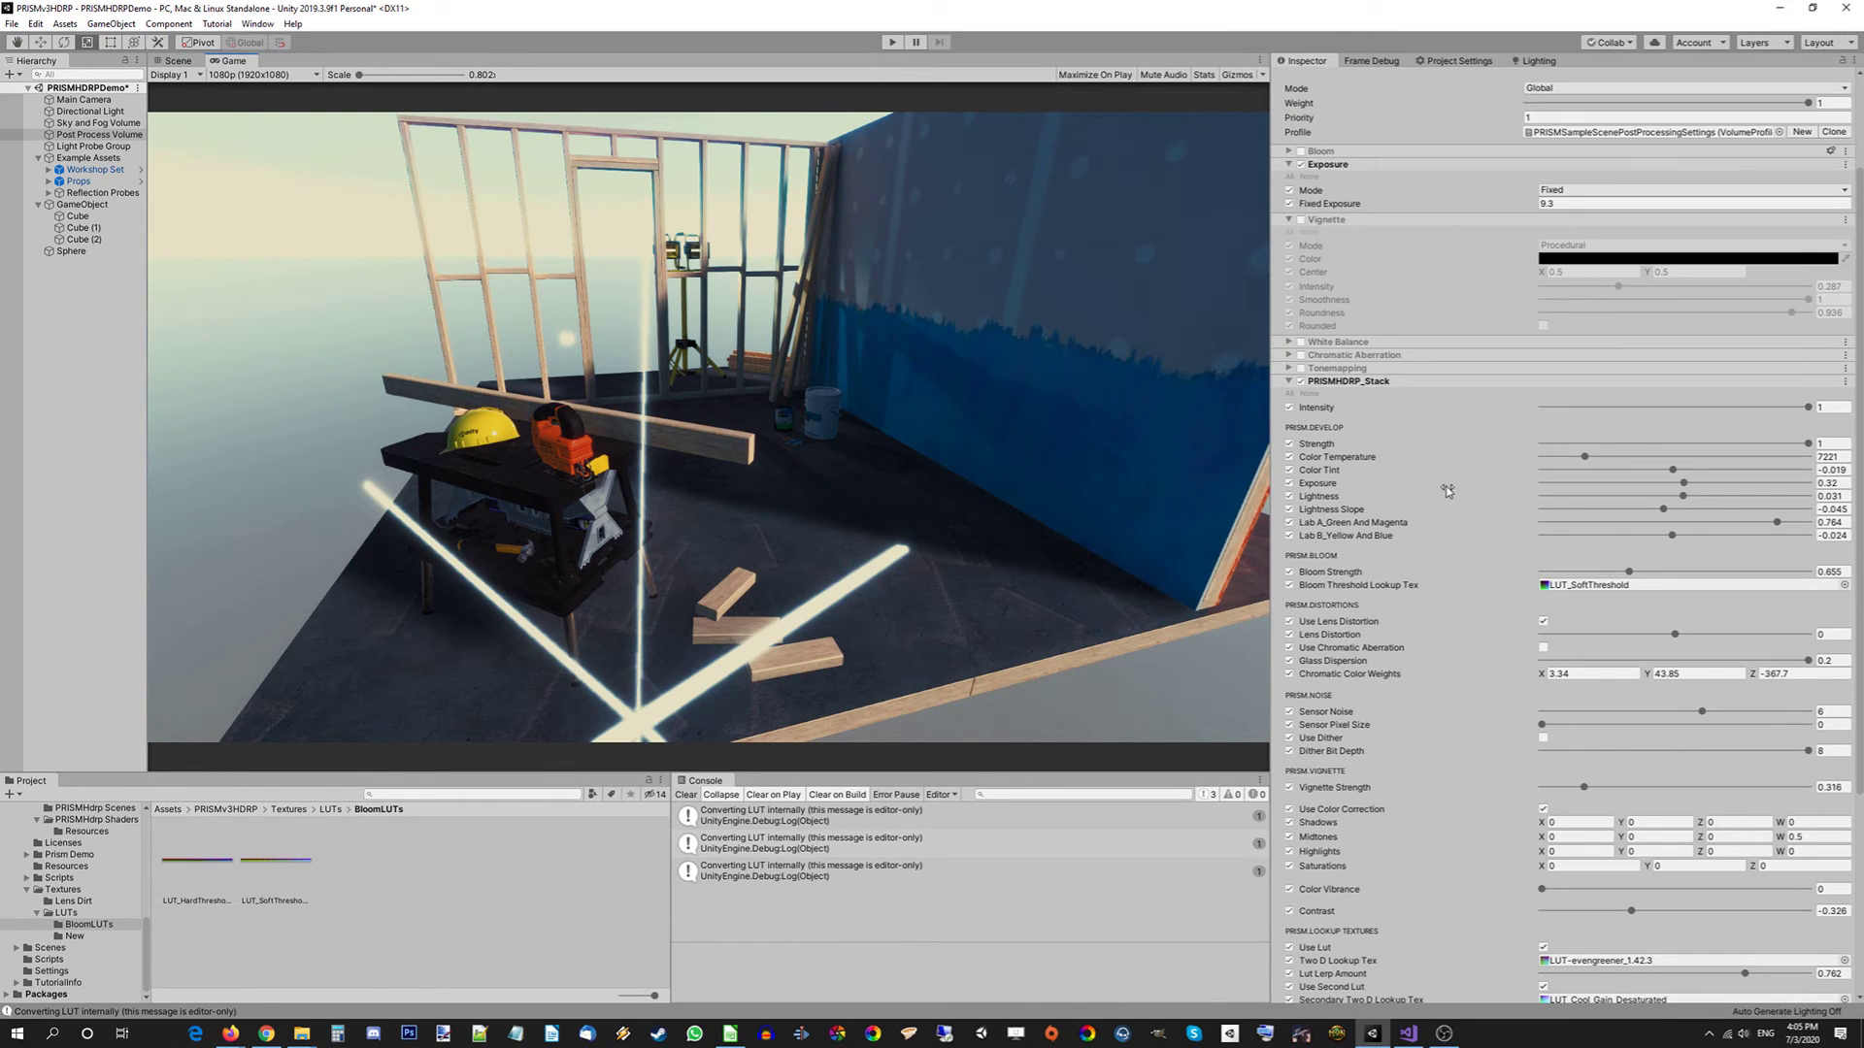
{"action": "left_click", "coordinate": [688, 795]}
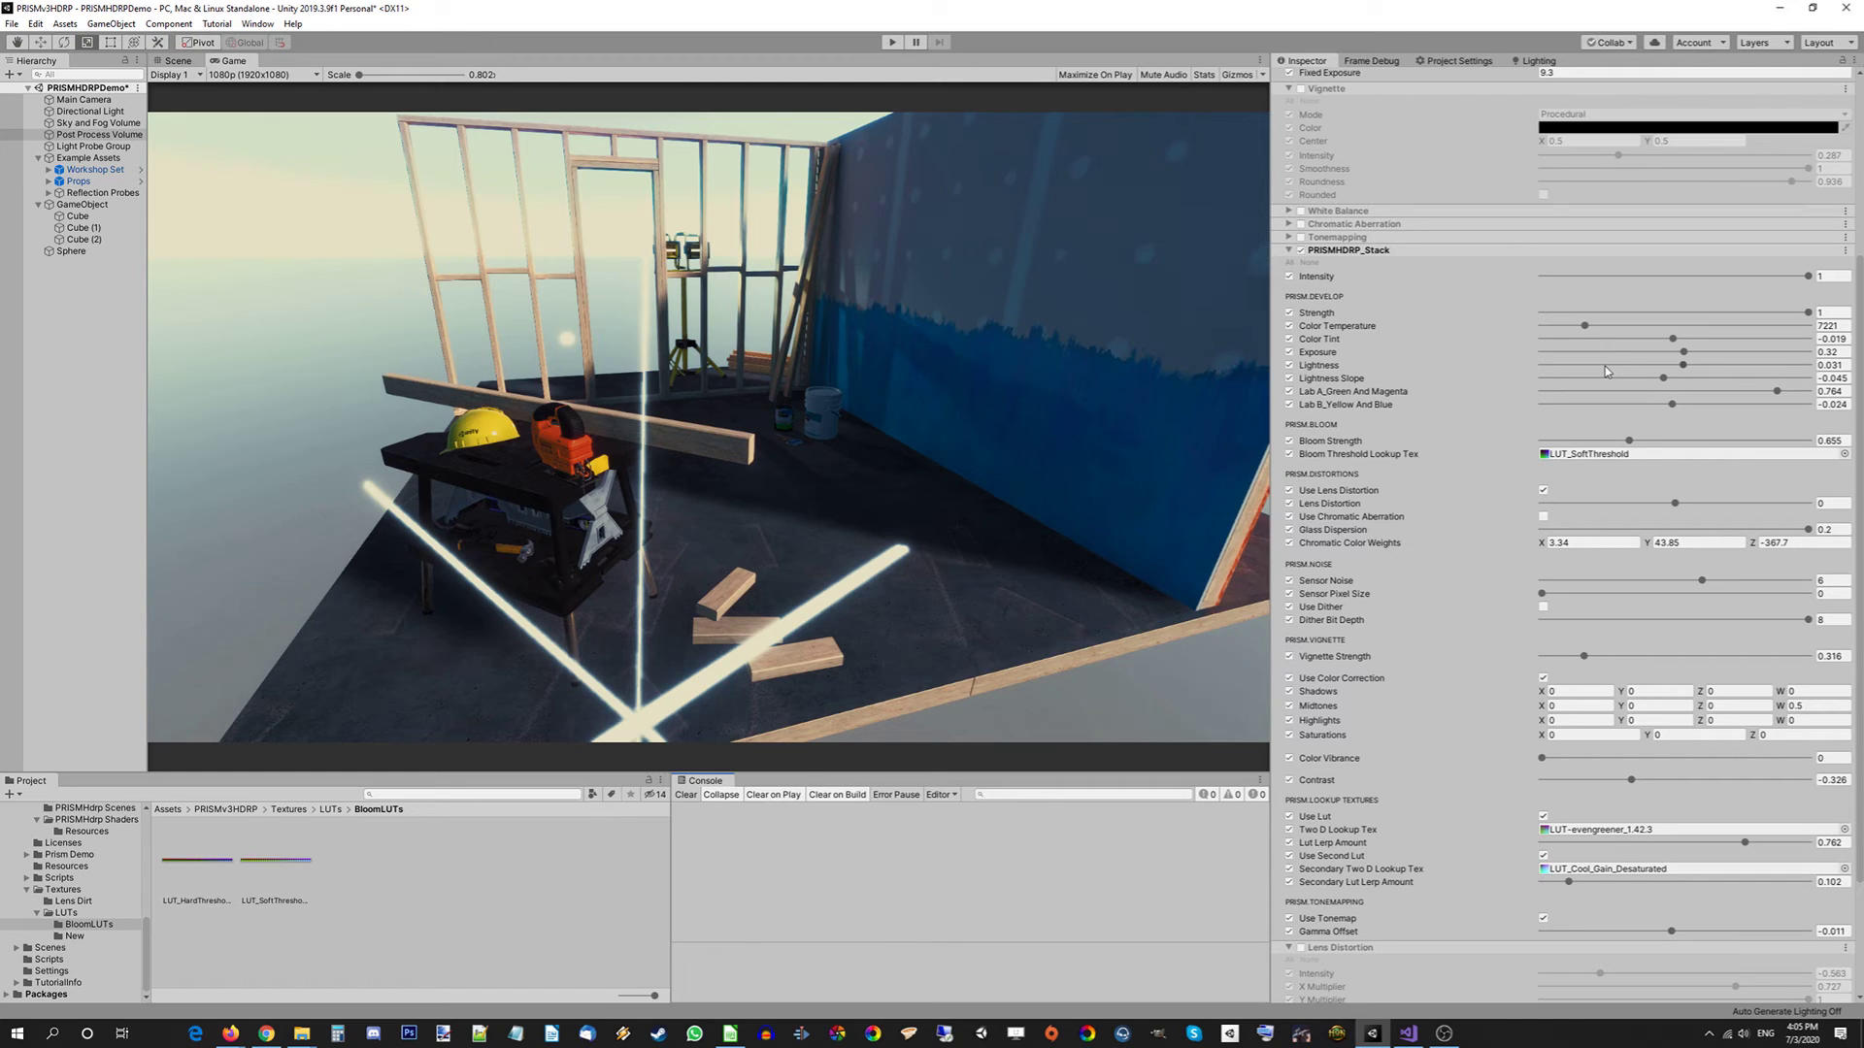
Raise PRISM Bloom Strength from 0.655 to 0.753
{"action": "mouse_move", "coordinate": [1629, 441]}
{"action": "left_mouse_down"}
{"action": "mouse_move", "coordinate": [1844, 443]}
{"action": "mouse_move", "coordinate": [1708, 454]}
{"action": "mouse_move", "coordinate": [1738, 458]}
{"action": "mouse_move", "coordinate": [1717, 477]}
{"action": "mouse_move", "coordinate": [1645, 470]}
{"action": "left_mouse_up"}
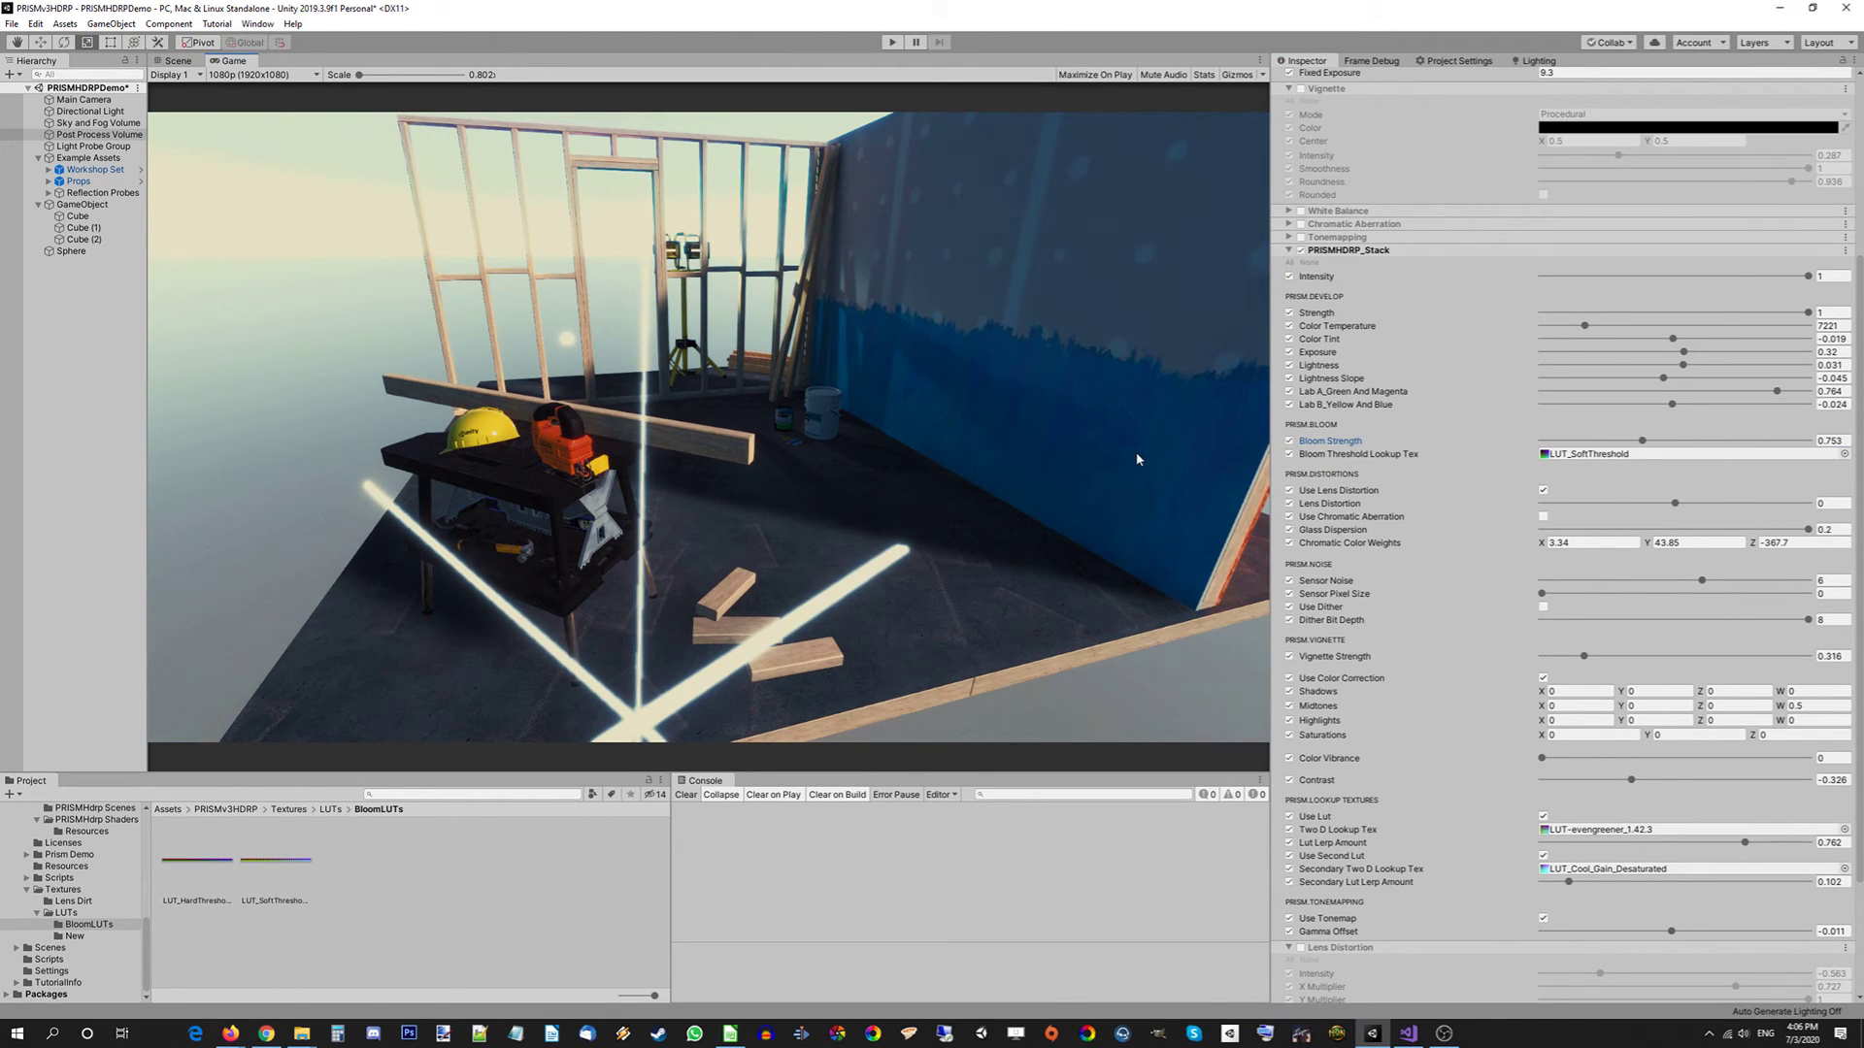
{"action": "left_click", "coordinate": [1386, 62]}
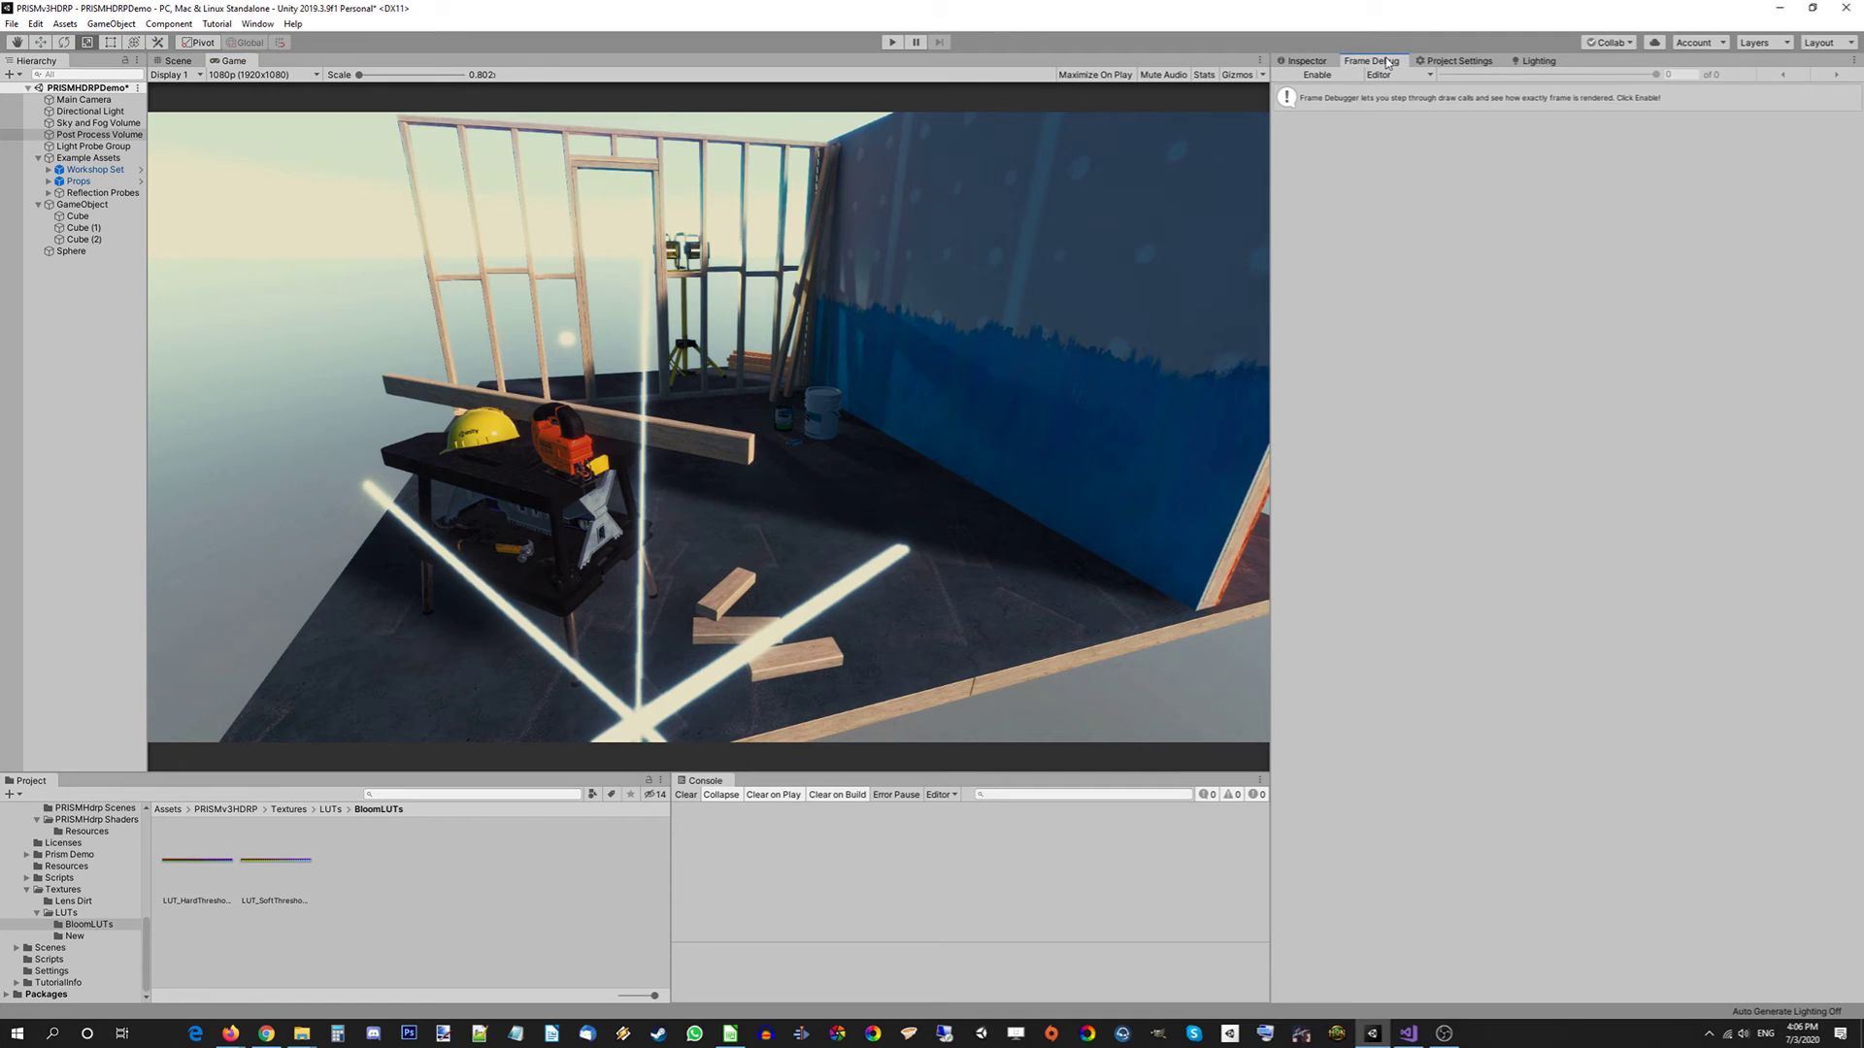
{"action": "left_click", "coordinate": [1330, 60]}
{"action": "scroll", "coordinate": [1401, 147], "scroll_direction": "up", "scroll_amount": 5}
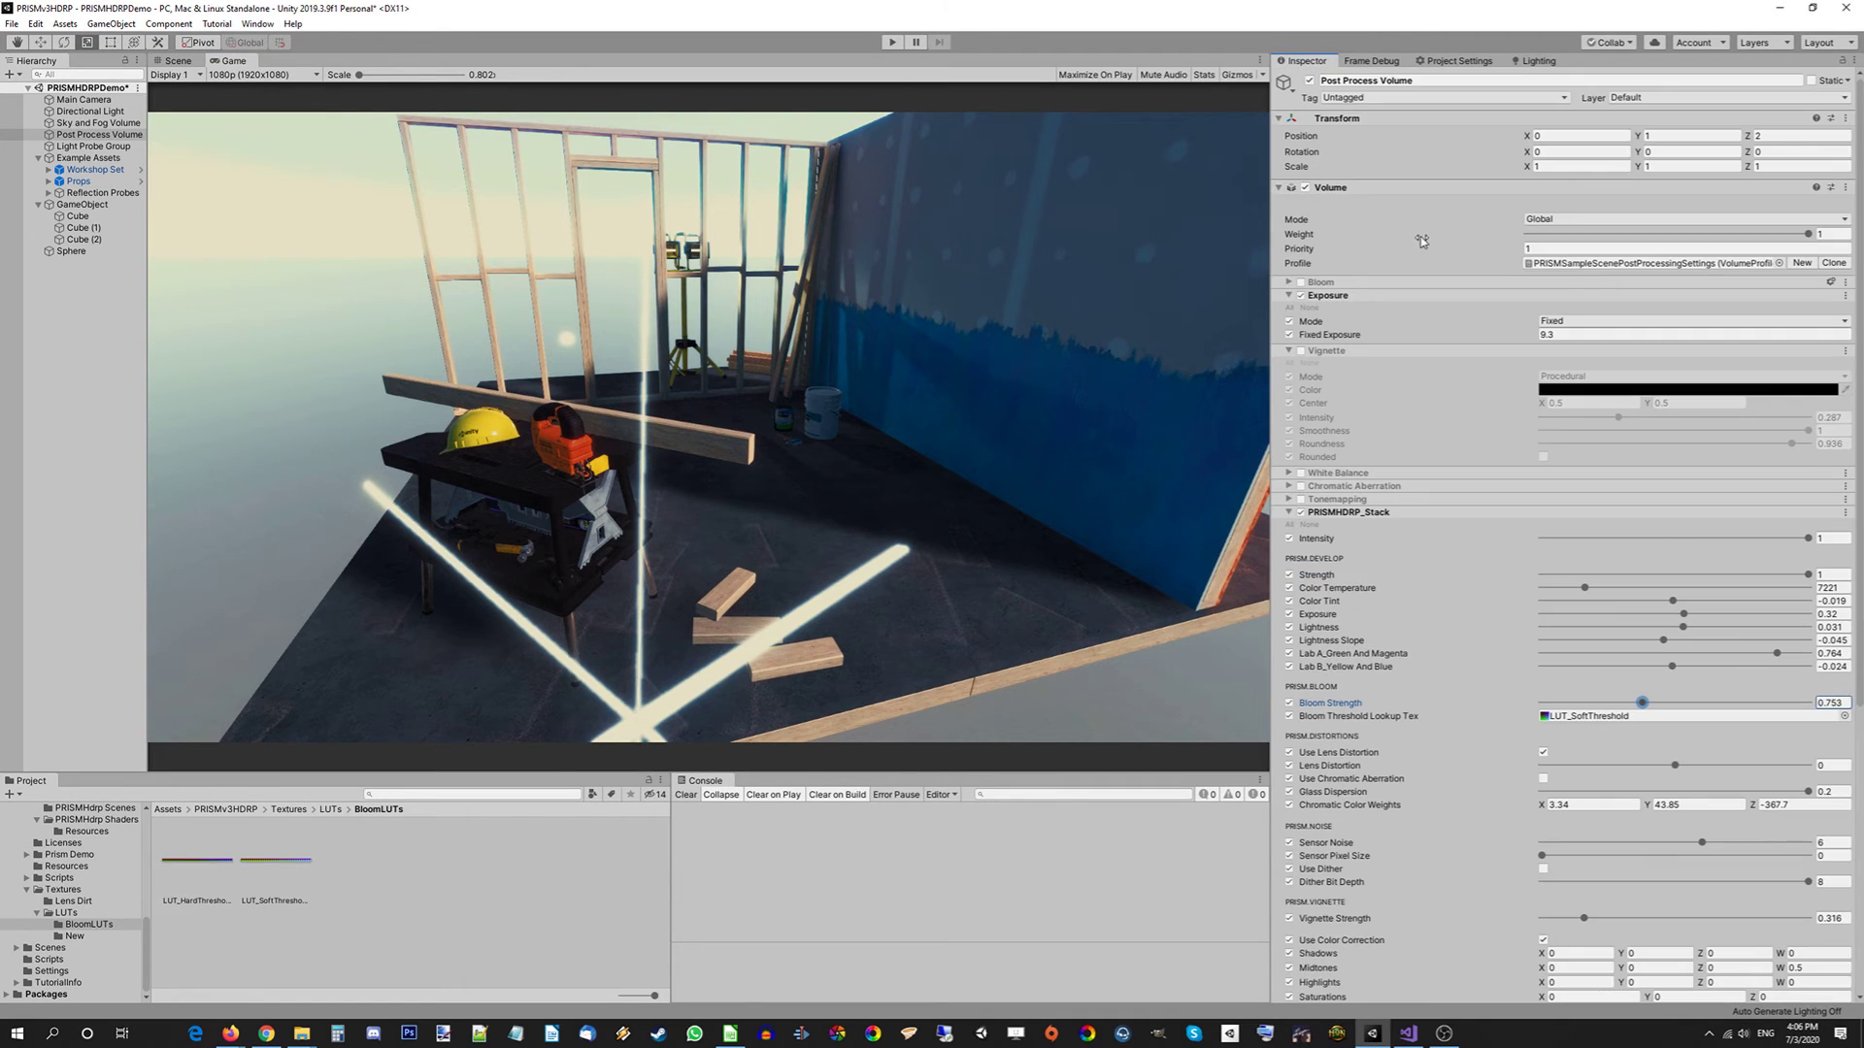
Re-enable the built-in Bloom override and start a Frame Debugger capture
{"action": "left_click", "coordinate": [1301, 281]}
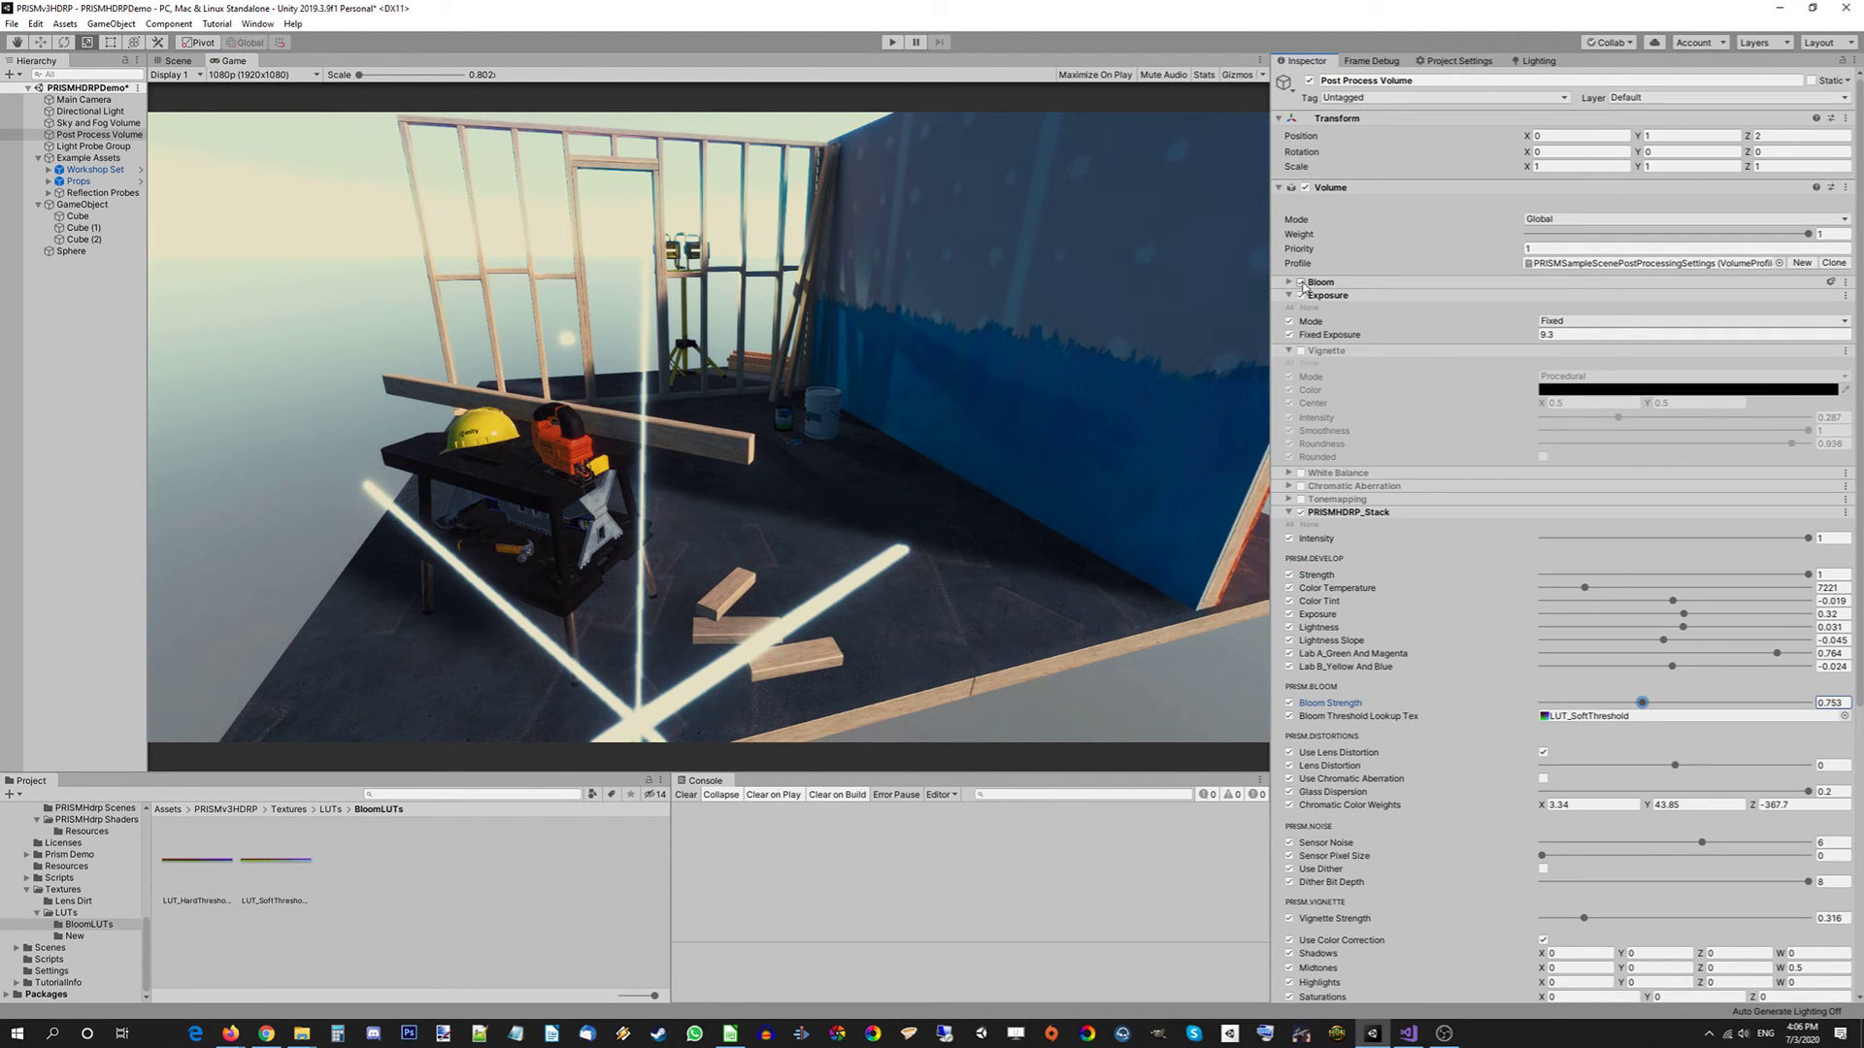
{"action": "left_click", "coordinate": [1370, 61]}
{"action": "left_click", "coordinate": [1282, 75]}
Inspect the UberPost Bloom pass, then PRISM's Bloom Dsmpl event 180 drawing into the 960x540 Bloom0 target
{"action": "scroll", "coordinate": [1412, 645], "scroll_direction": "down", "scroll_amount": 15}
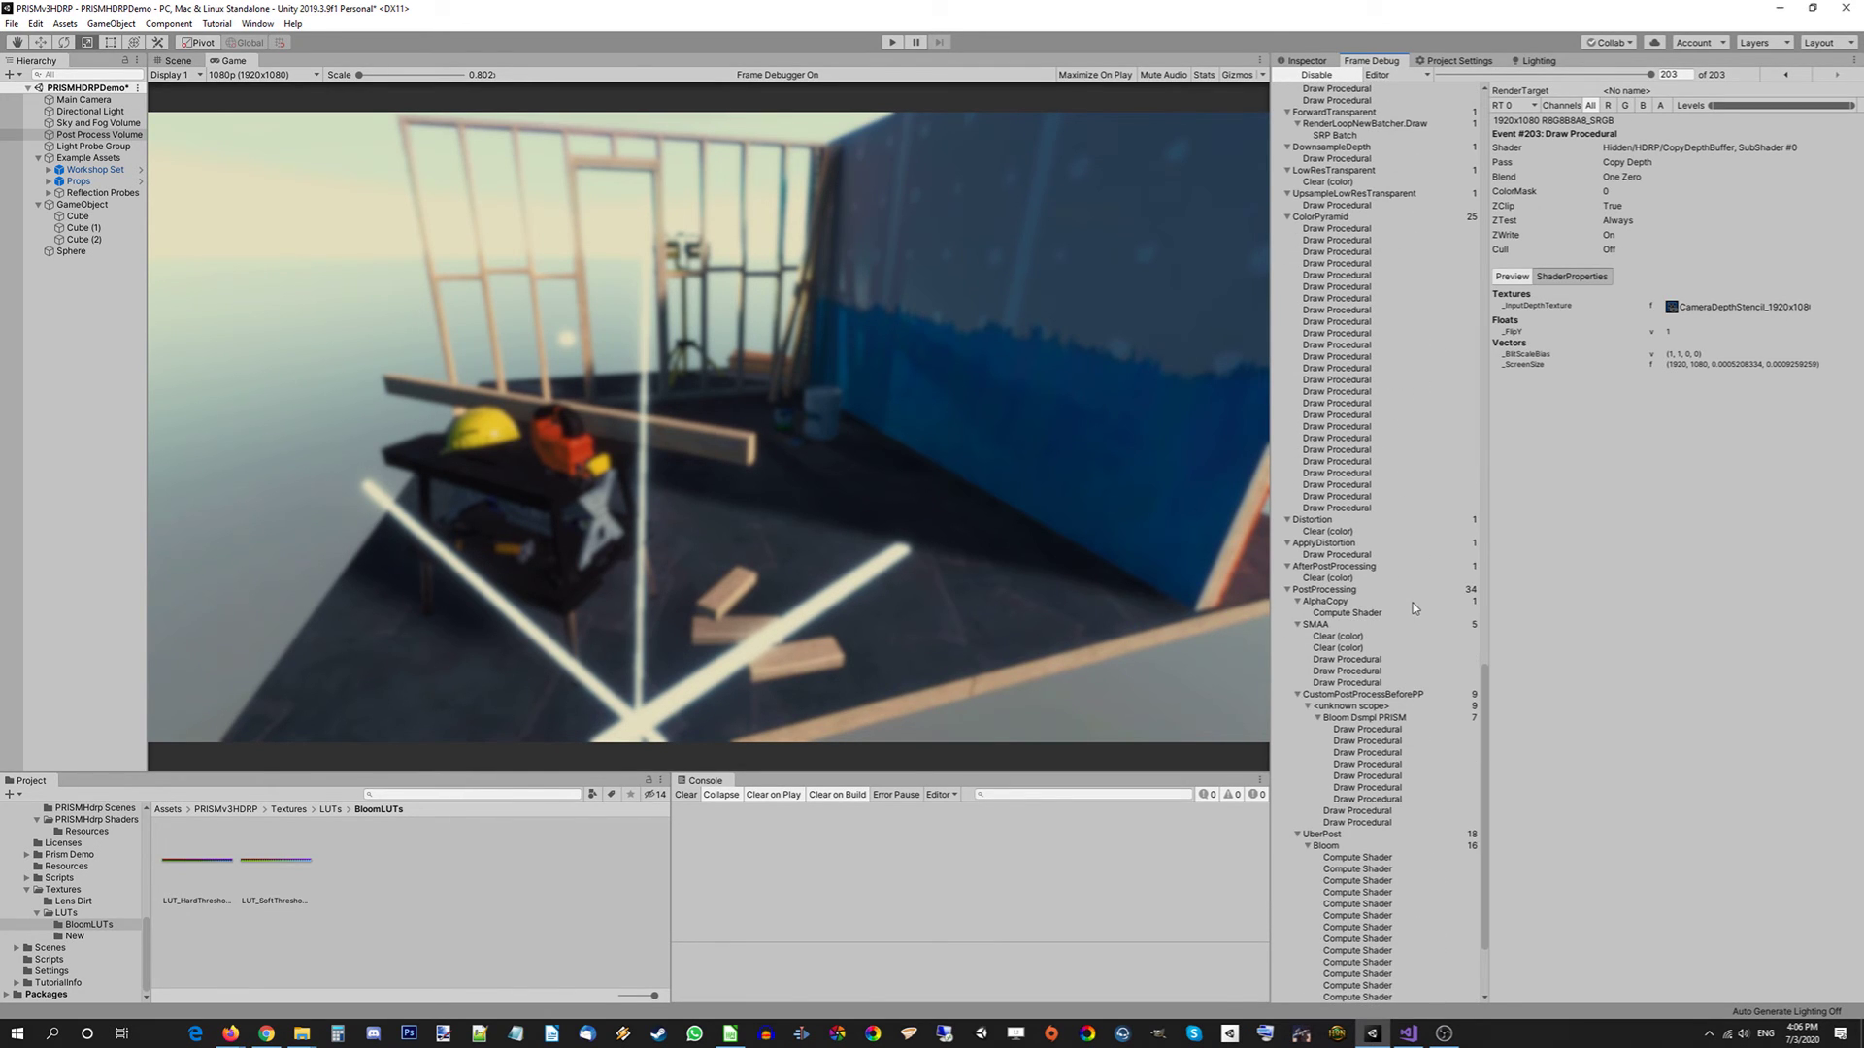
{"action": "scroll", "coordinate": [1413, 603], "scroll_direction": "down", "scroll_amount": 4}
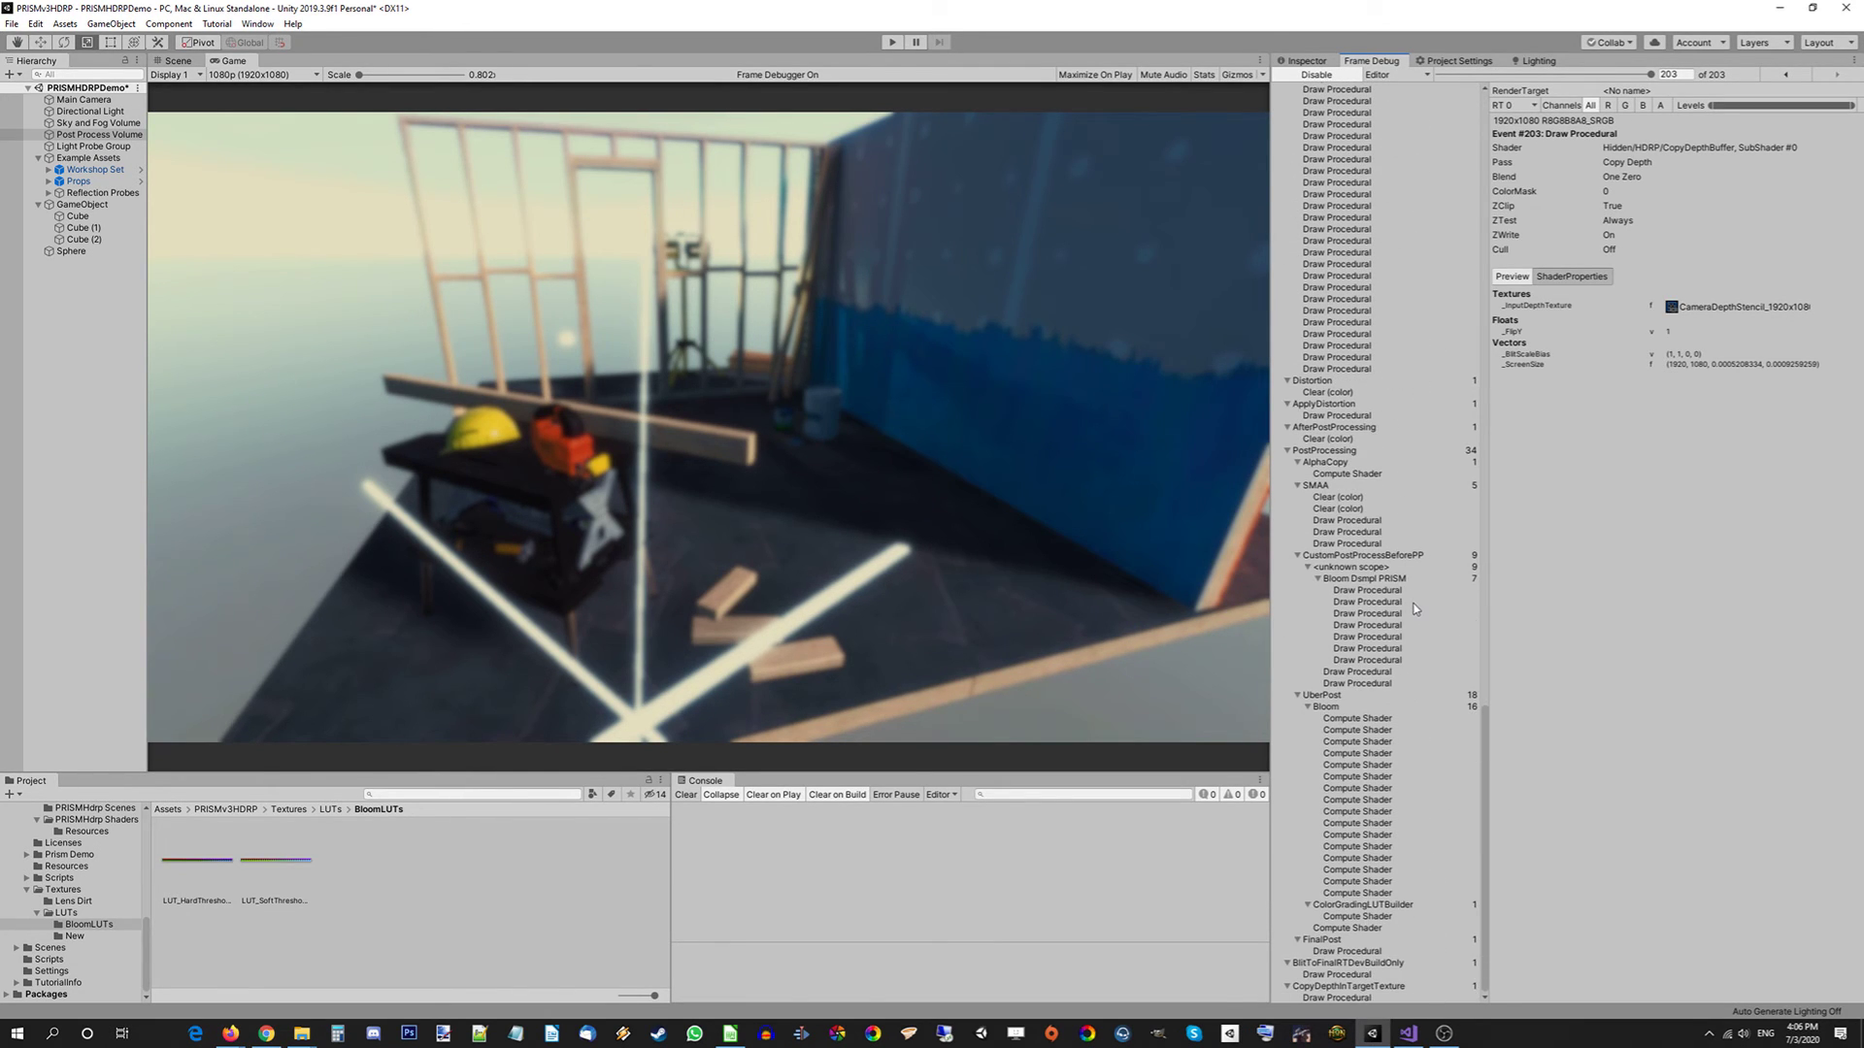
{"action": "left_click", "coordinate": [1325, 708]}
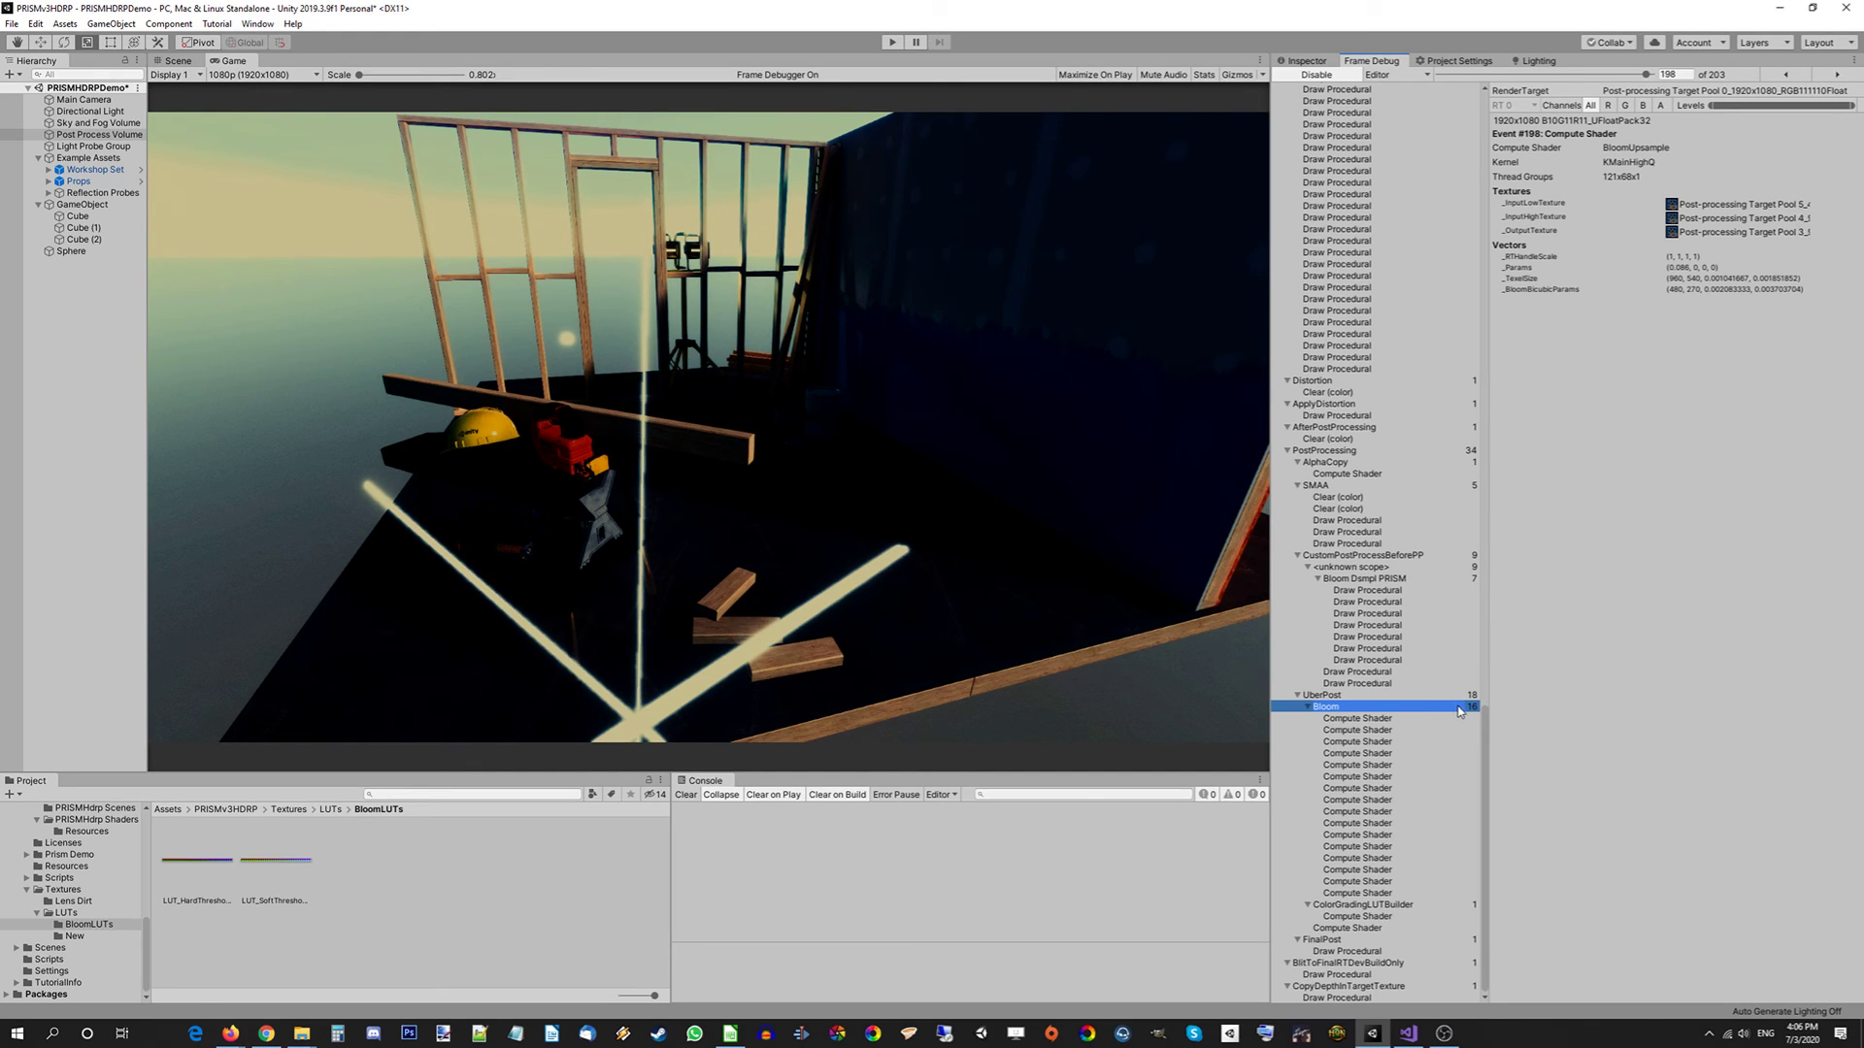
{"action": "left_click", "coordinate": [1419, 580]}
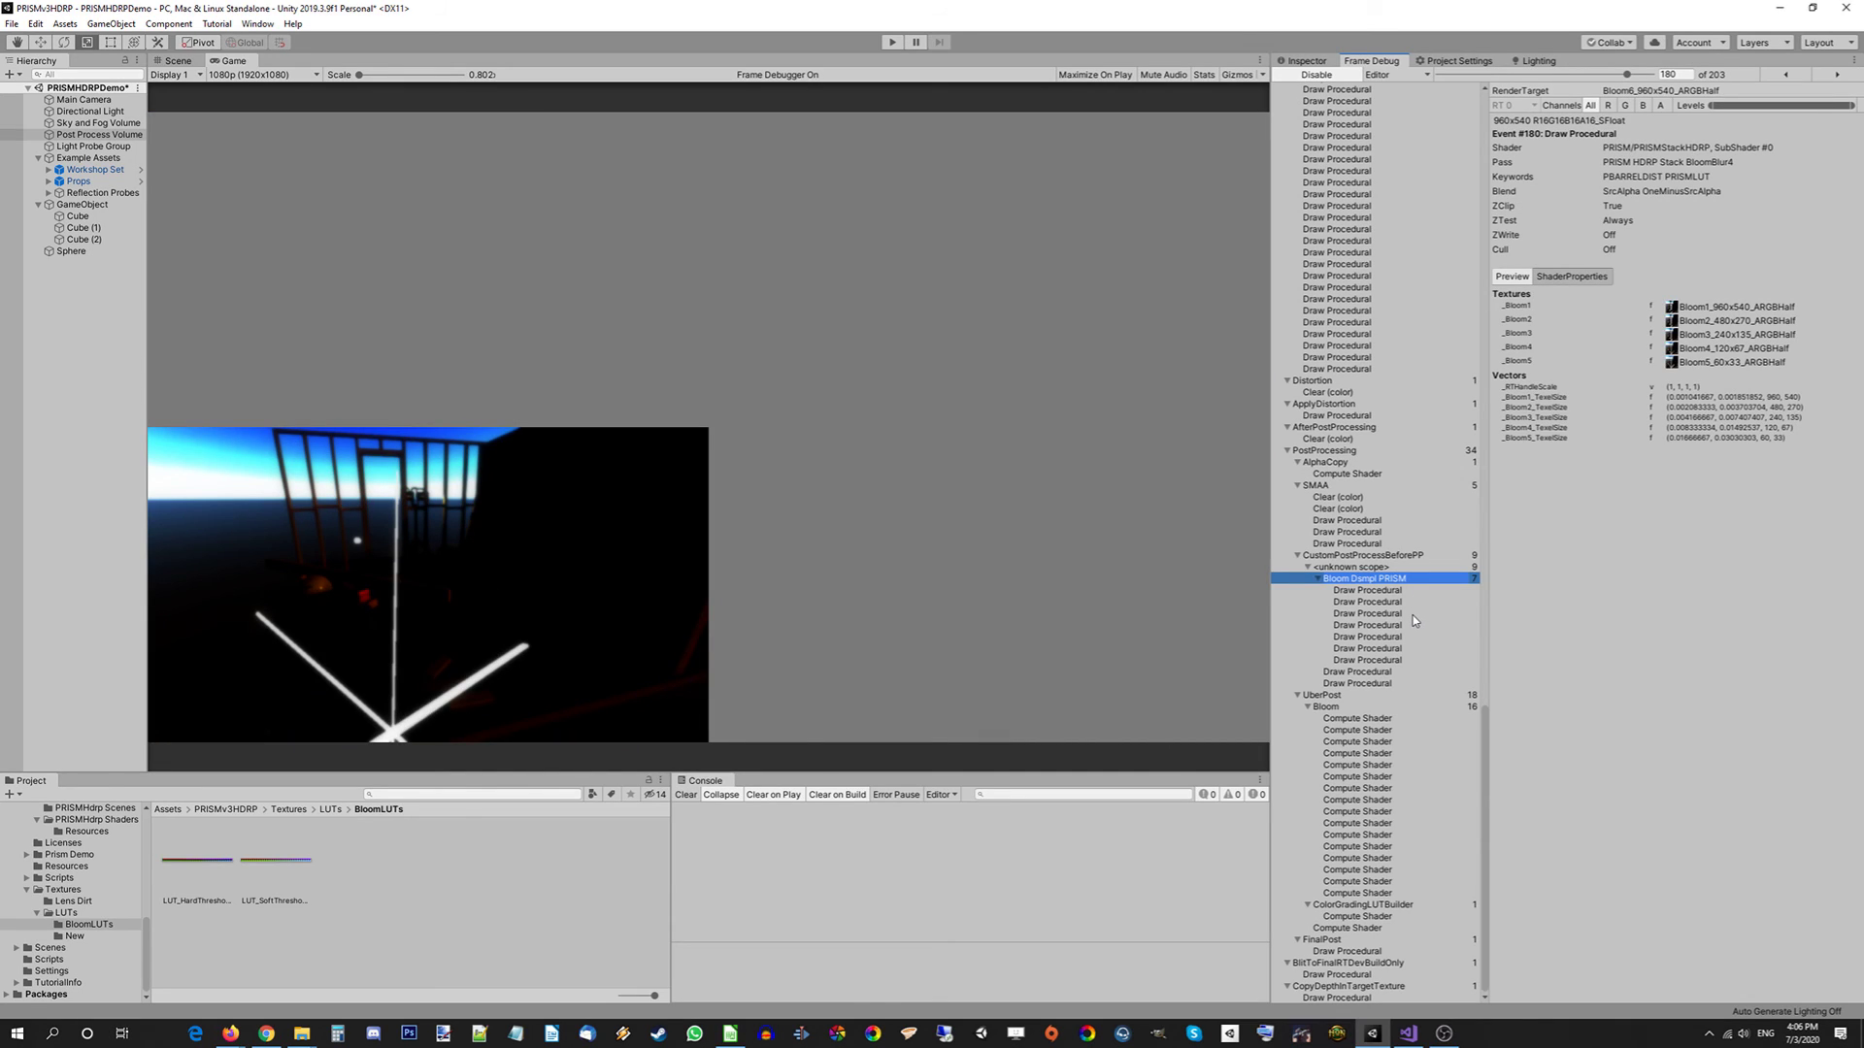